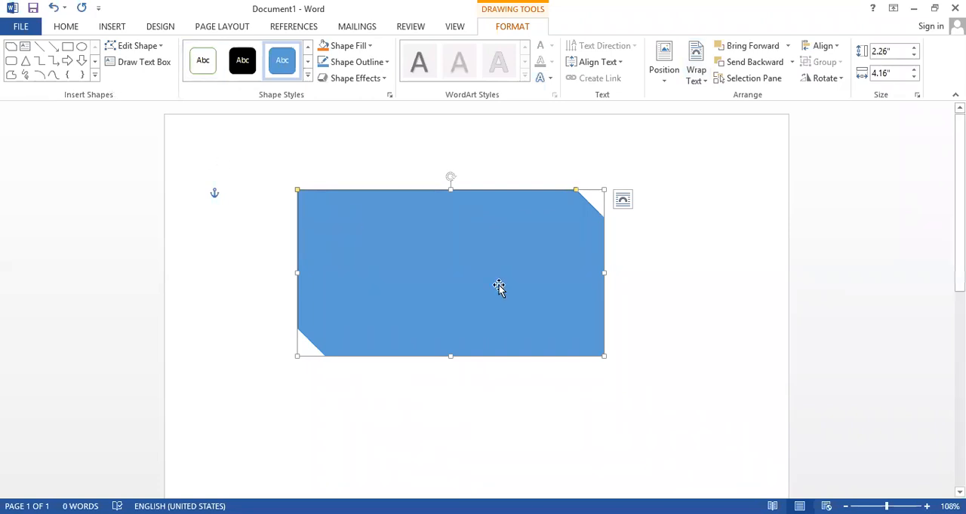
Delete the blue snipped-corner rectangle from the page
scroll(499, 292, down, 1)
scroll(498, 292, down, 1)
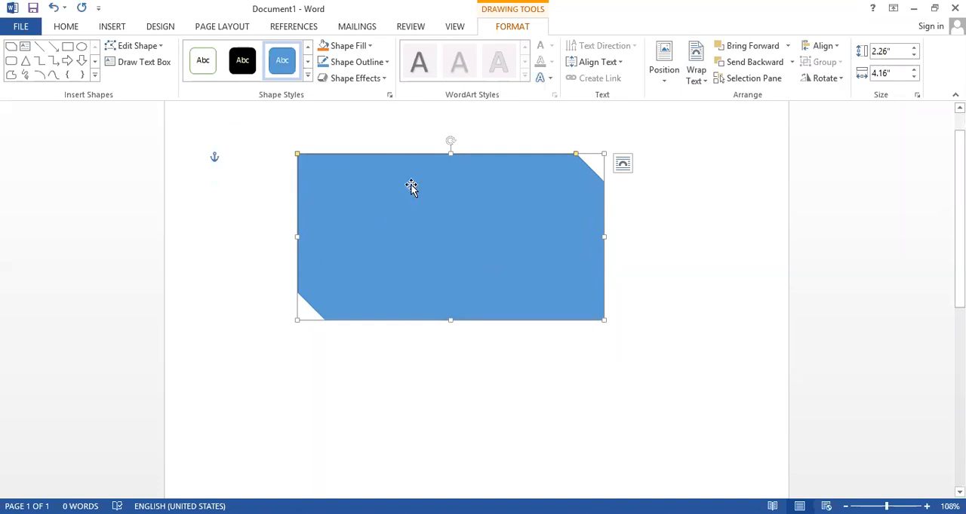
key(Delete)
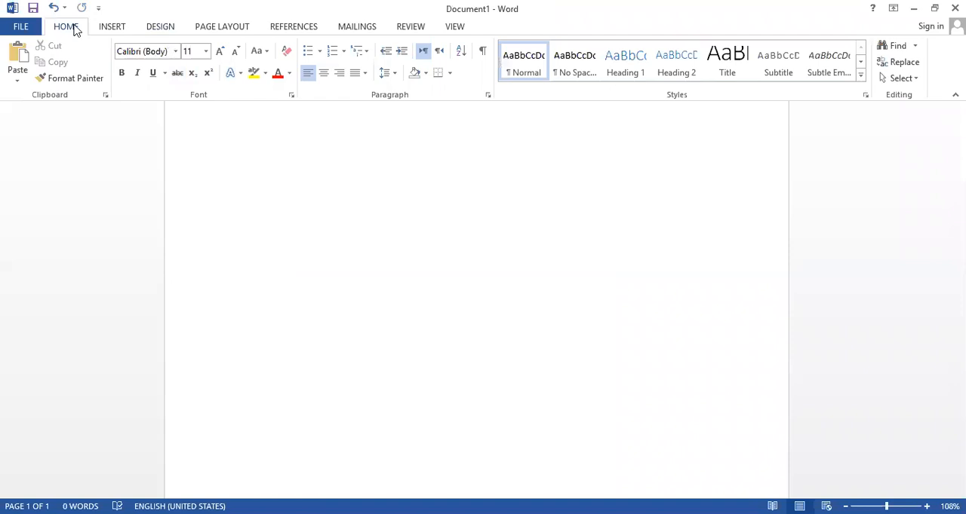
click(113, 29)
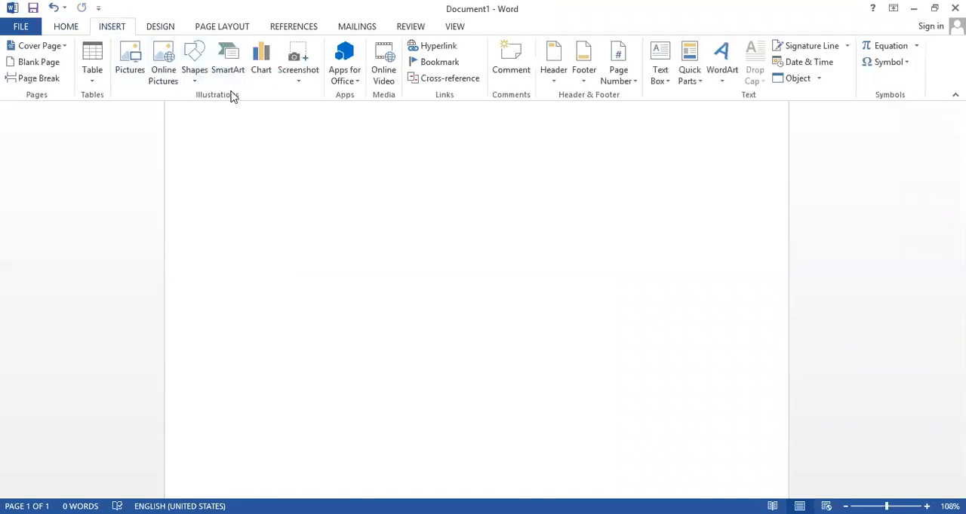
click(300, 81)
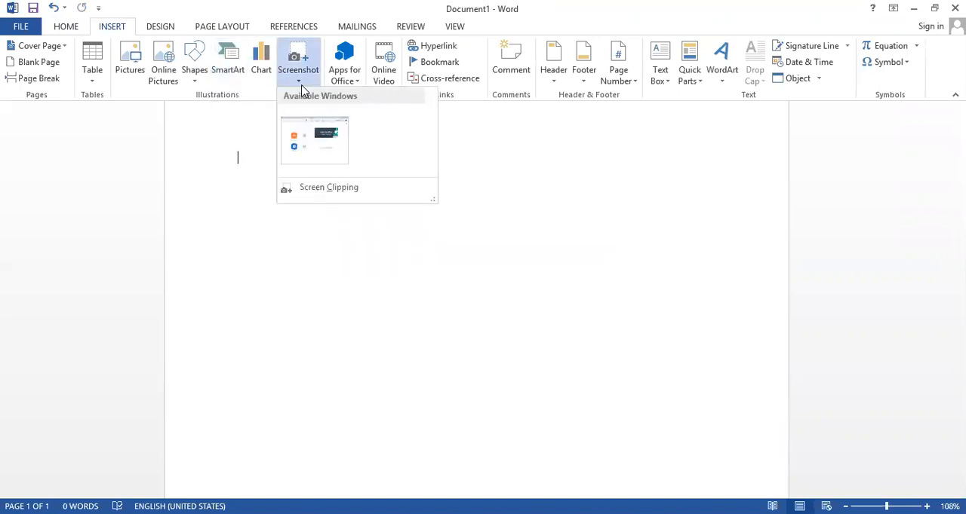
click(302, 84)
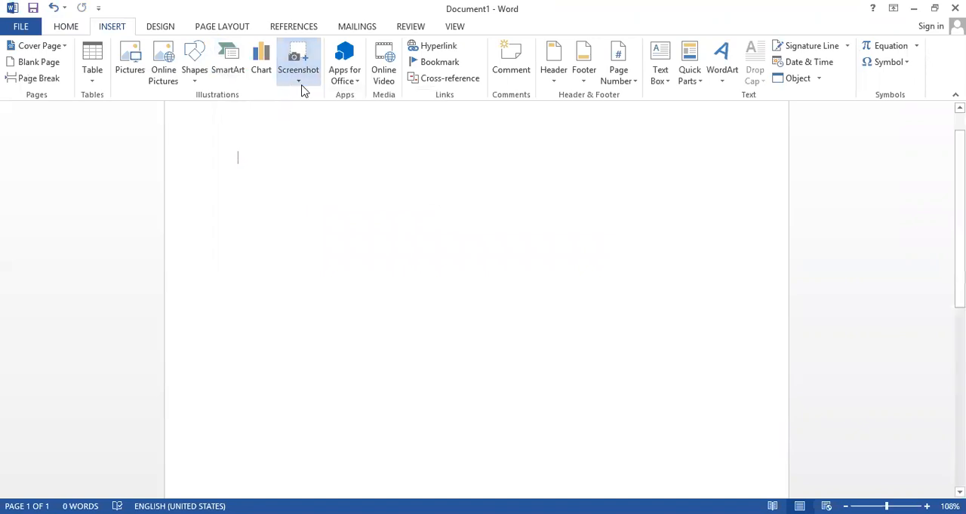
Insert a Vertical Box List SmartArt graphic on the blank page
click(239, 76)
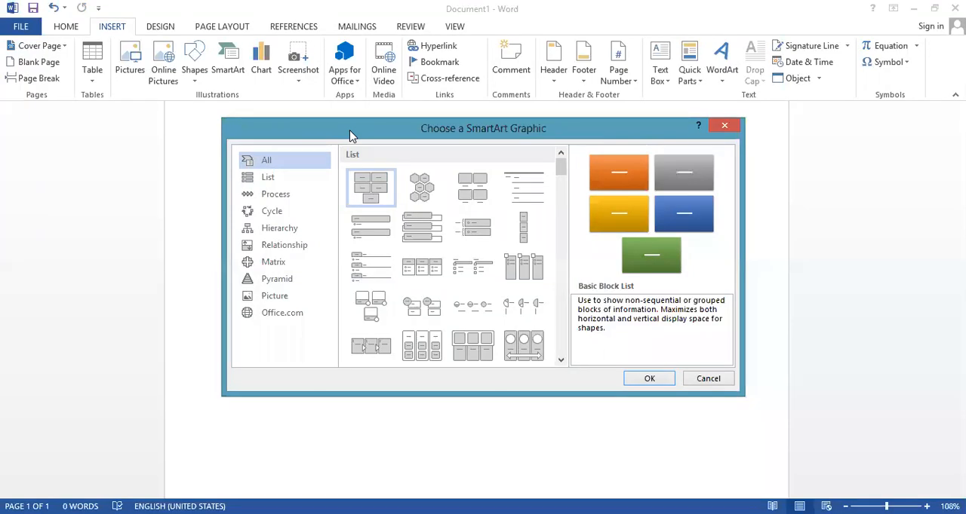
drag(343, 129, 335, 125)
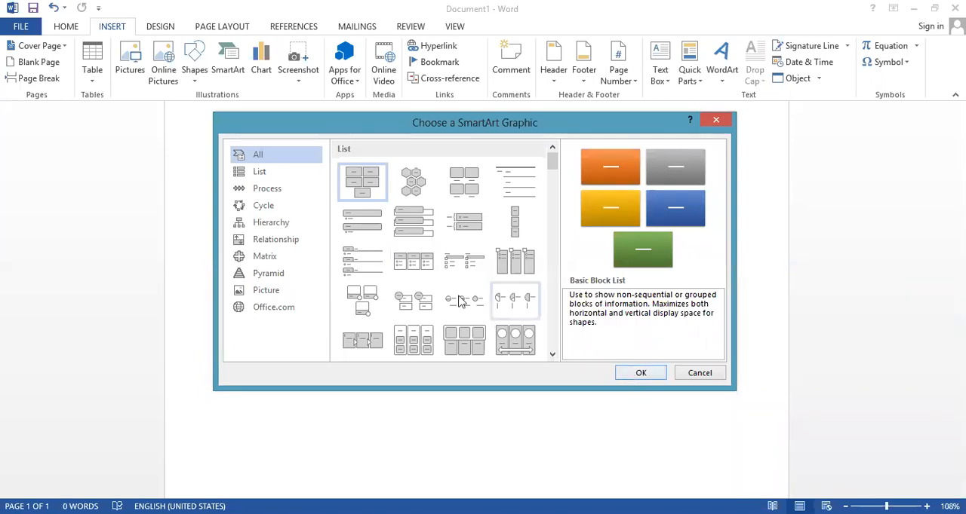
drag(433, 126, 465, 146)
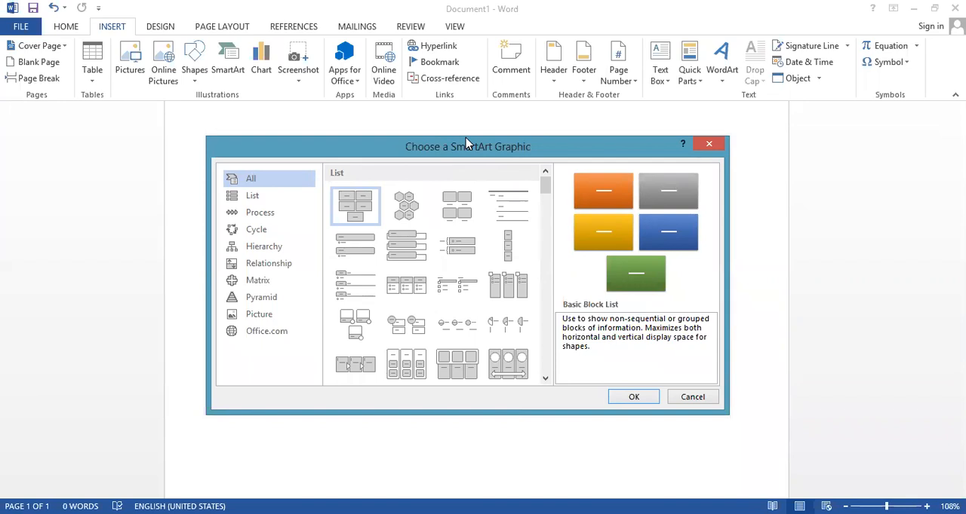
drag(465, 140, 466, 137)
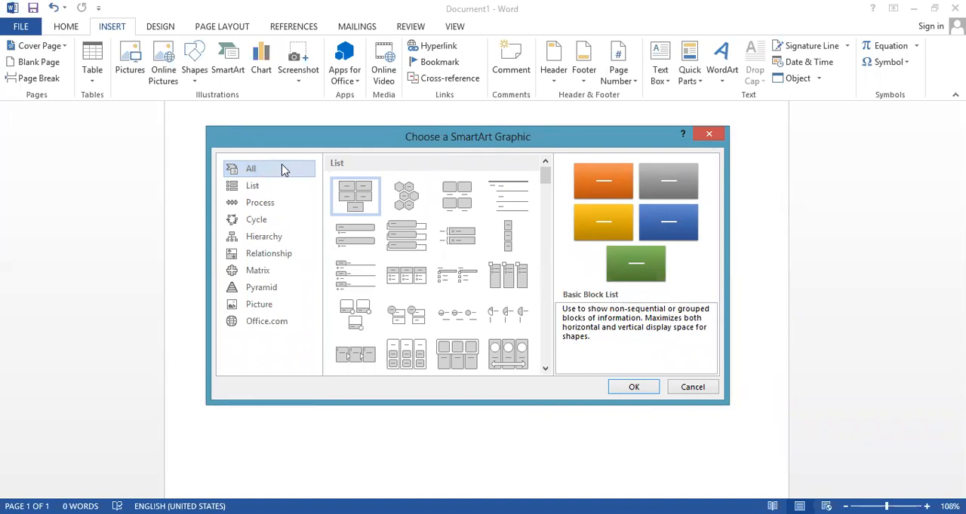
click(405, 236)
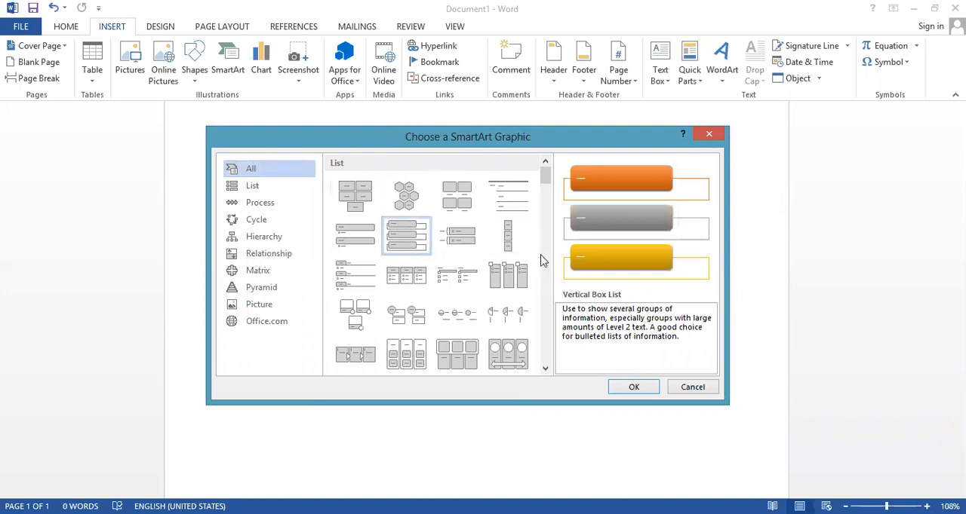
click(634, 387)
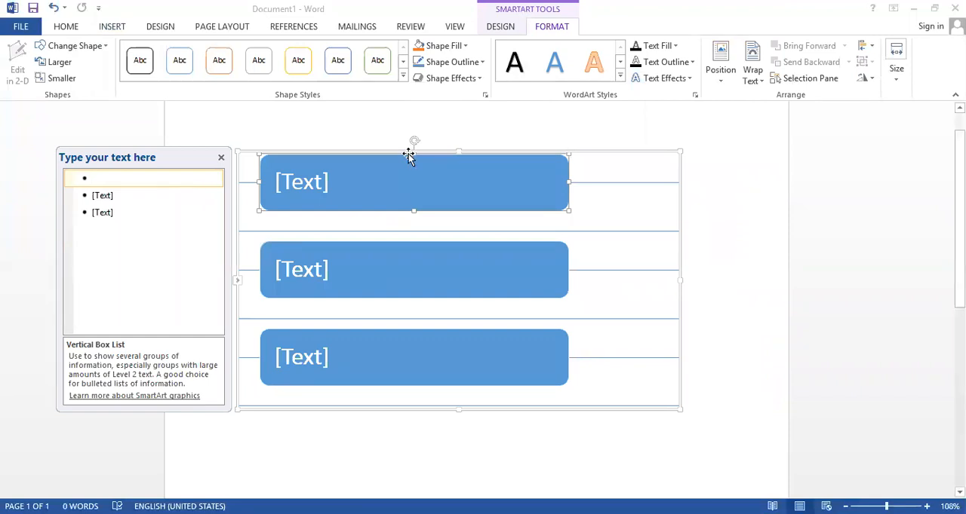
key(ctrl)
key(ctrl)
key(ctrl)
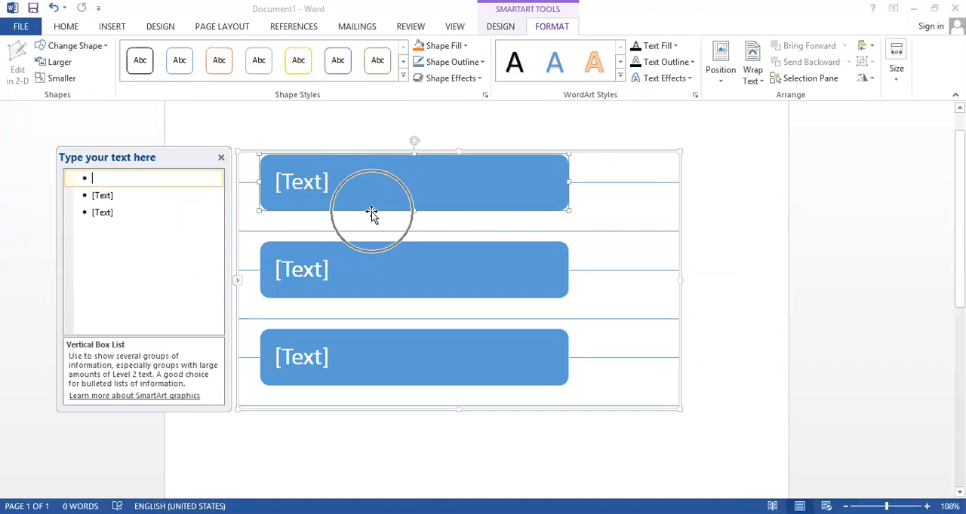
key(ctrl)
key(ctrl)
key(ctrl)
key(ctrl)
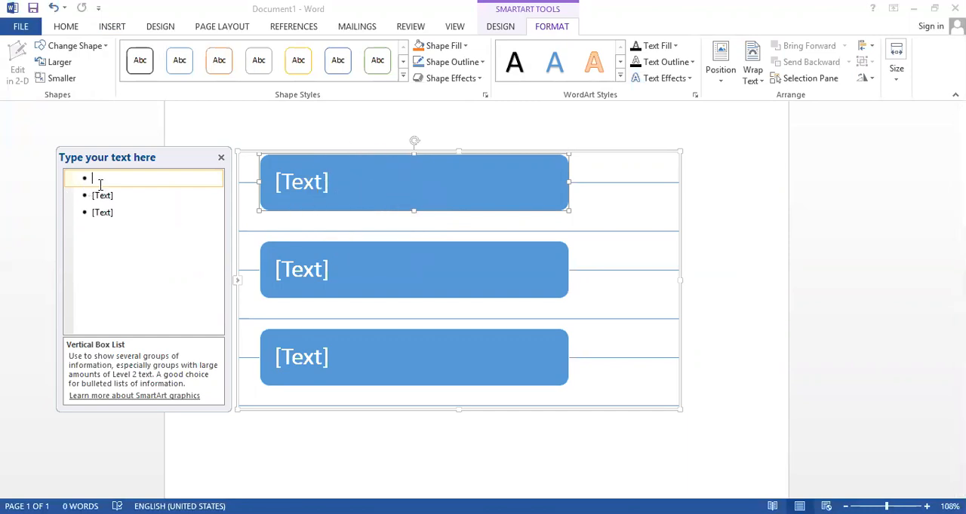
key(ctrl)
key(ctrl)
key(ctrl)
key(ctrl)
Close the SmartArt text pane and delete the whole Vertical Box List graphic
click(219, 158)
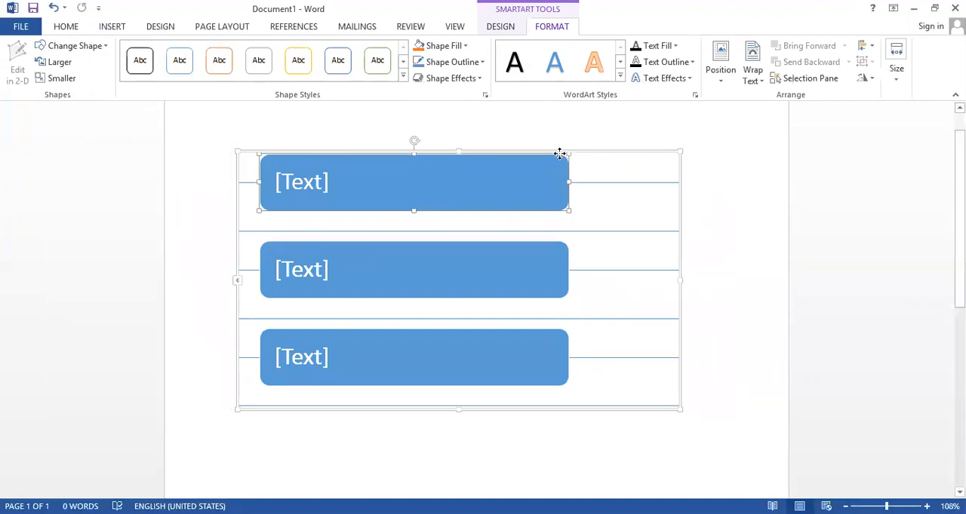
key(Delete)
click(552, 154)
key(Delete)
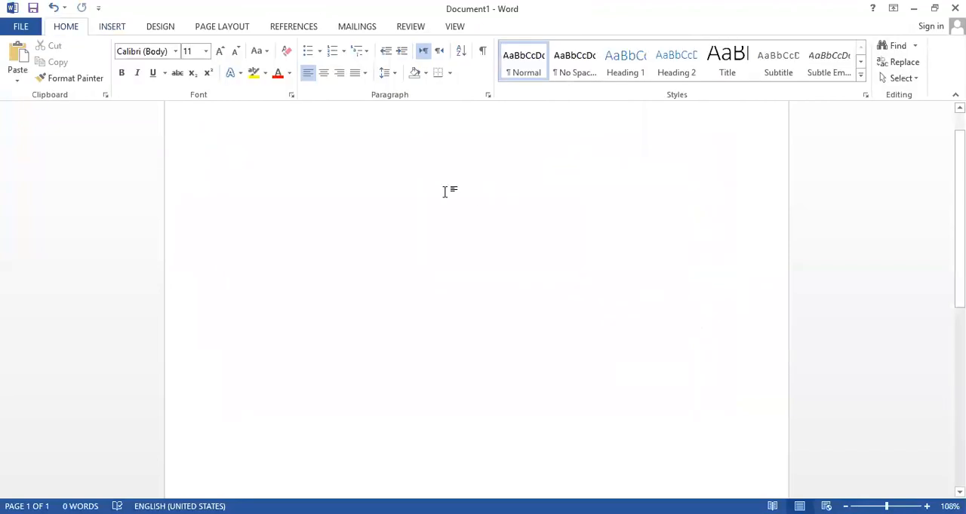
Set the font size to 20 and write the line "Matter has three states" on the page
click(206, 51)
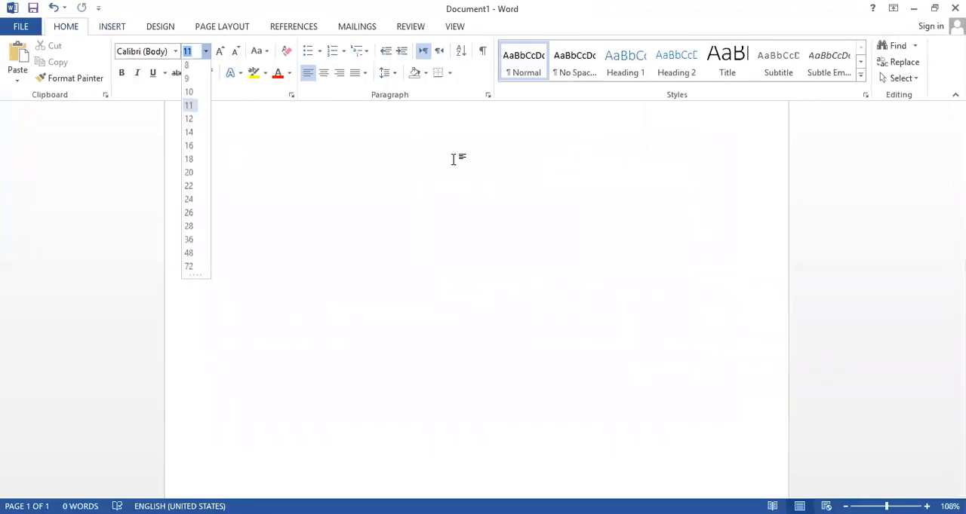
click(201, 175)
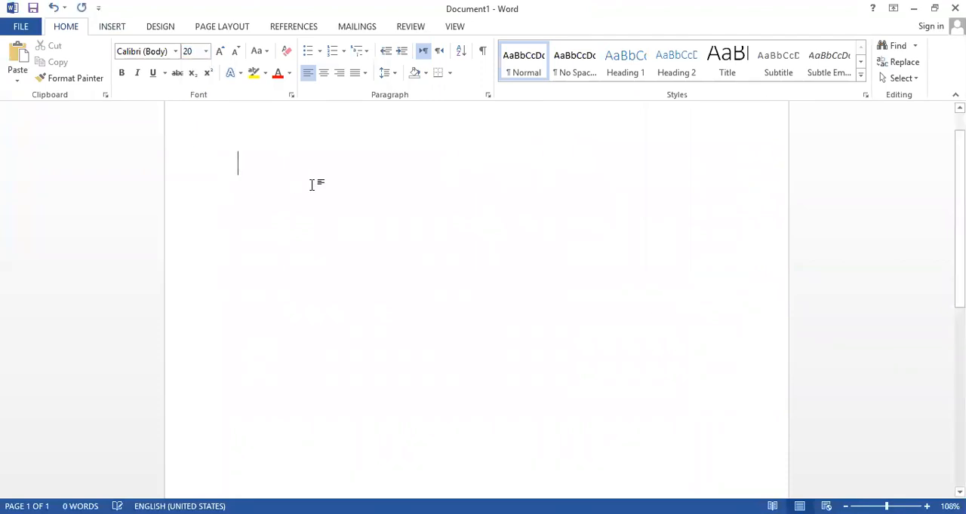
text(Mateer)
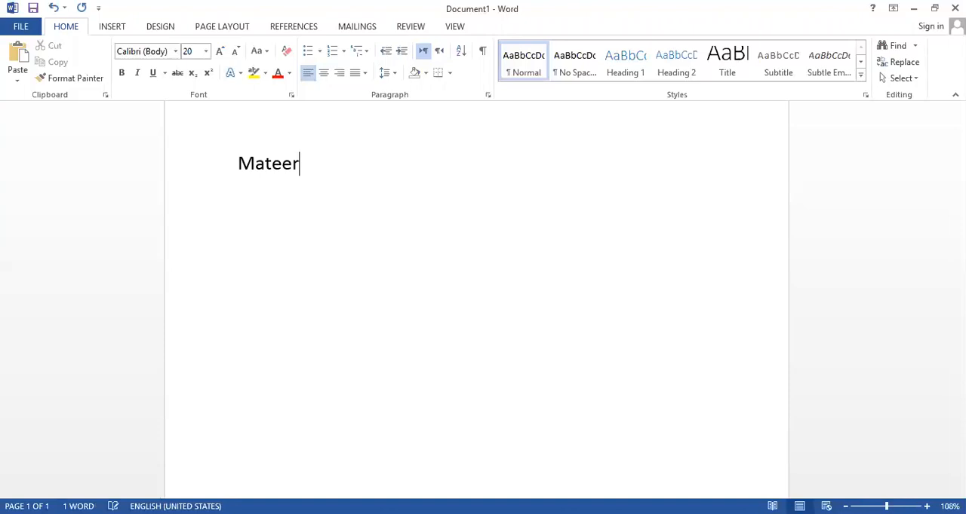
key(BackSpace)
key(BackSpace)
key(BackSpace)
text(ter has )
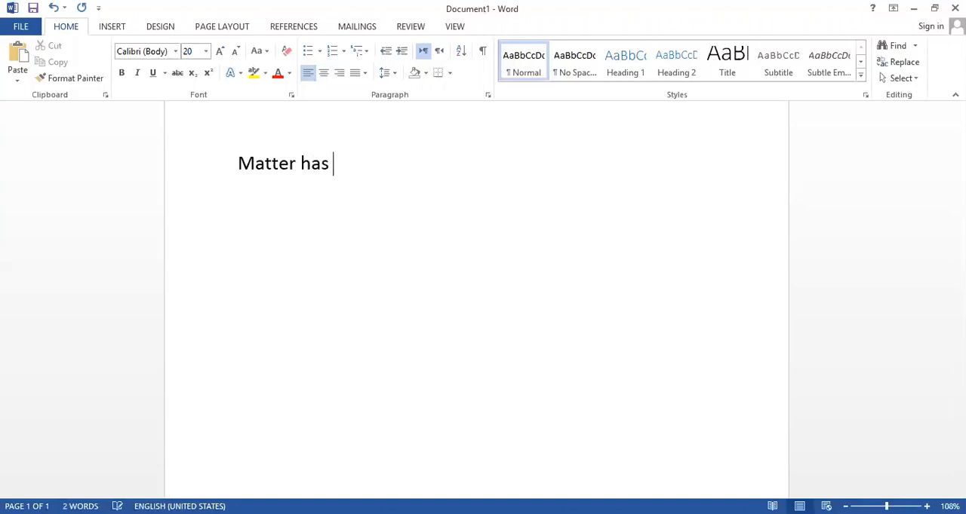
text(three staes)
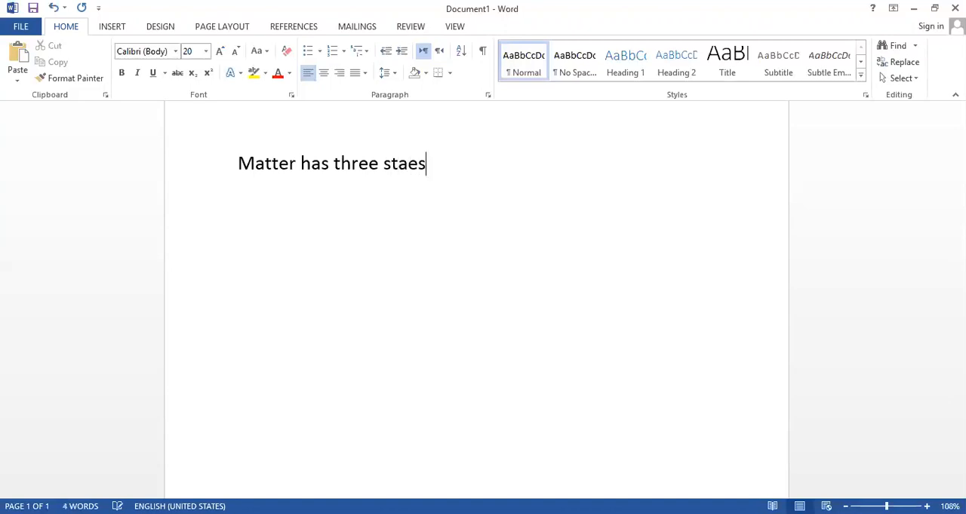
key(BackSpace)
key(BackSpace)
text(tesbi)
Add "Solid", "Liquid" and "gas" on separate lines below "Matter has three states"
key(BackSpace)
key(BackSpace)
text(solid)
key(Return)
text(liquid)
key(Return)
text(gas)
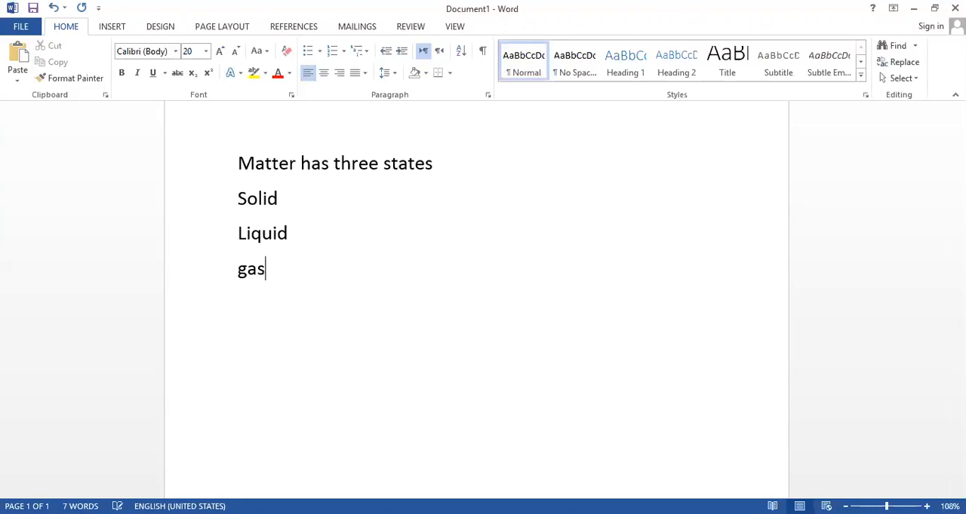
Format the Solid, Liquid and gas lines as a bulleted list with arrowhead bullets
click(242, 199)
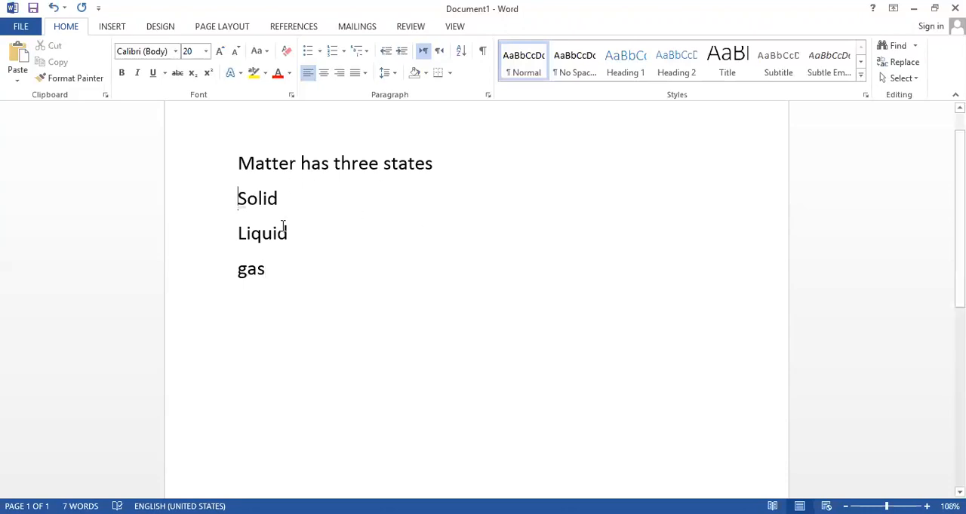
drag(251, 199, 297, 287)
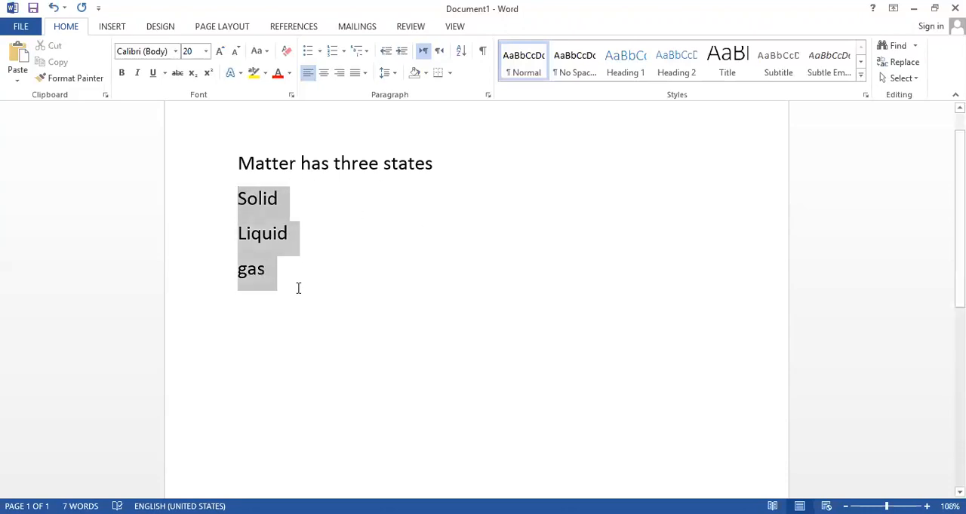
click(343, 51)
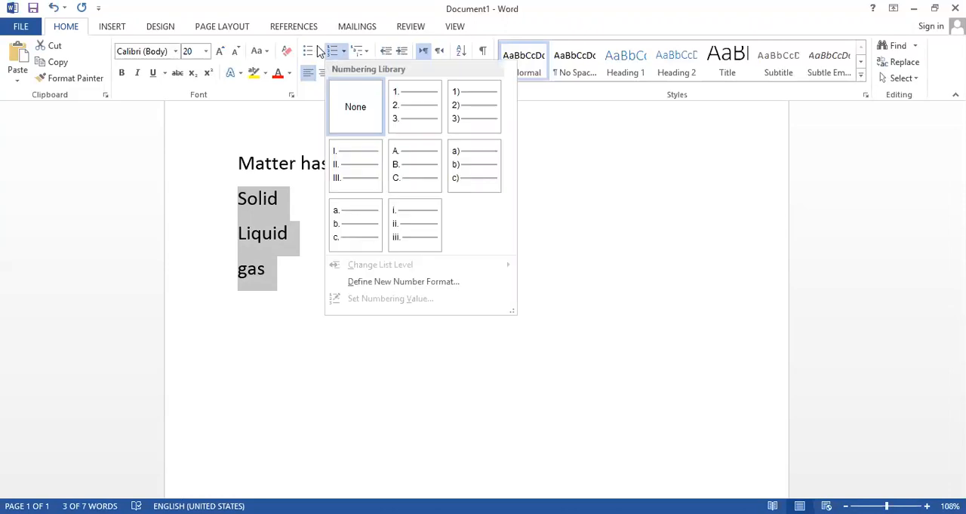
click(318, 51)
click(323, 130)
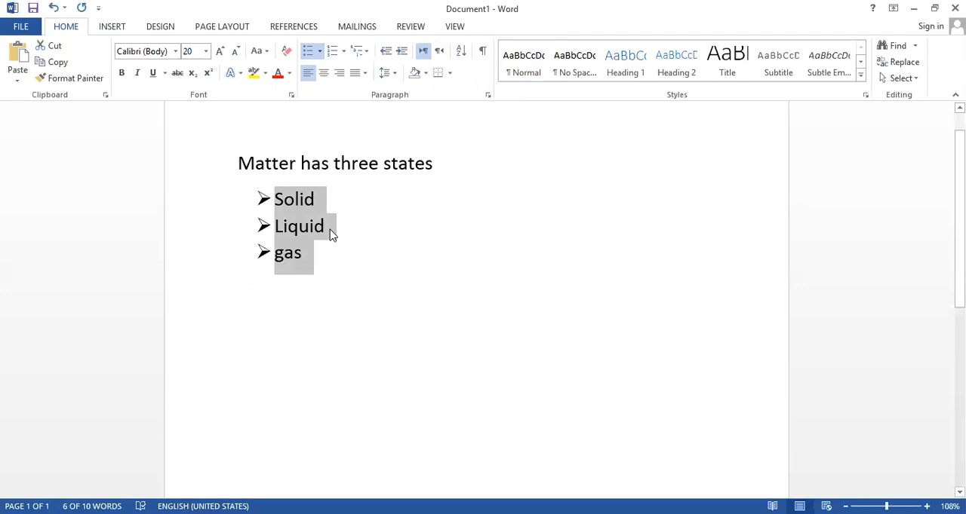
Replace the bulleted list below "Matter has three states" with a Vertical Box List SmartArt graphic
key(BackSpace)
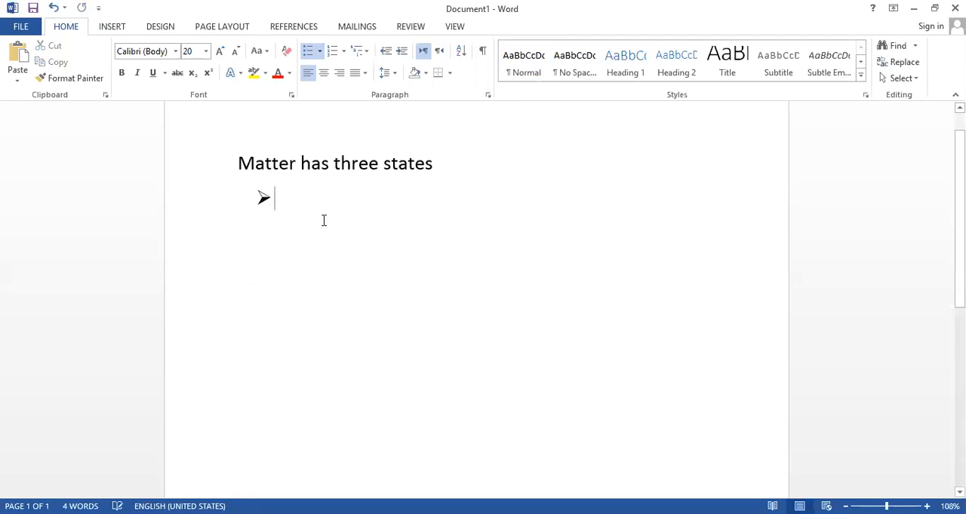
key(BackSpace)
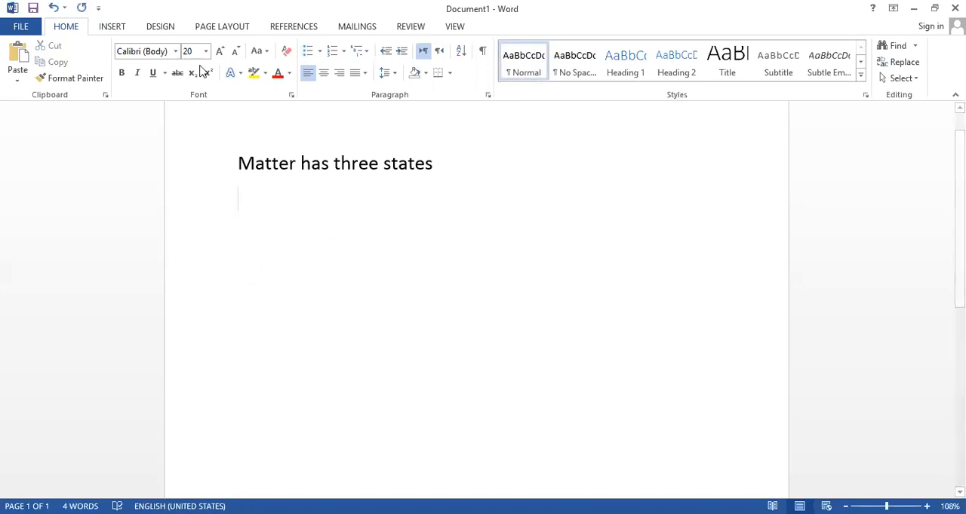
click(113, 27)
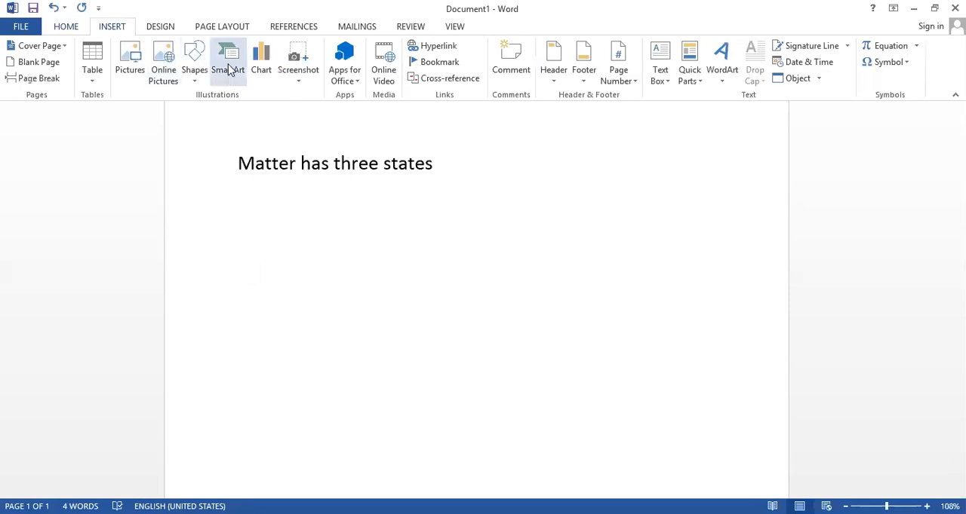
click(430, 226)
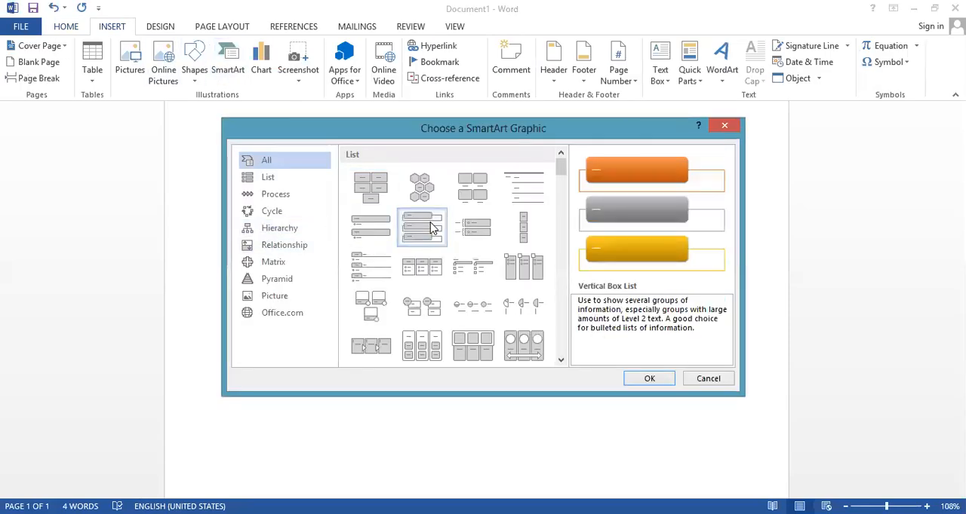
click(638, 381)
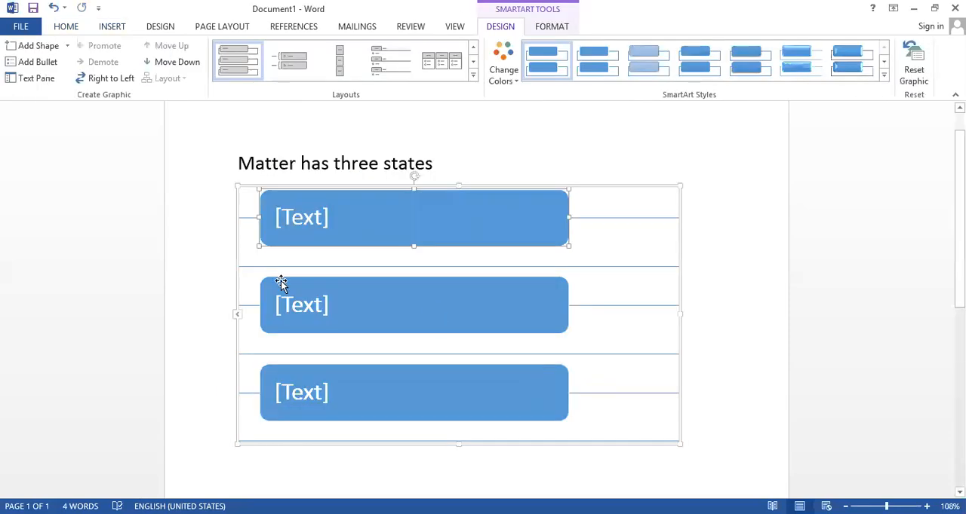
Fill the three SmartArt boxes from top to bottom with "solid", "liquid" and "gas", and deselect the graphic
click(300, 224)
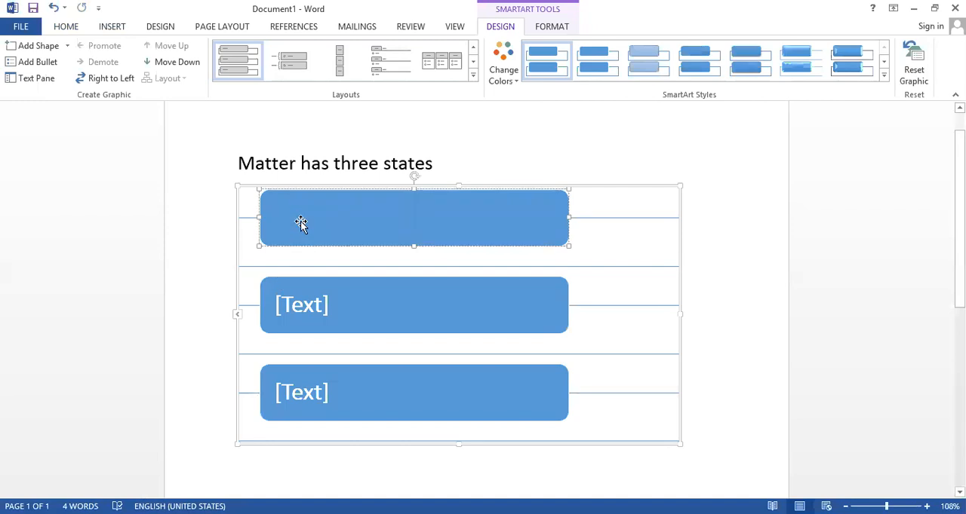
text(solid)
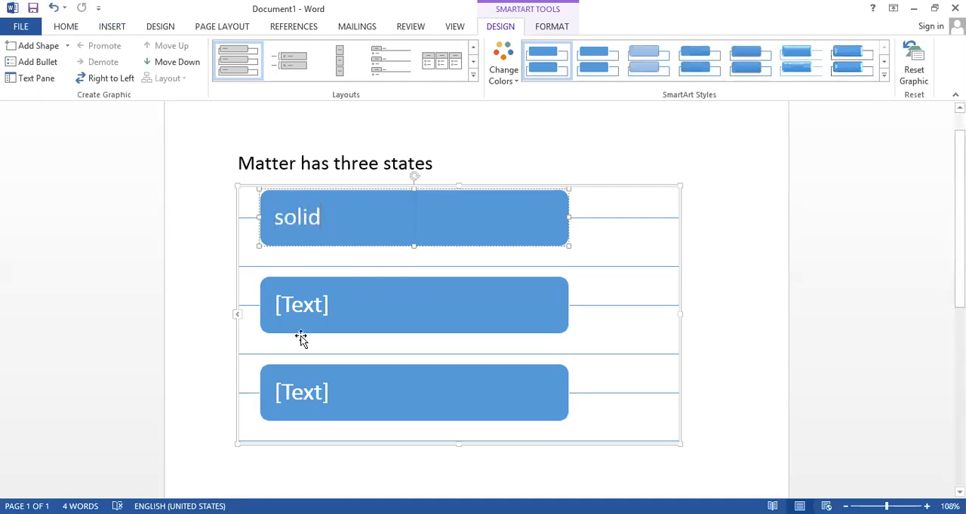
click(311, 305)
text(liquid)
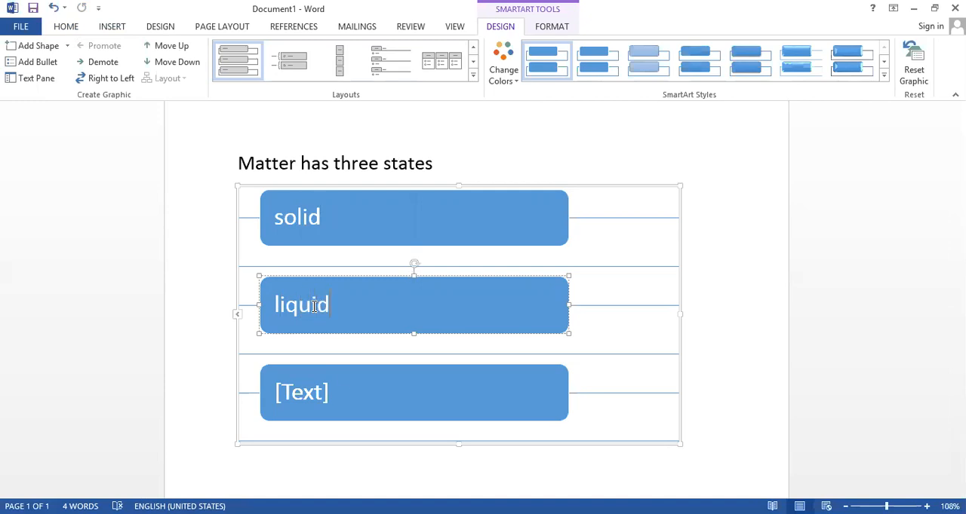
click(303, 399)
text(gas)
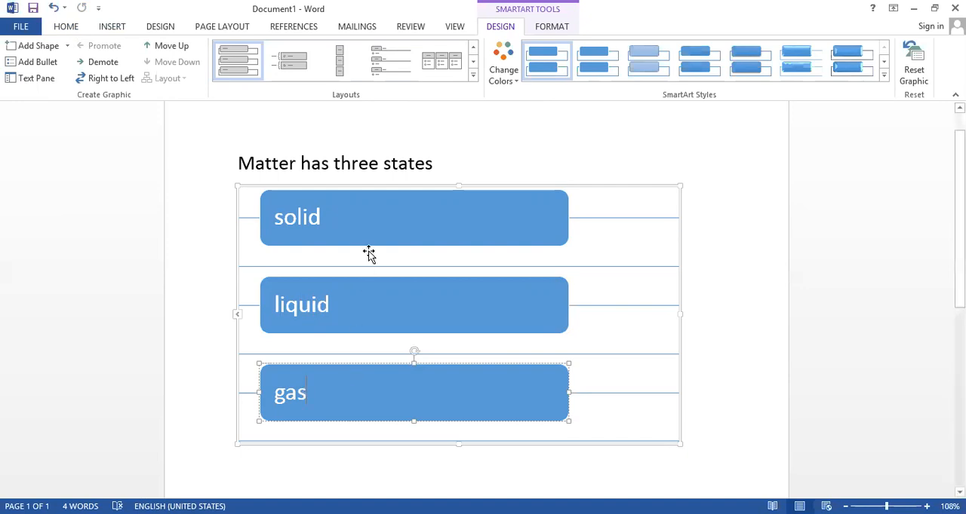
click(448, 168)
scroll(574, 240, up, 1)
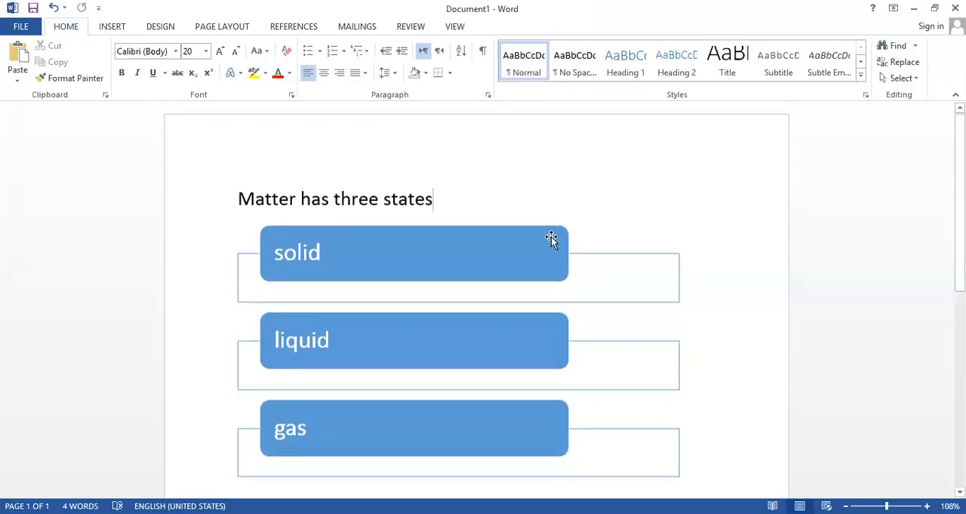
Format the heading "Matter has three states" in size 26, bold, with the darkest blue shade of the theme colors
drag(448, 194, 212, 208)
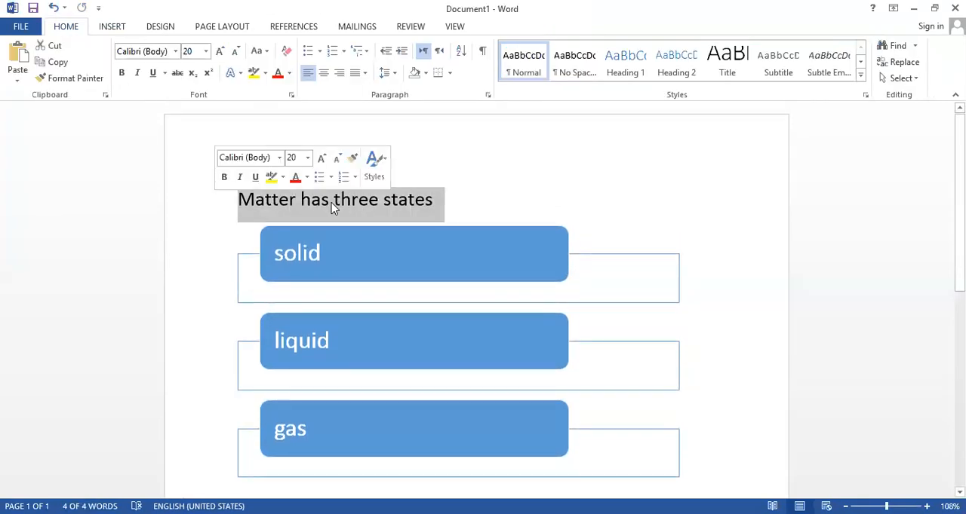
key(ctrl+shift+period)
key(ctrl+shift+period)
key(ctrl+shift+period)
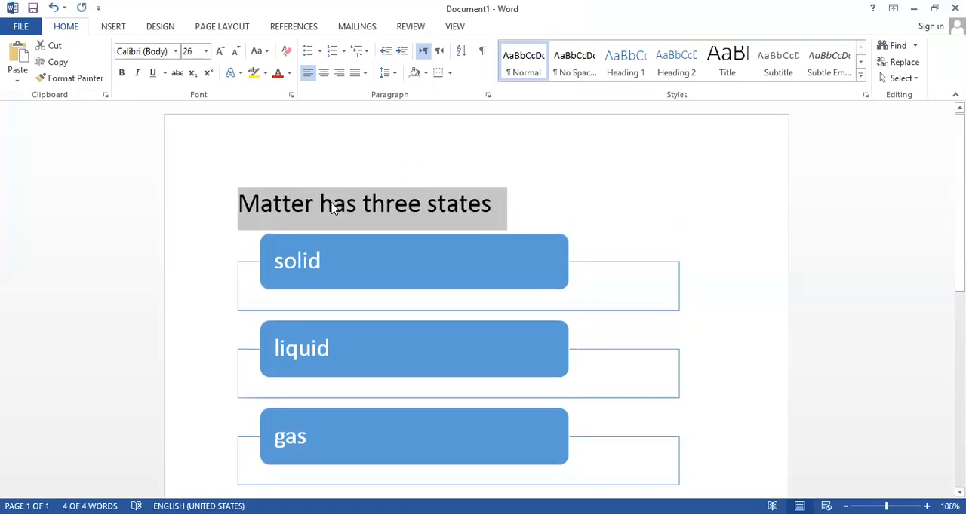
click(290, 75)
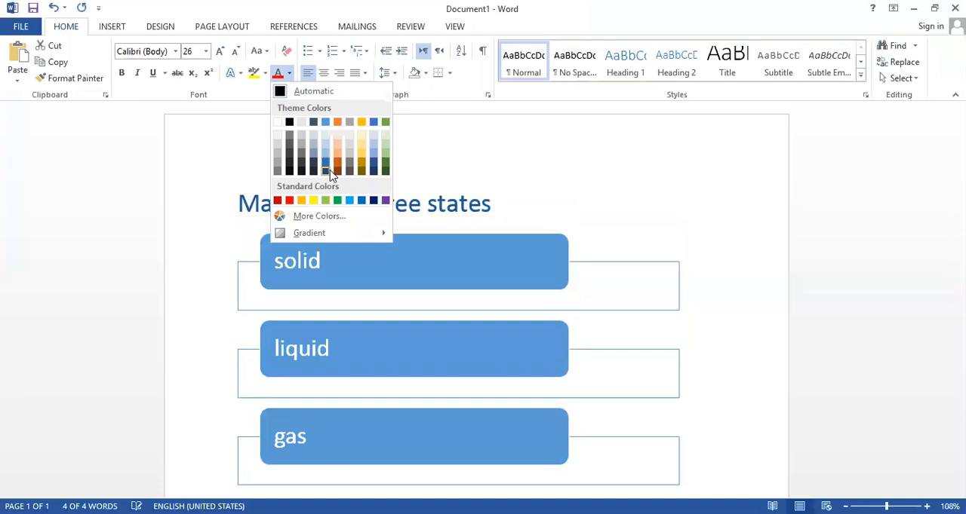
click(327, 172)
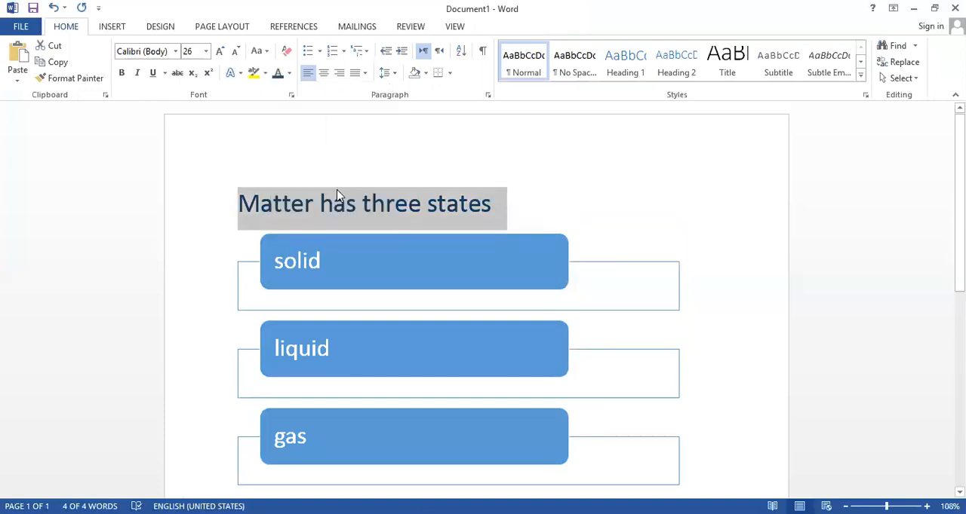
key(ctrl+b)
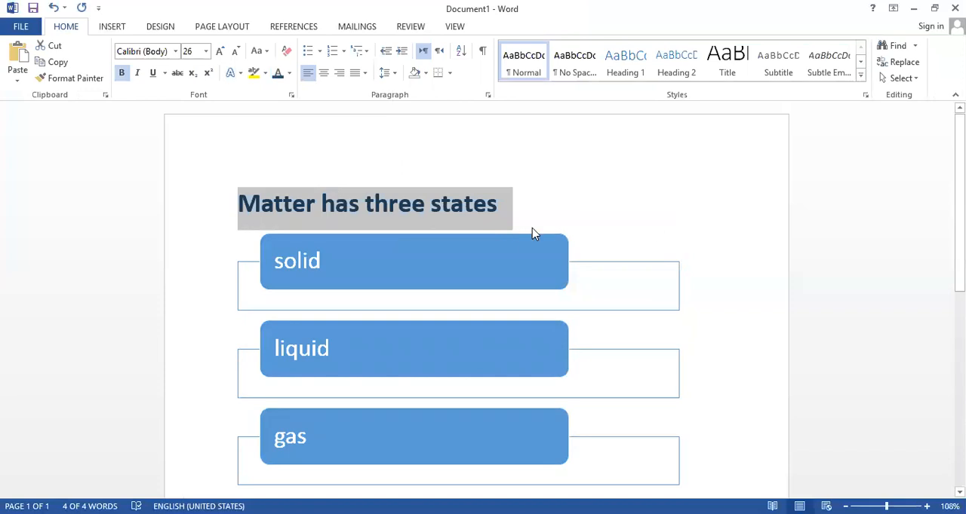
click(535, 205)
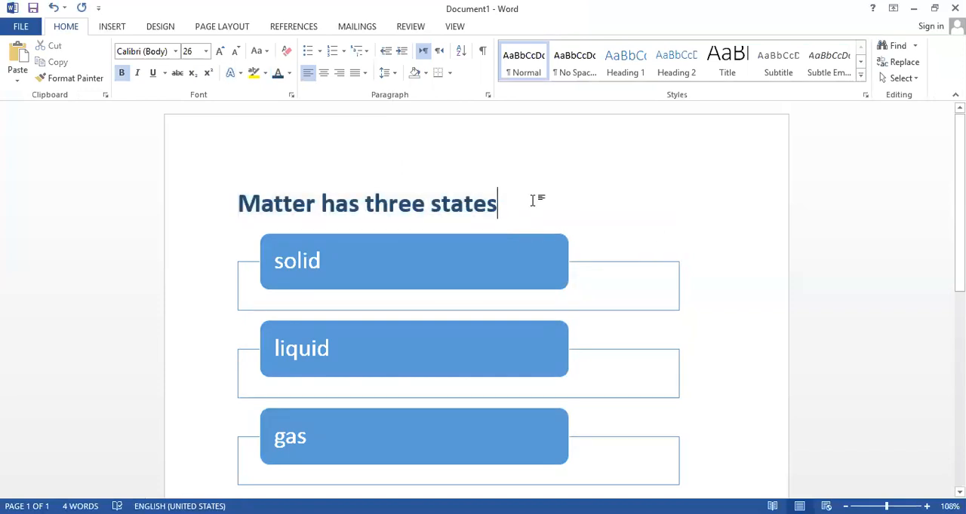
Delete the SmartArt graphic with the solid, liquid and gas boxes below the heading
scroll(532, 202, down, 2)
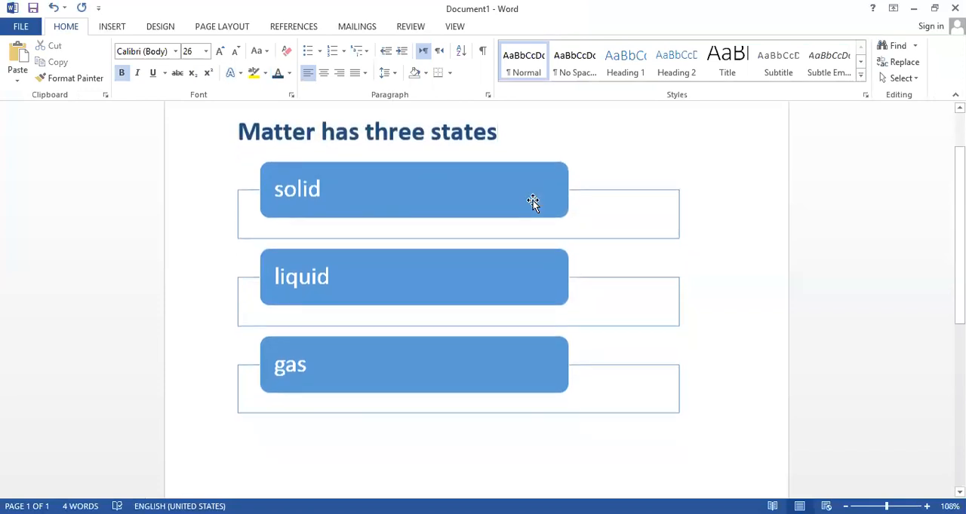
click(111, 28)
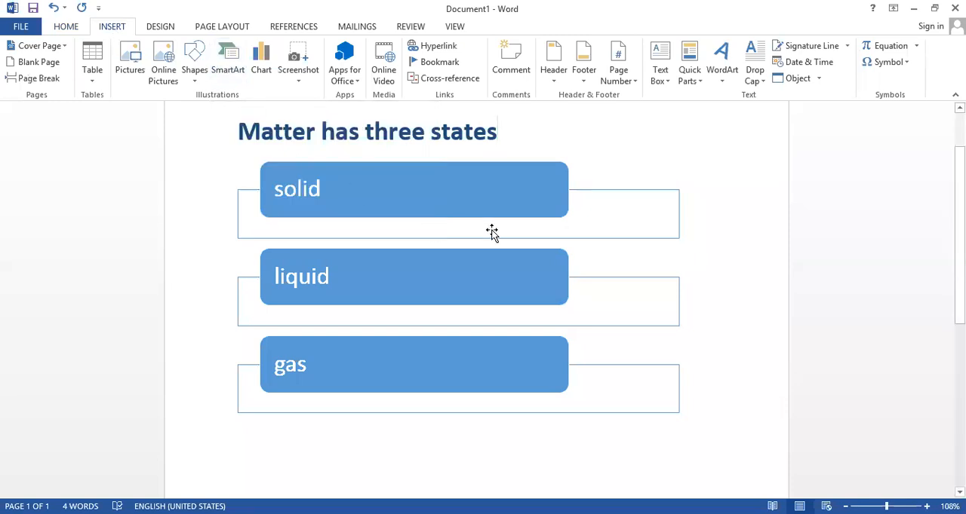
click(539, 201)
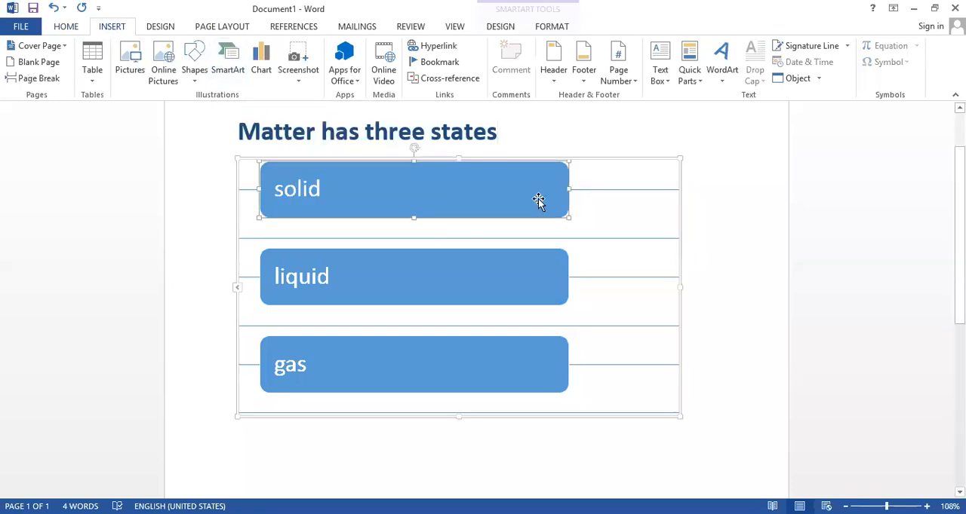
click(595, 160)
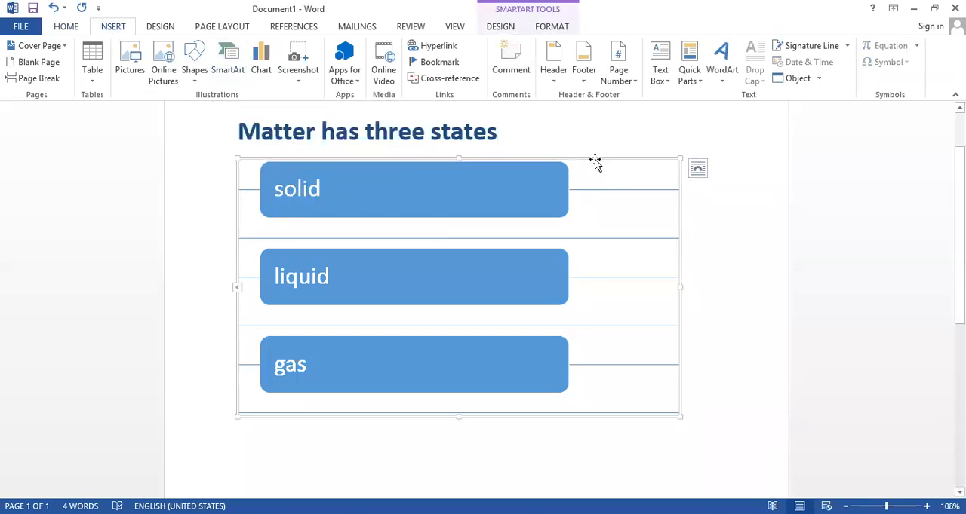
key(Delete)
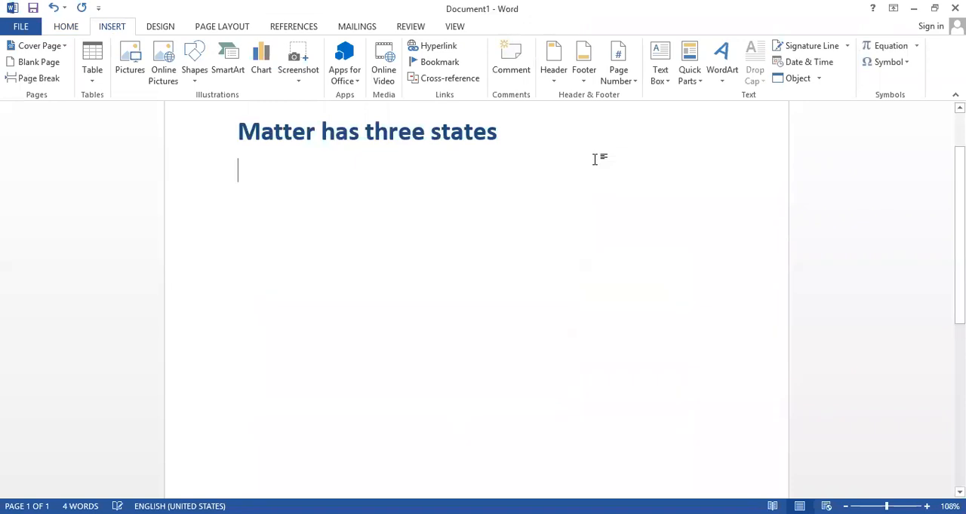
Insert a Vertical Box List SmartArt graphic from the List category below the heading and delete it again
click(228, 68)
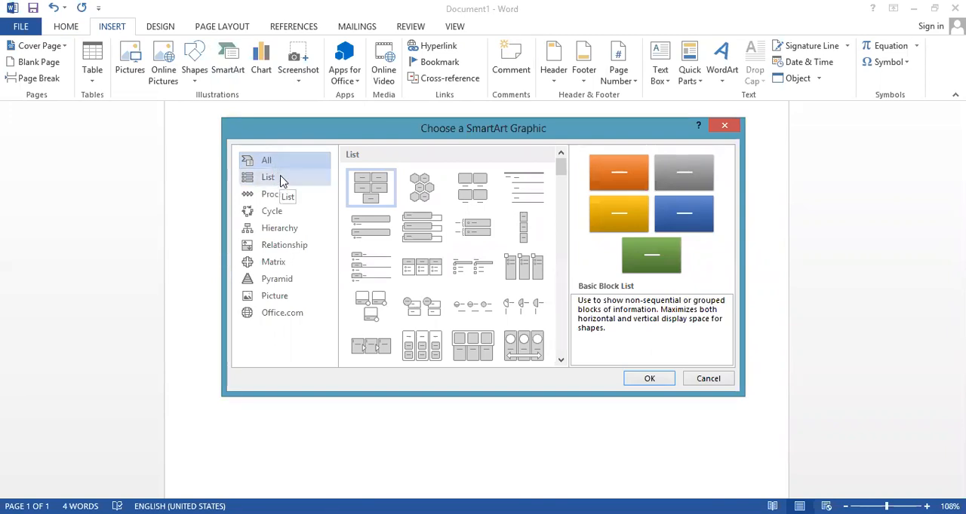
click(281, 178)
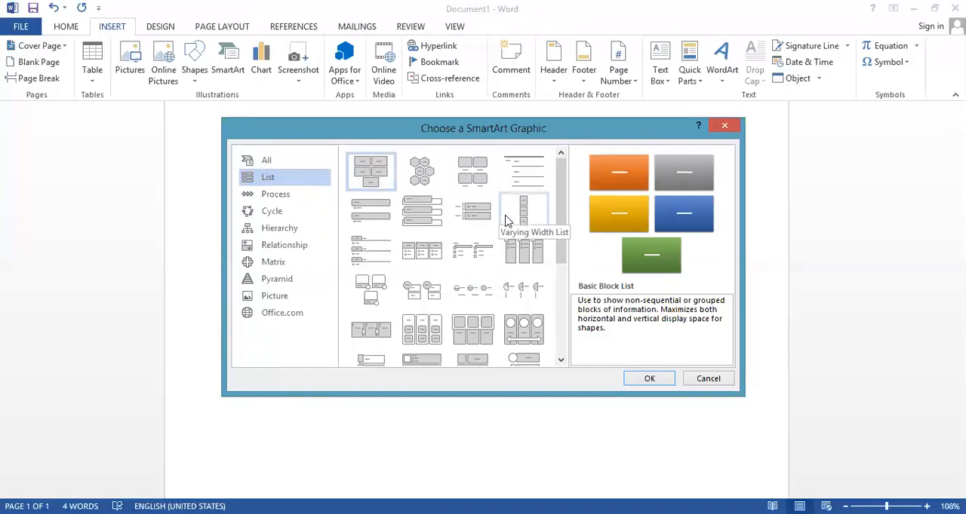
click(428, 222)
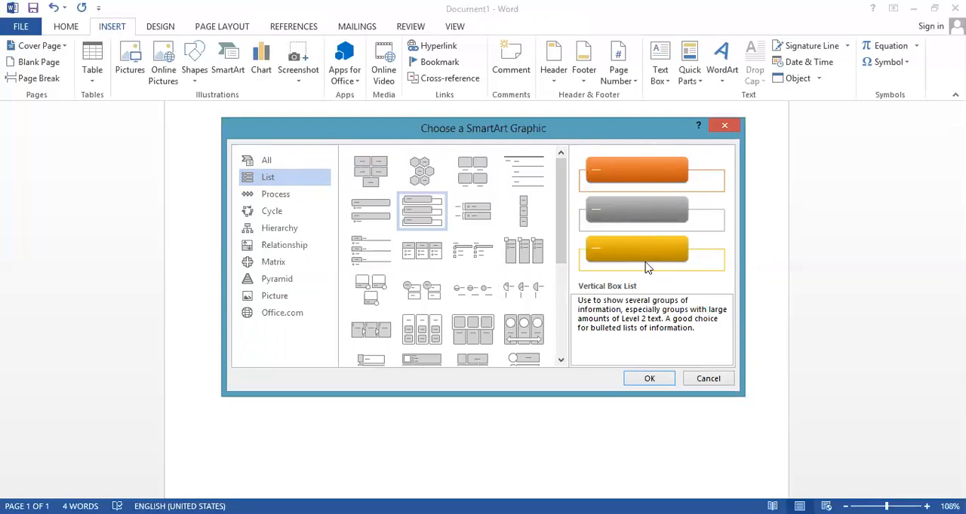
click(653, 382)
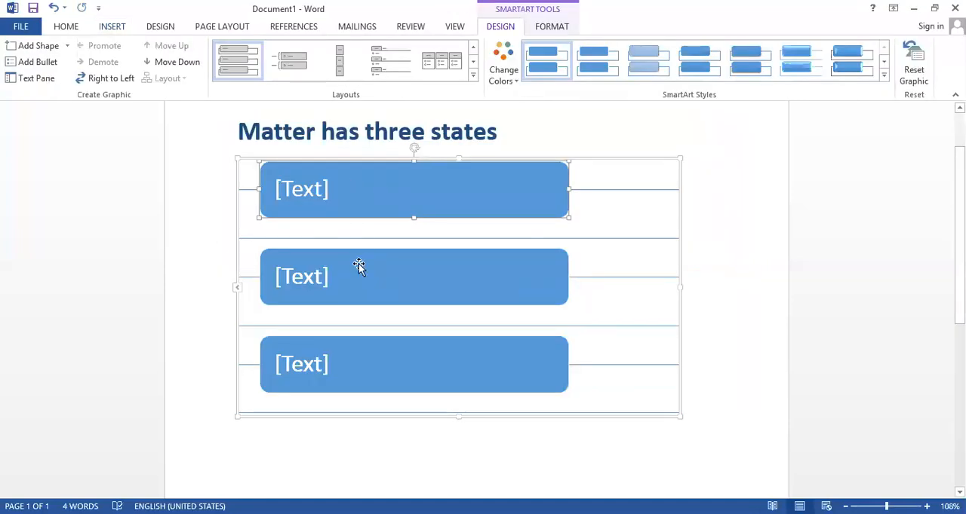
click(632, 160)
key(Delete)
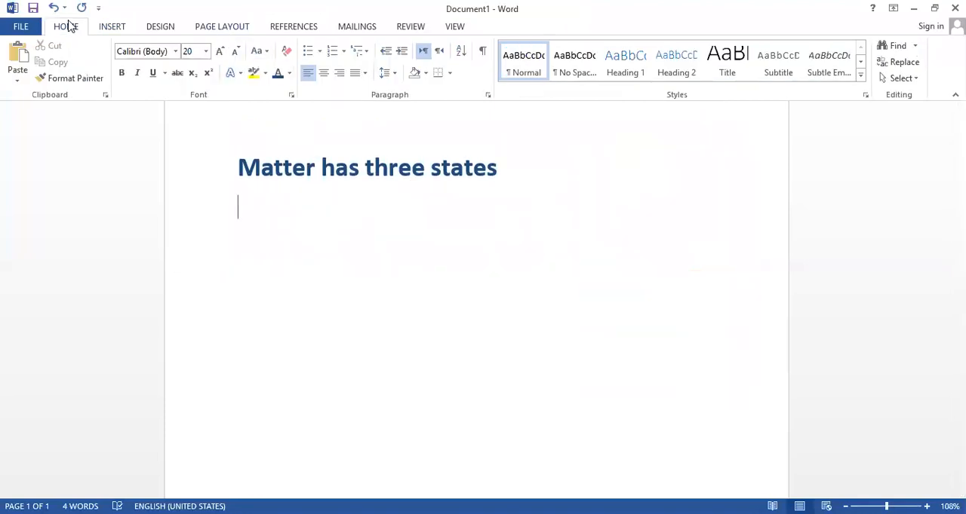
Insert a Varying Width List SmartArt graphic from the List category below the heading
click(103, 26)
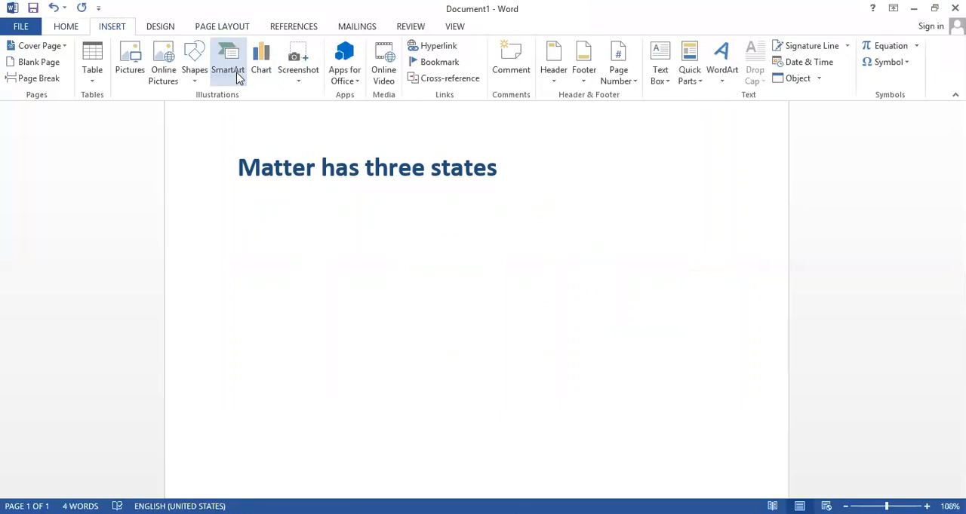
click(234, 72)
click(276, 178)
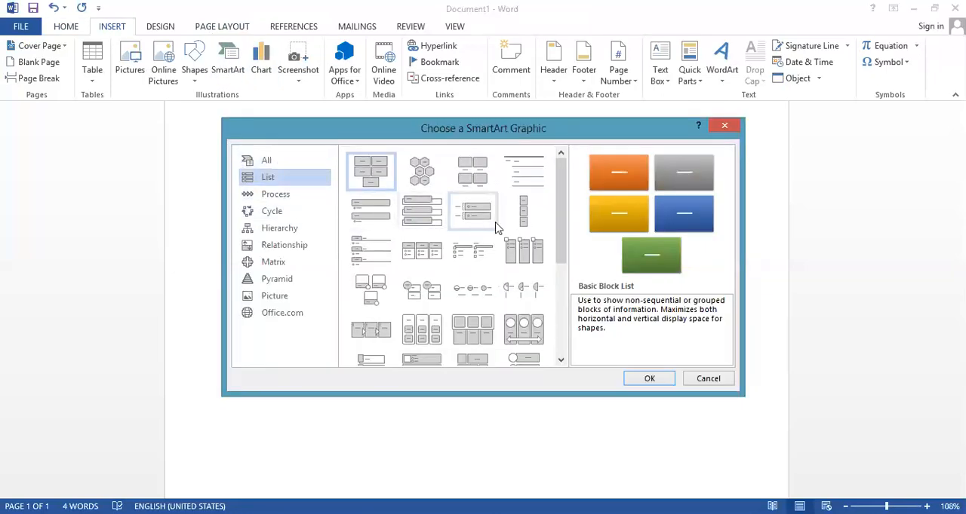
click(520, 221)
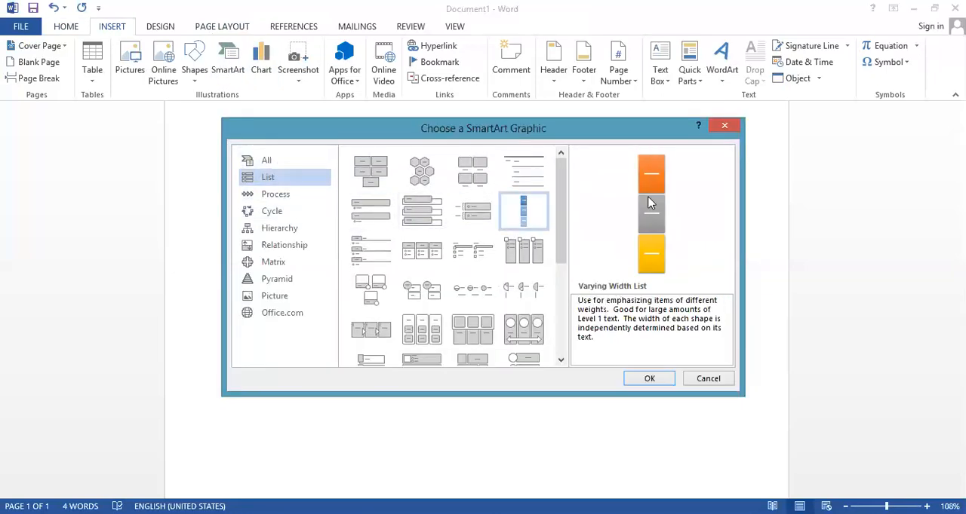
click(474, 323)
click(522, 212)
click(646, 380)
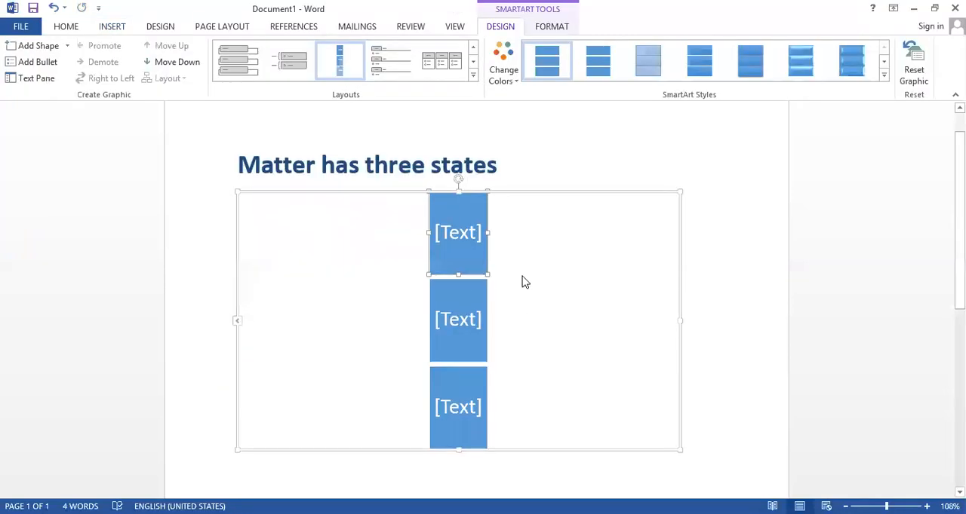
Fill the three boxes of the Varying Width List from top to bottom with "solid", "liquid" and "gas"
scroll(521, 286, down, 1)
click(478, 199)
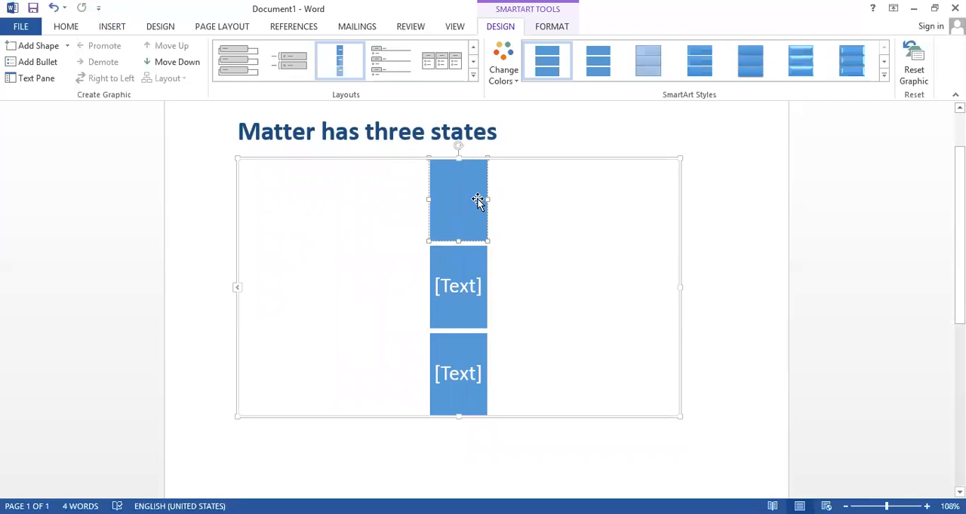
text(solid)
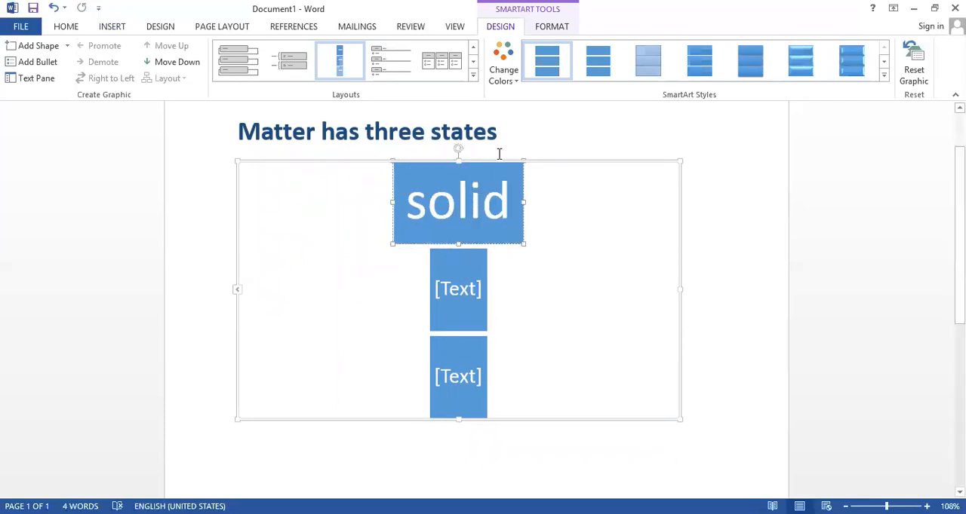
click(463, 290)
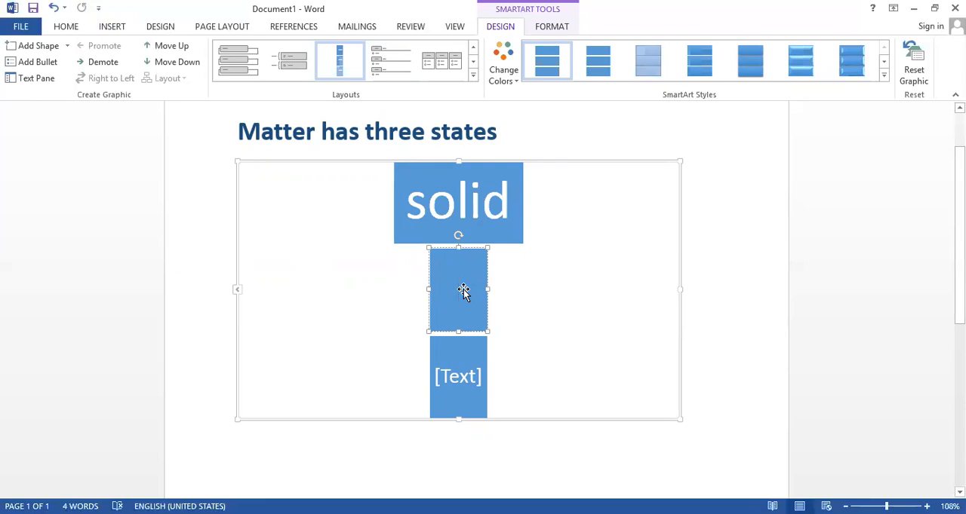
text(liquid)
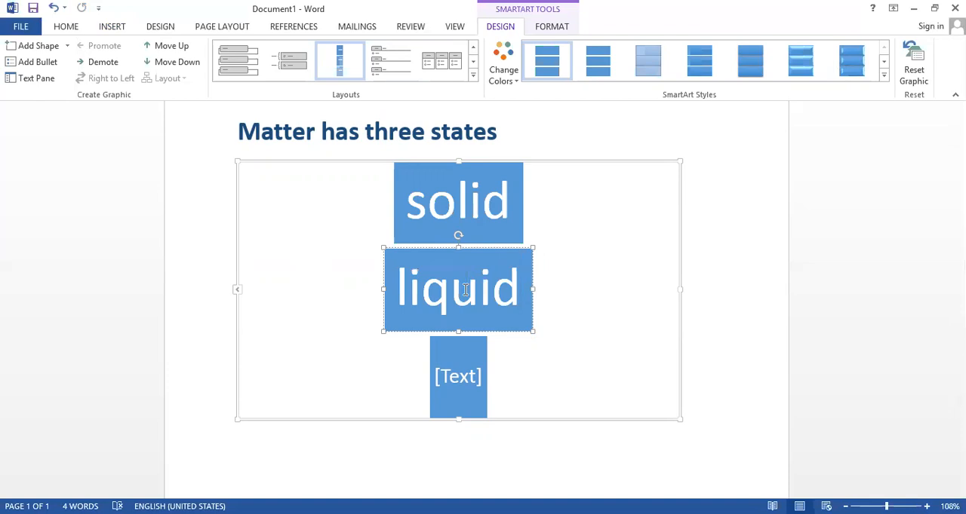
click(466, 389)
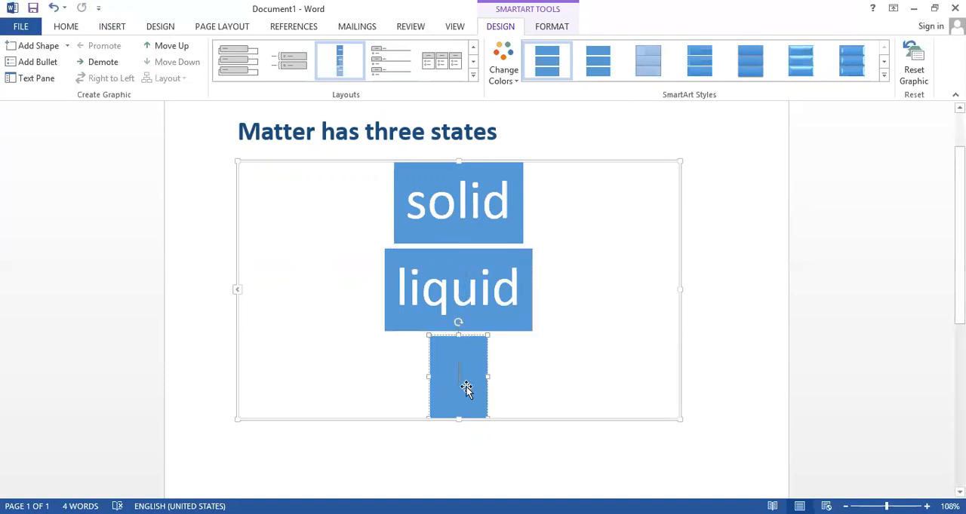
text(gas)
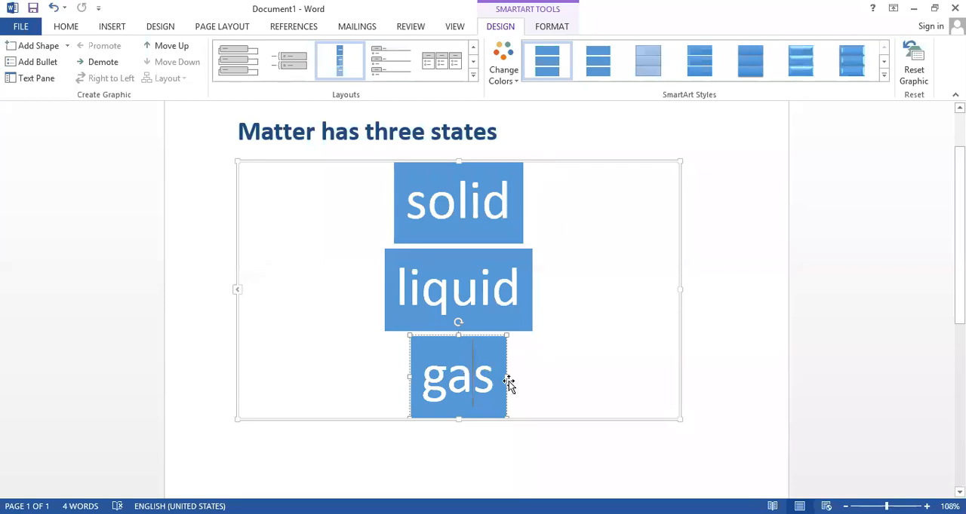
Widen the "gas" box to nearly the width of the "liquid" box, and delete the whole Varying Width List graphic
drag(508, 377, 529, 375)
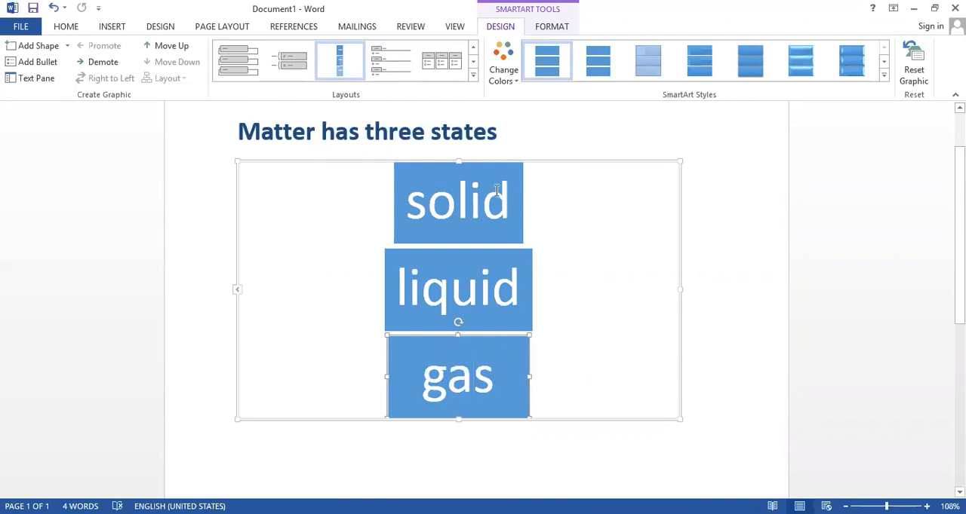
click(568, 164)
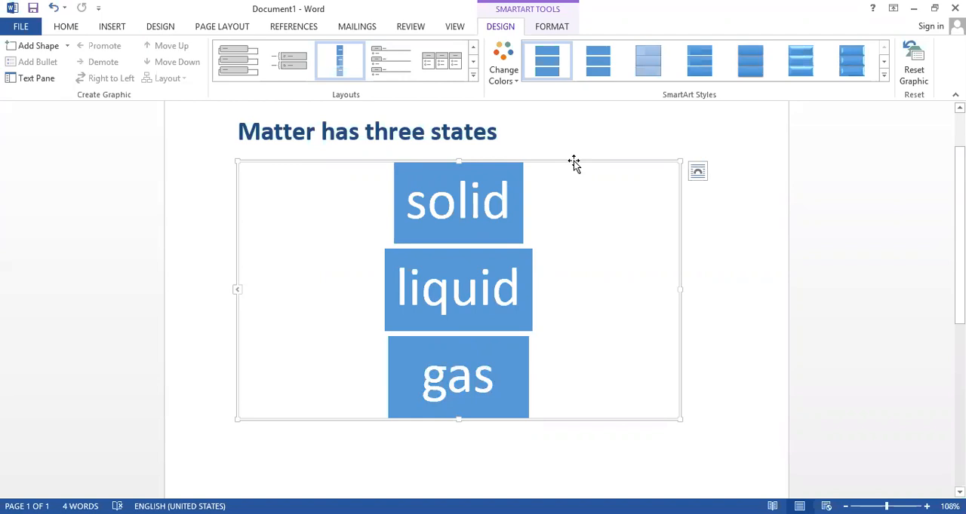
key(Delete)
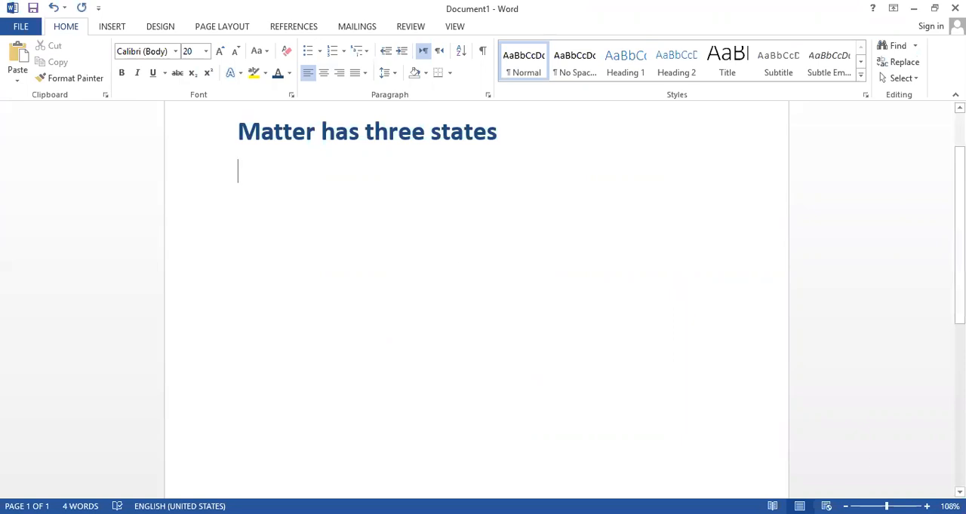
Insert a Trapezoid List SmartArt graphic from the List category below the heading
click(112, 30)
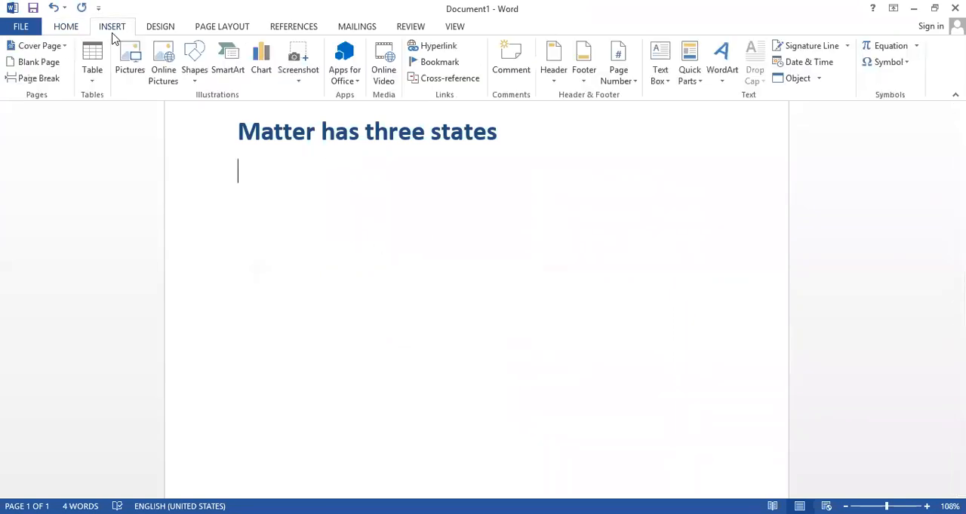
click(228, 68)
click(249, 181)
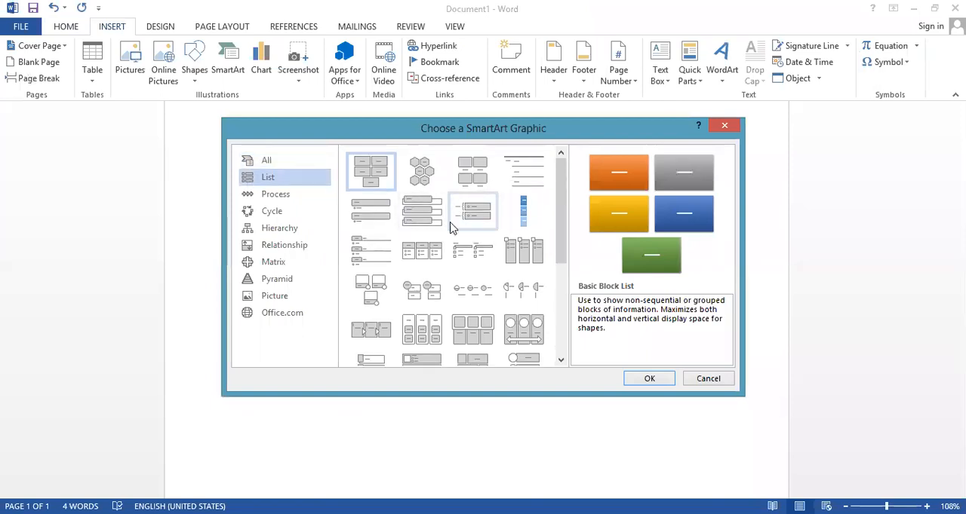
click(388, 287)
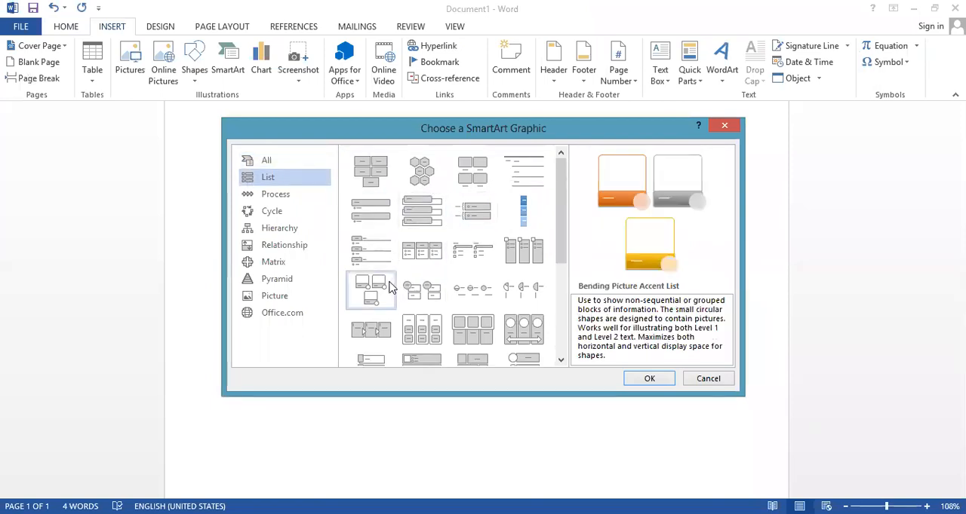
click(387, 321)
click(434, 334)
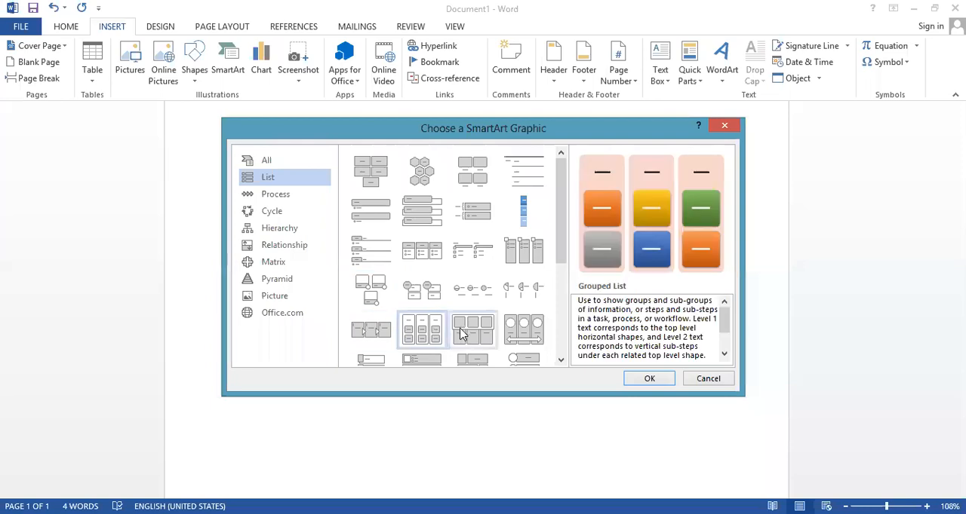
click(536, 333)
drag(562, 261, 561, 365)
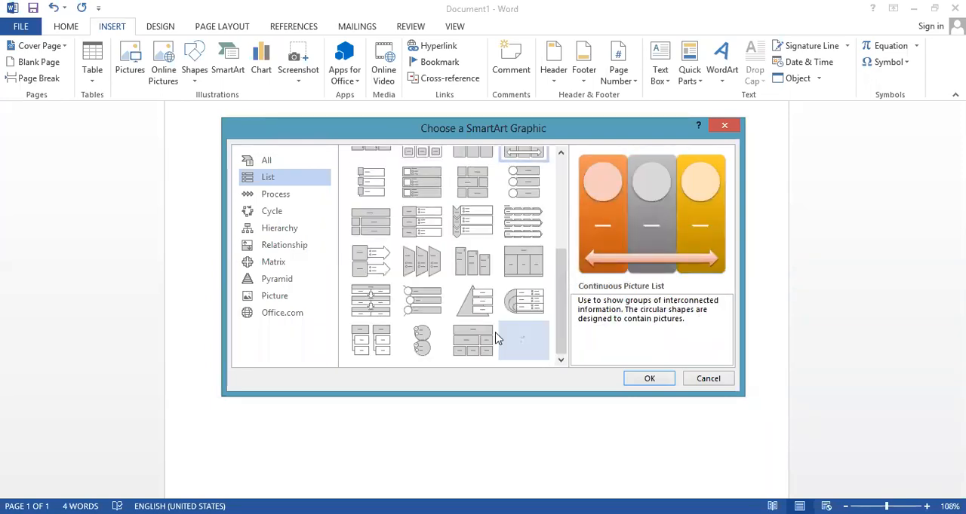
click(424, 270)
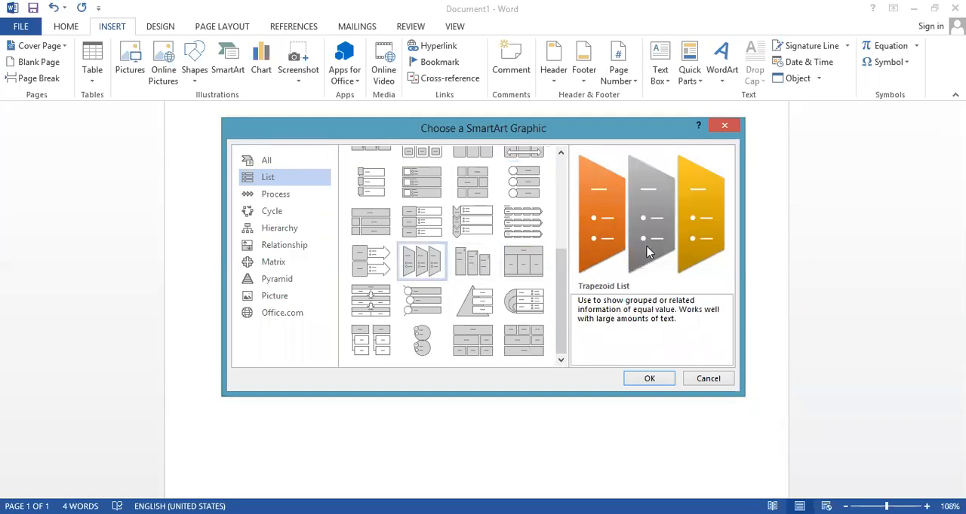
click(653, 381)
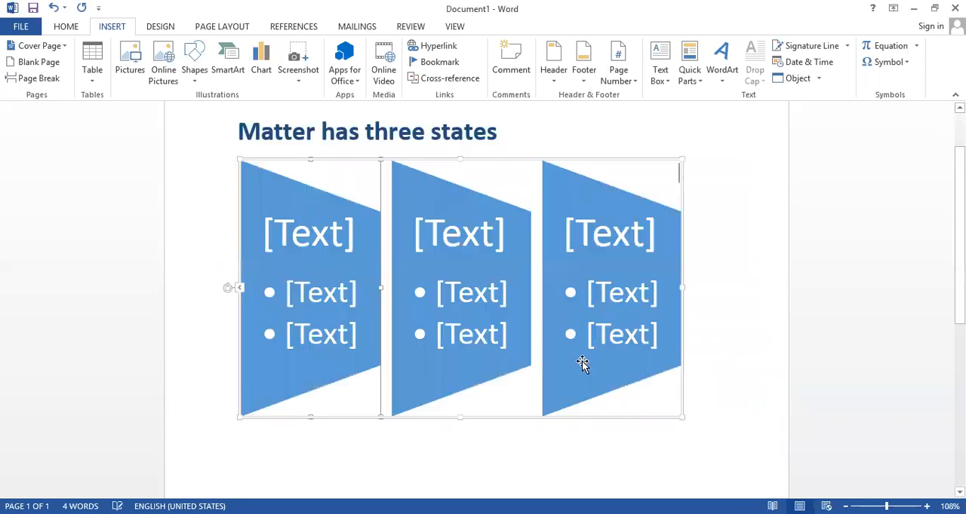
Title the first trapezoid "school" and fill its two bullets with "5th" and "10th"
click(332, 238)
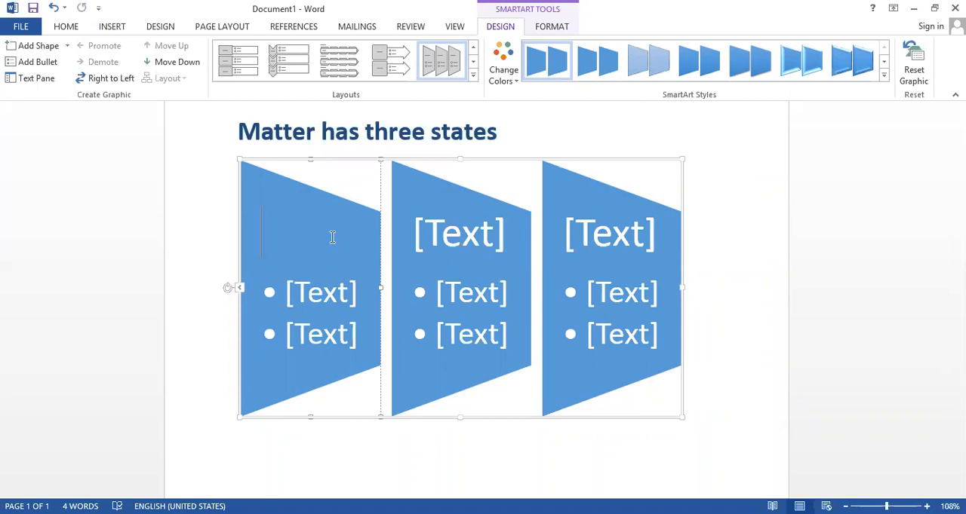
text(school)
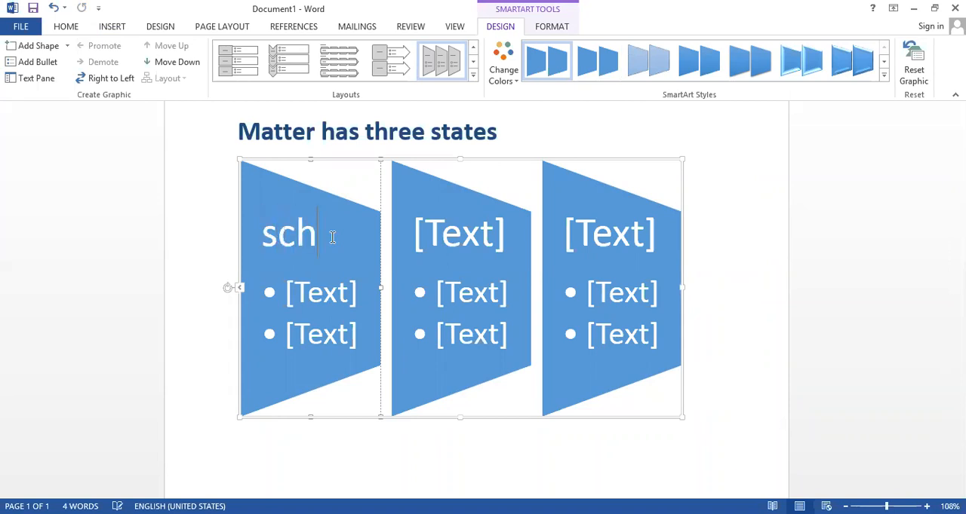
click(328, 297)
text(5th)
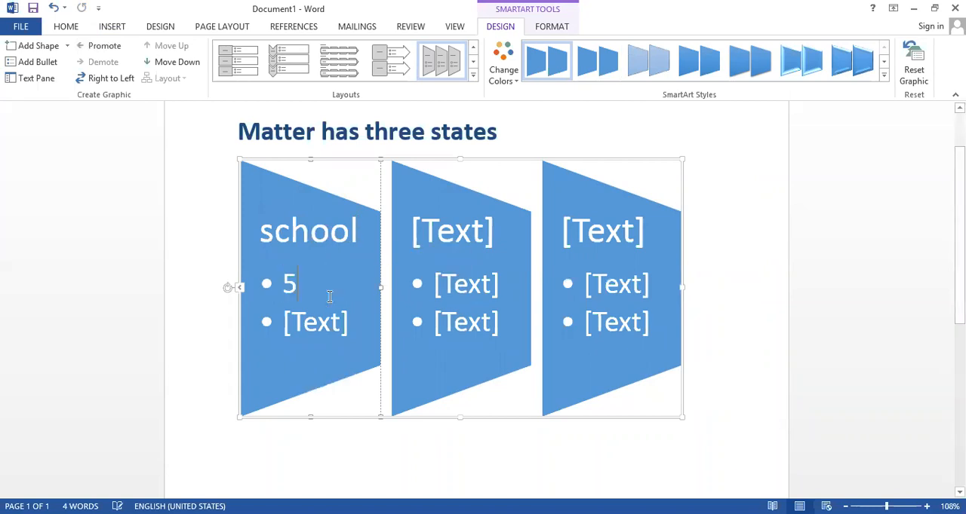
click(331, 320)
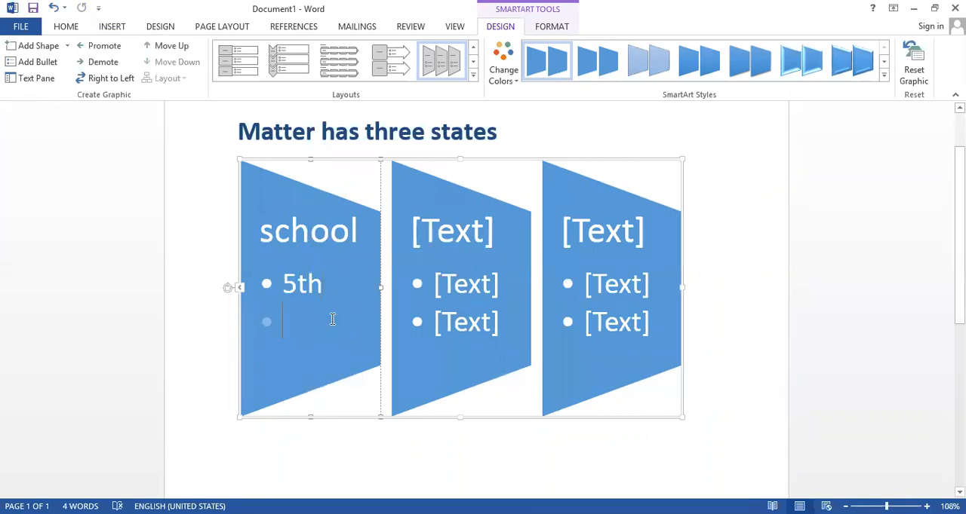
text(10th)
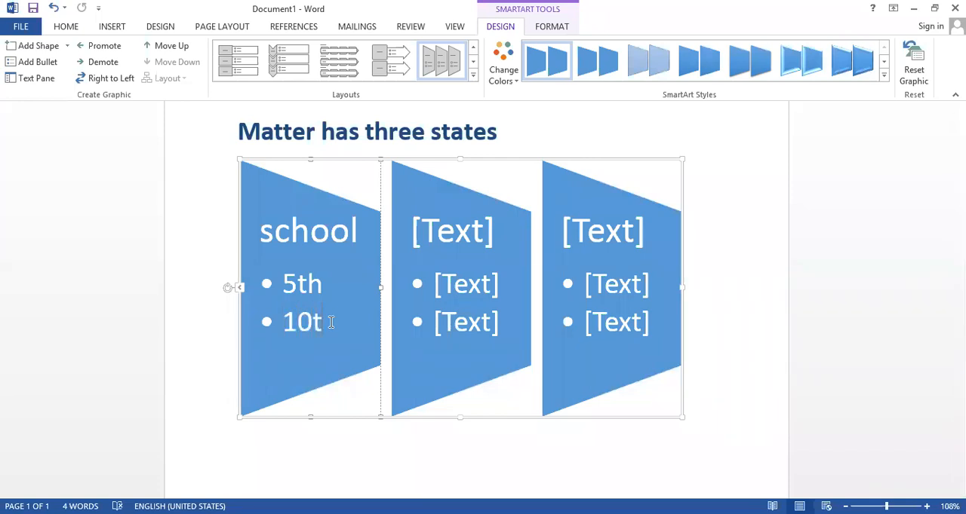
Title the second trapezoid "tution", and delete the whole Trapezoid List graphic
click(489, 280)
click(472, 236)
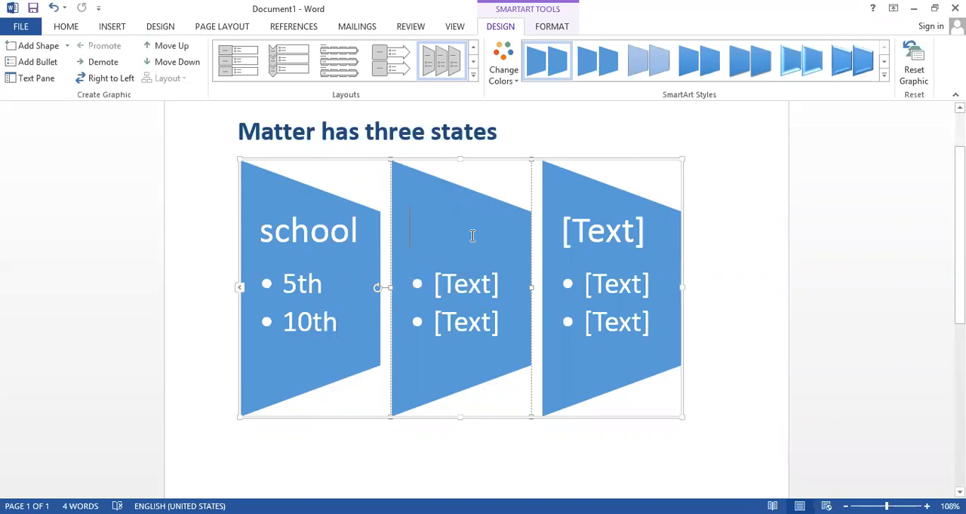
text(tution)
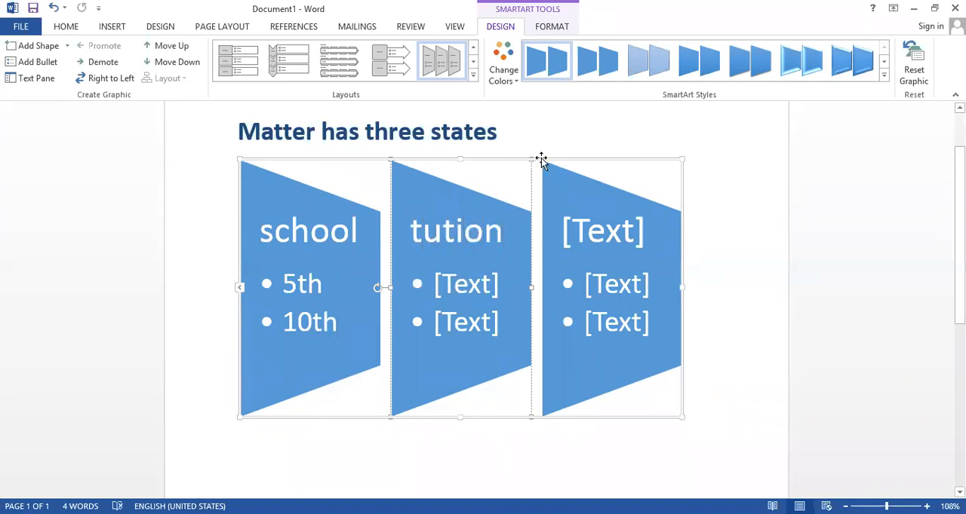
click(568, 159)
key(Delete)
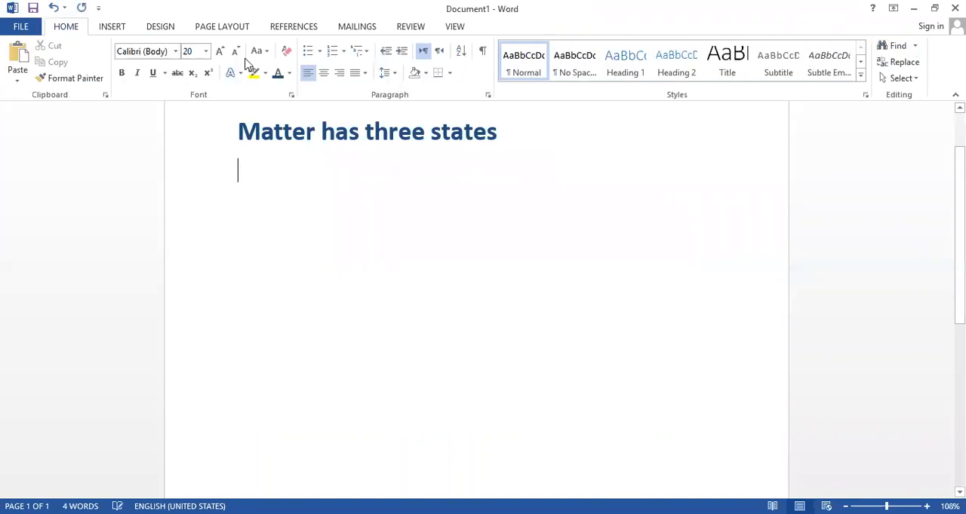
Insert a Circle Process SmartArt graphic from the Process category below the heading
click(110, 27)
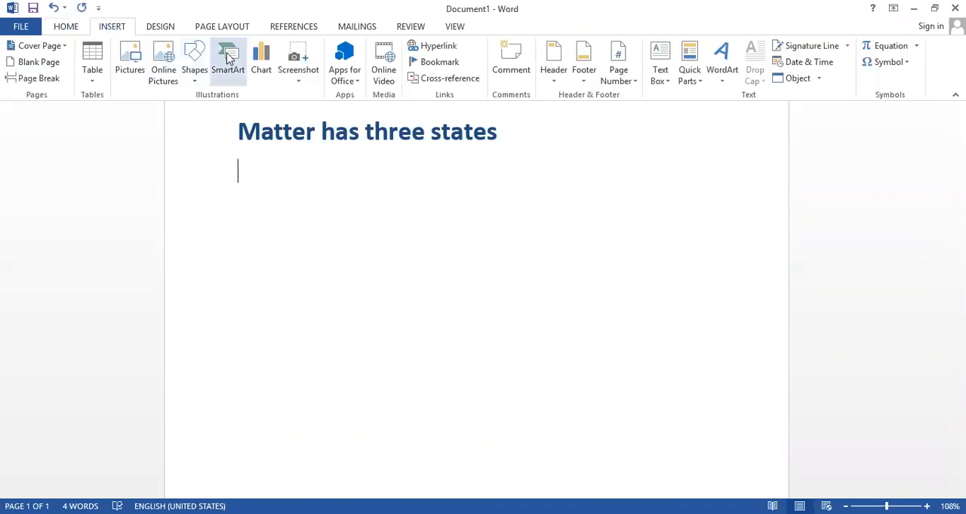
click(229, 59)
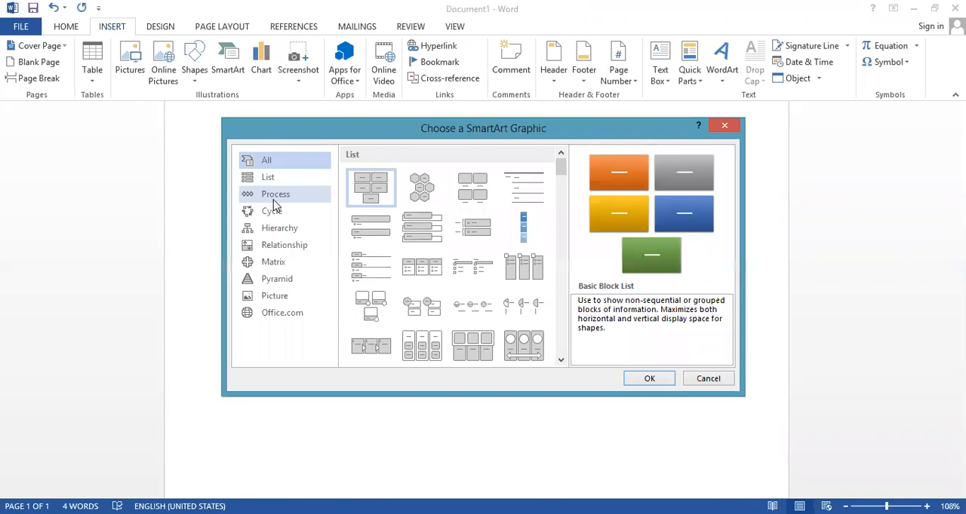
click(281, 194)
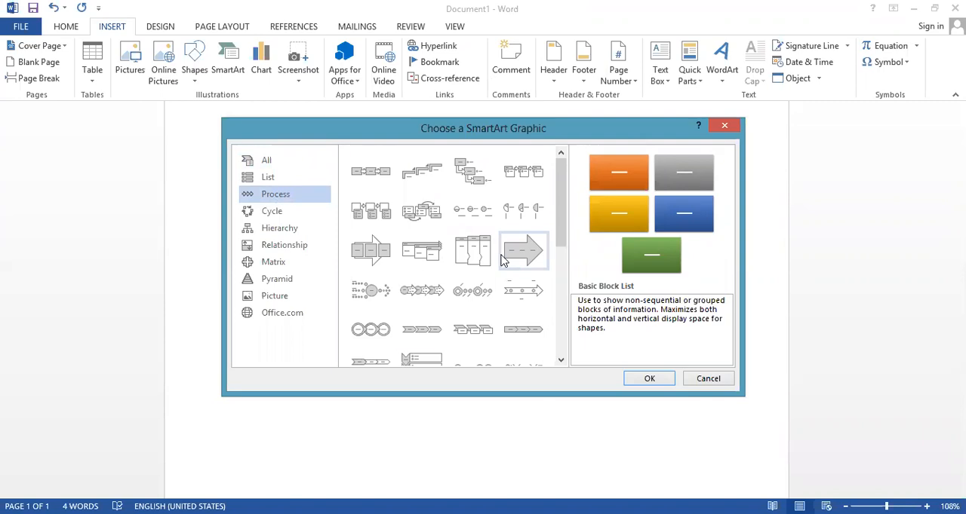
mouse_move(560, 215)
mouse_down()
mouse_move(565, 300)
mouse_move(575, 247)
mouse_move(564, 220)
mouse_up()
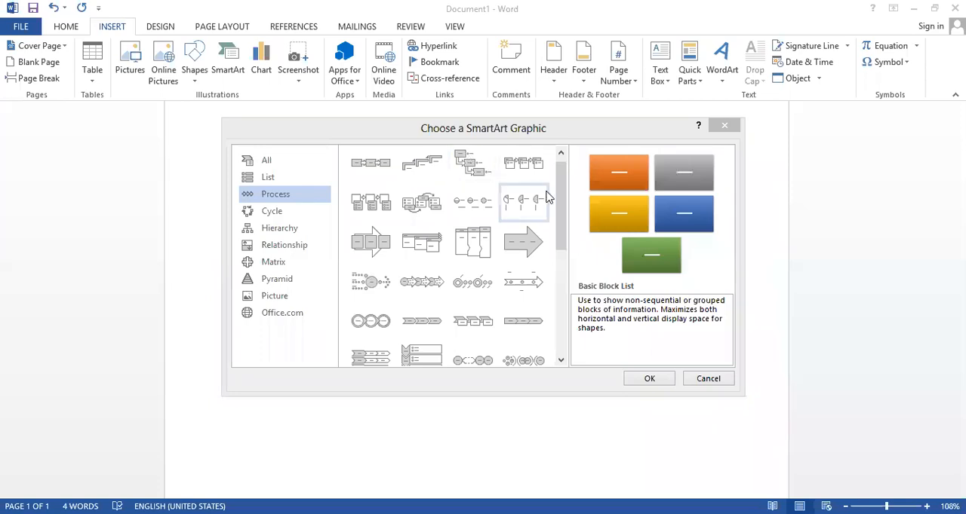
drag(560, 178, 558, 167)
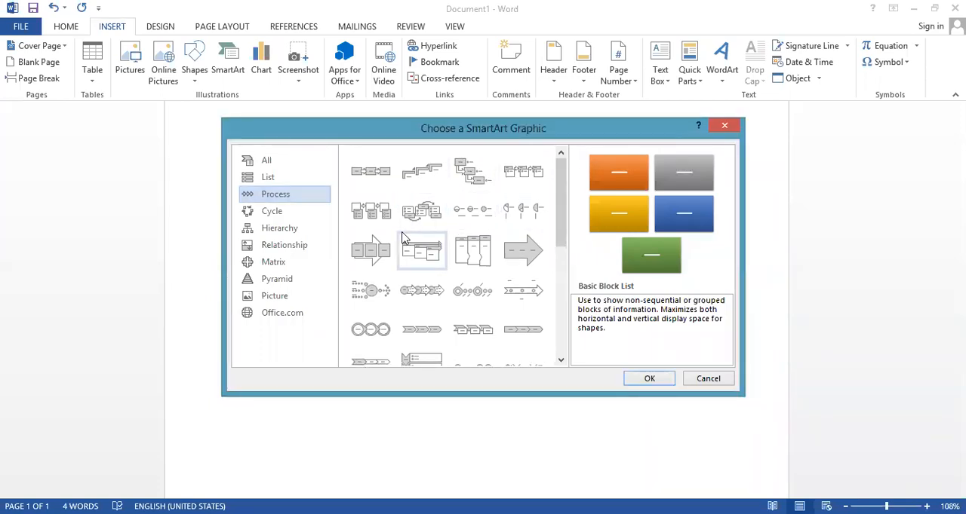
click(377, 329)
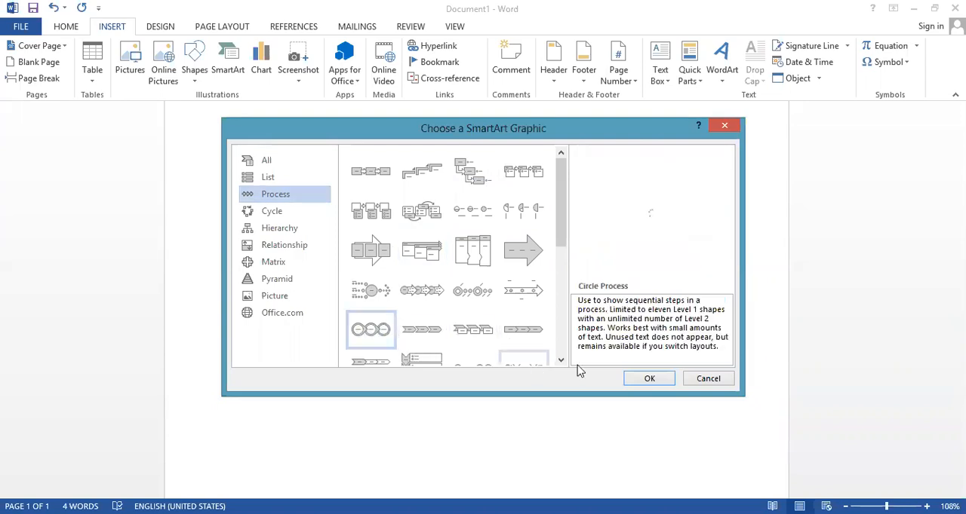
click(653, 380)
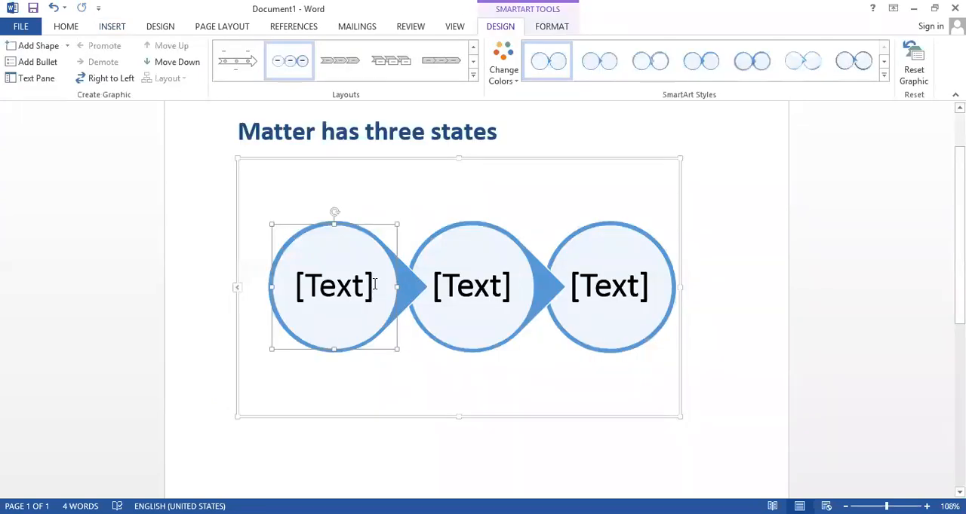
Fill the three circles of the Circle Process graphic in order with "Form", "Test" and "Viva"
click(371, 284)
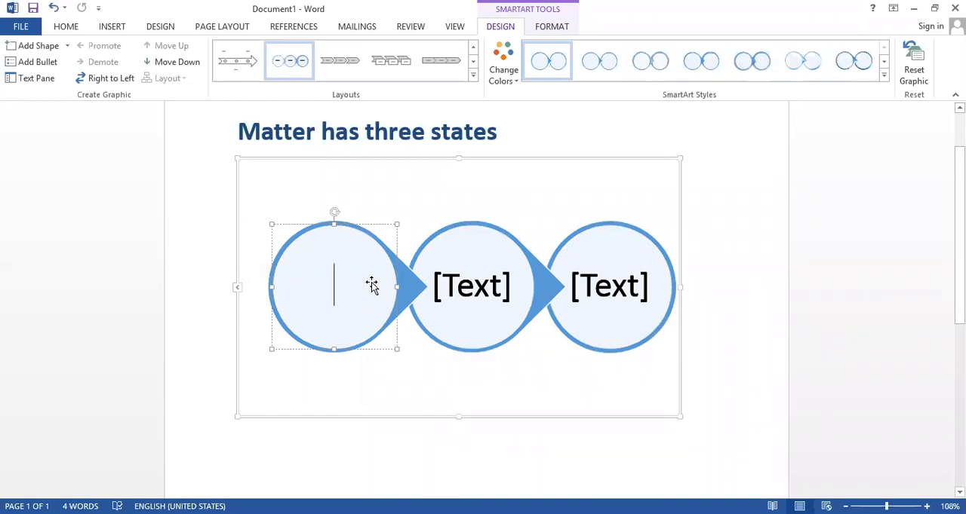
text(For)
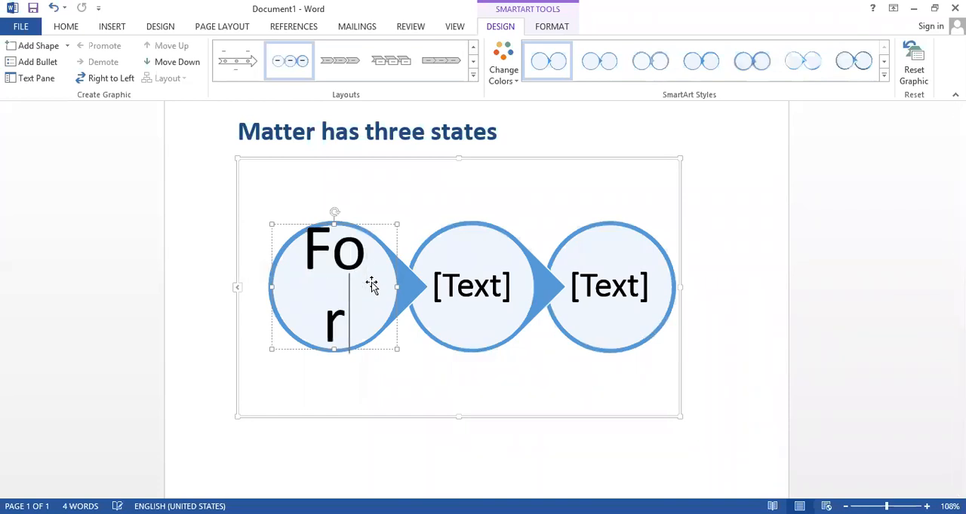
text(m)
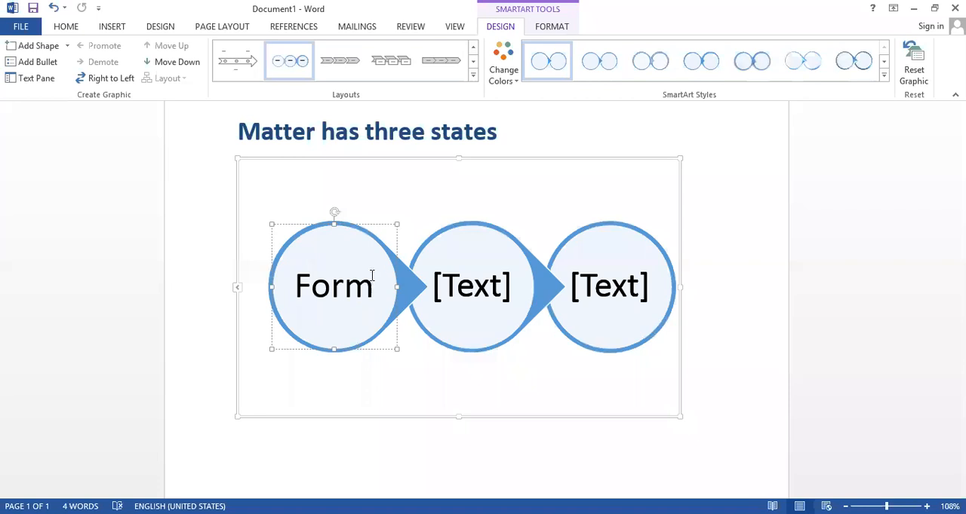
click(489, 297)
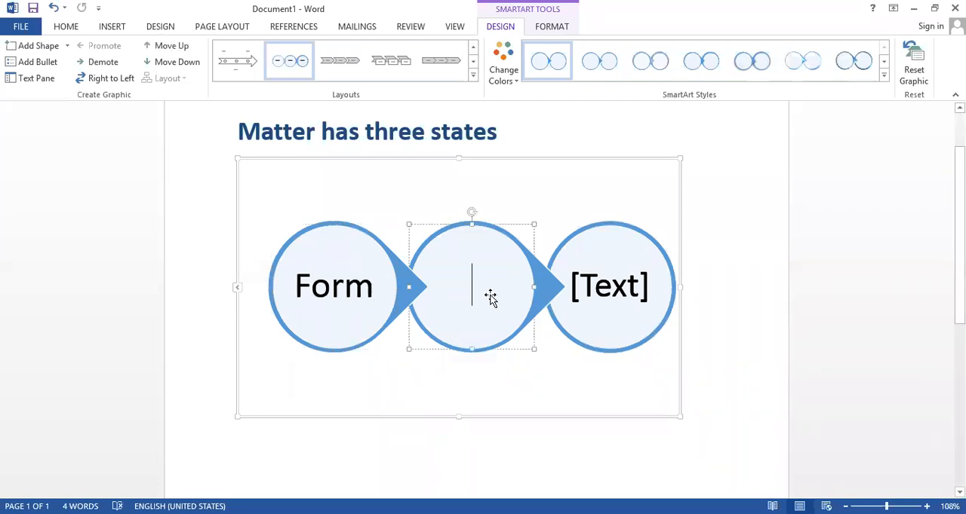
text(Test)
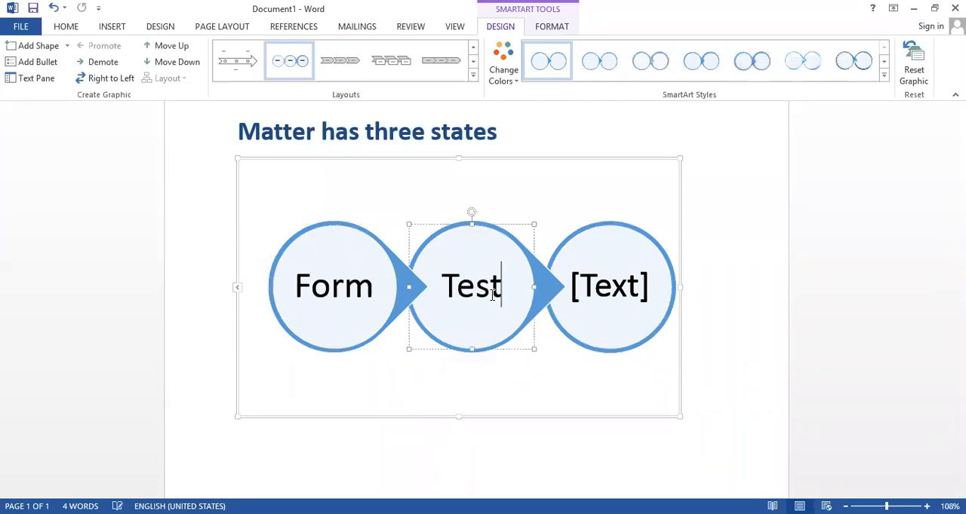
click(613, 302)
text(Viva)
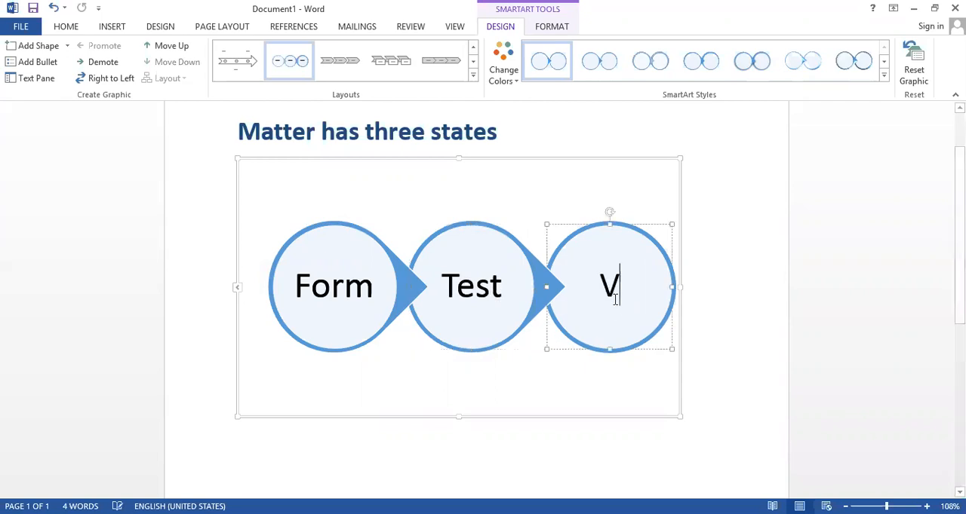
click(726, 284)
click(620, 314)
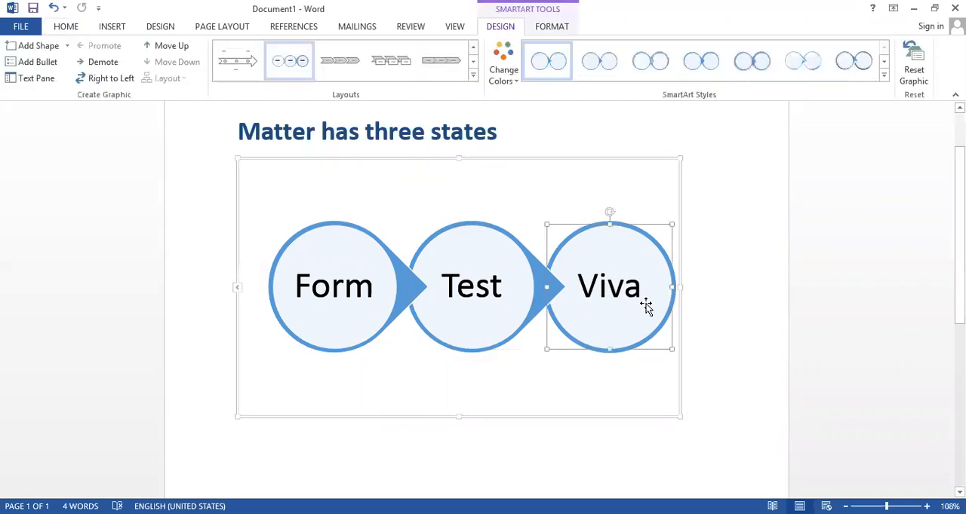
Replace the heading text above the Circle Process graphic with "Steps for admission"
click(405, 134)
drag(500, 127, 292, 124)
key(BackSpace)
key(BackSpace)
key(BackSpace)
key(BackSpace)
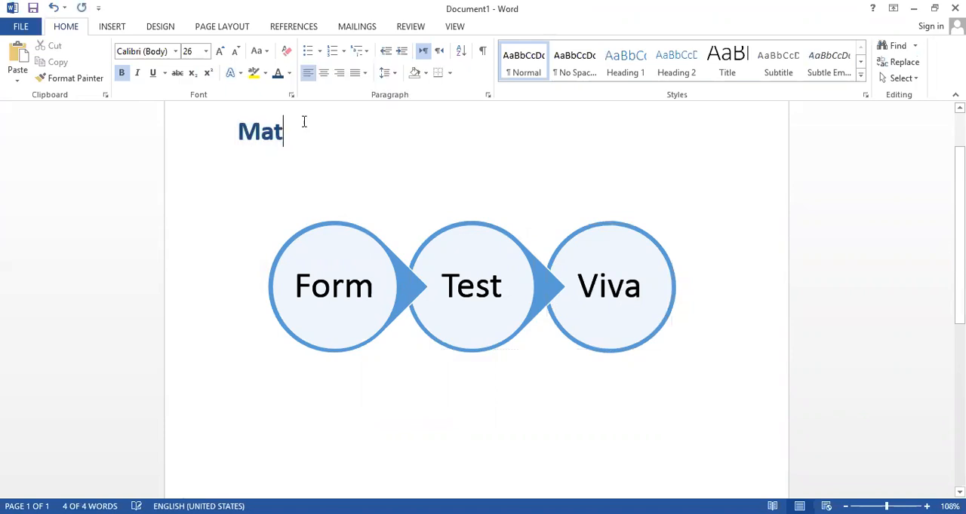
text(st)
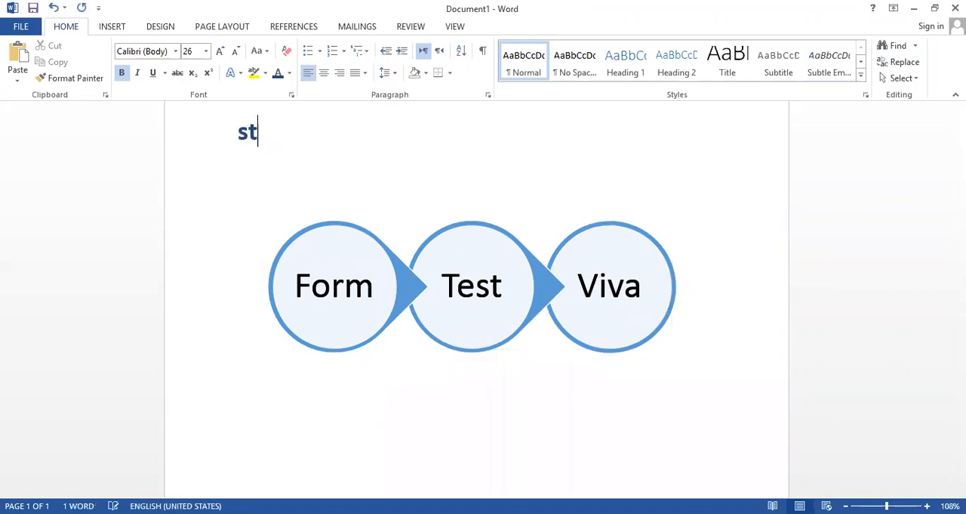
text(eps fo)
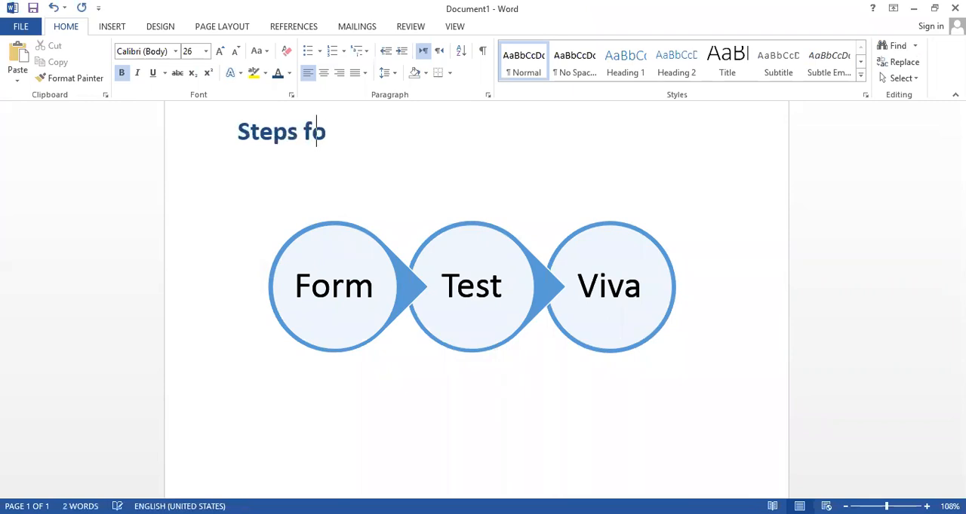
text(r admission)
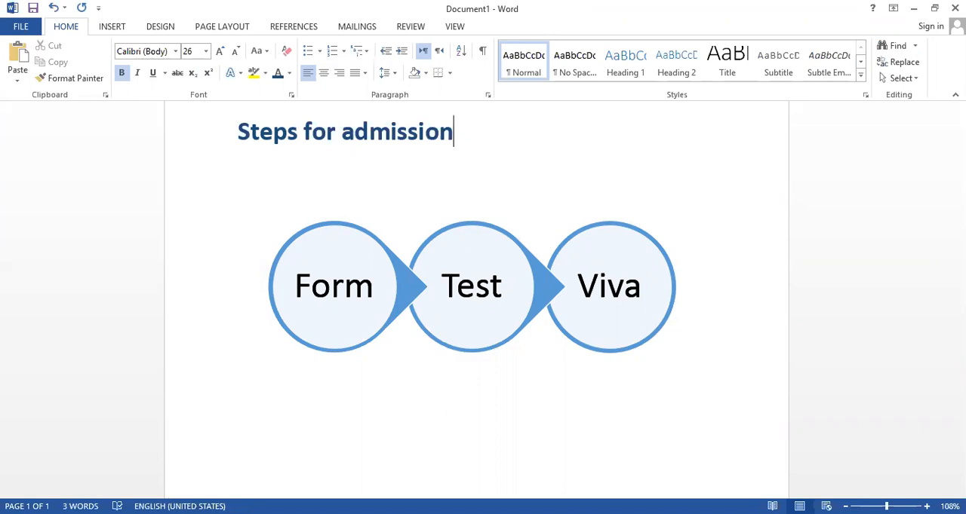
click(473, 286)
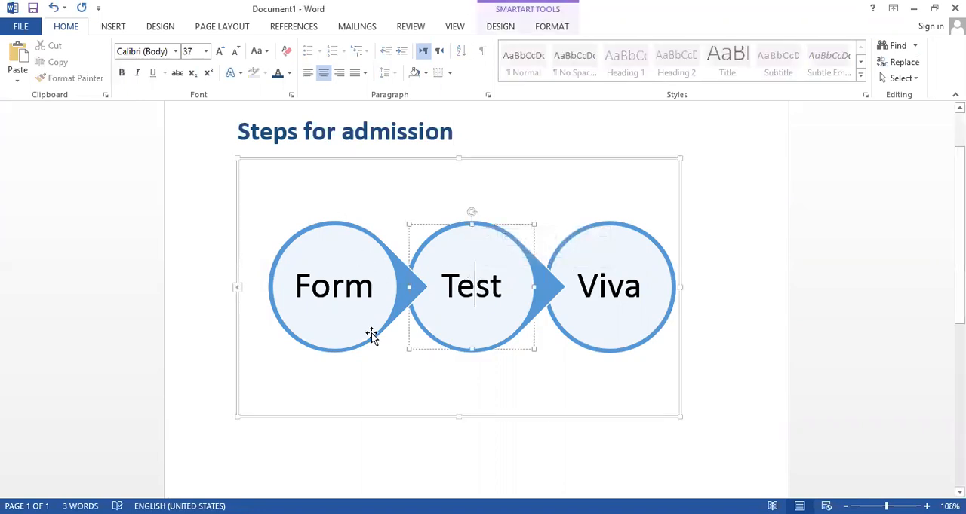
click(587, 402)
scroll(554, 172, up, 1)
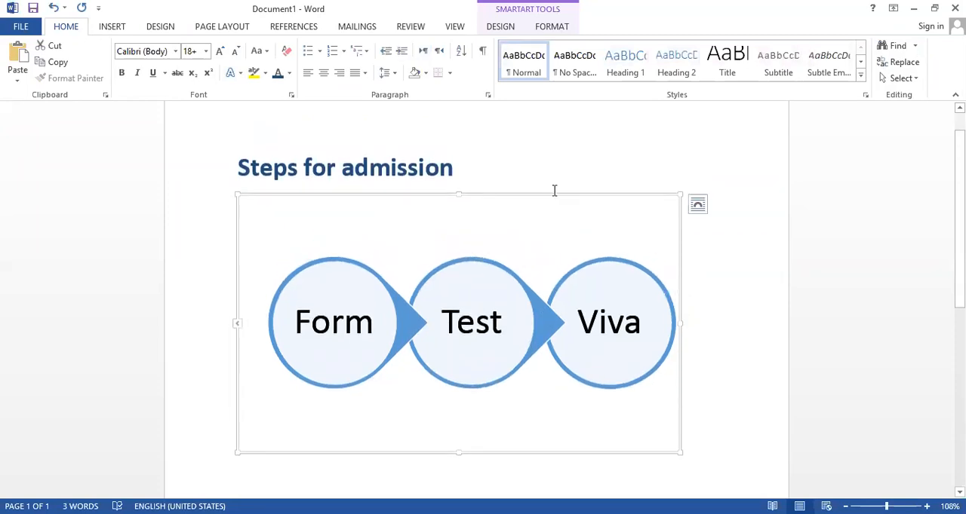
Replace the Circle Process graphic with a vertical SmartArt graphic of three boxes joined by down arrows from the Process category
scroll(553, 191, up, 1)
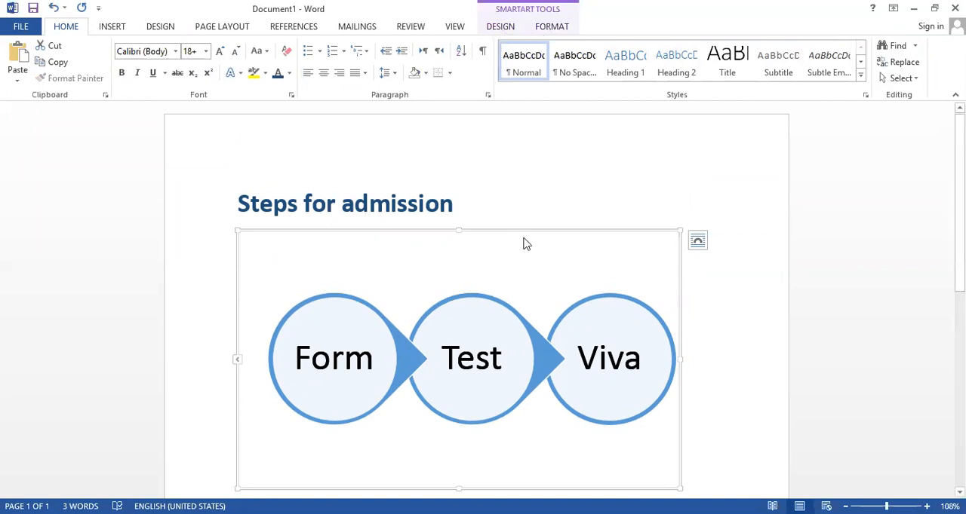
key(Delete)
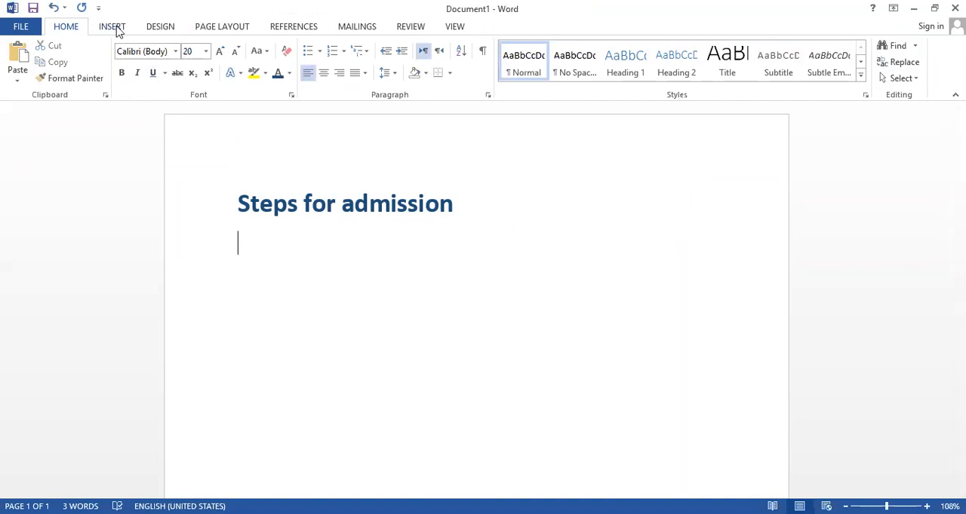
click(117, 27)
click(230, 64)
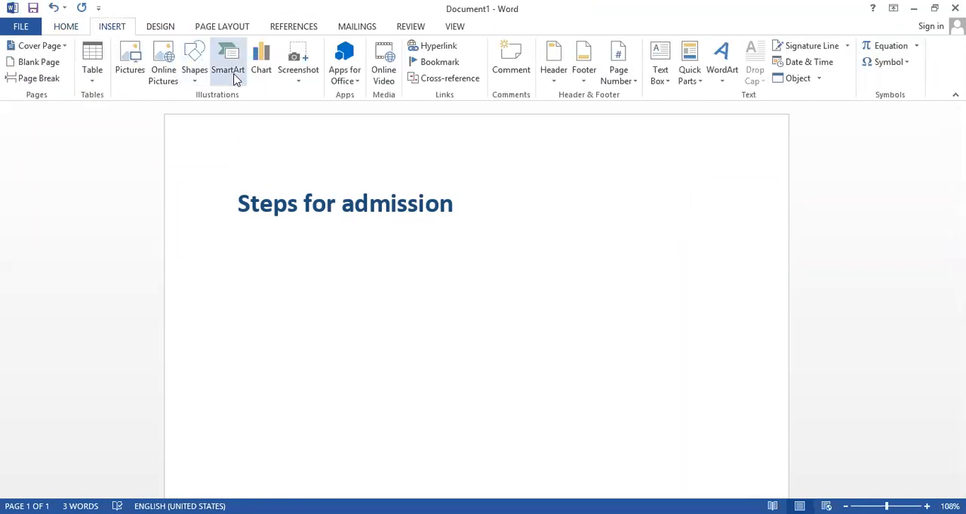
click(267, 196)
scroll(494, 272, down, 3)
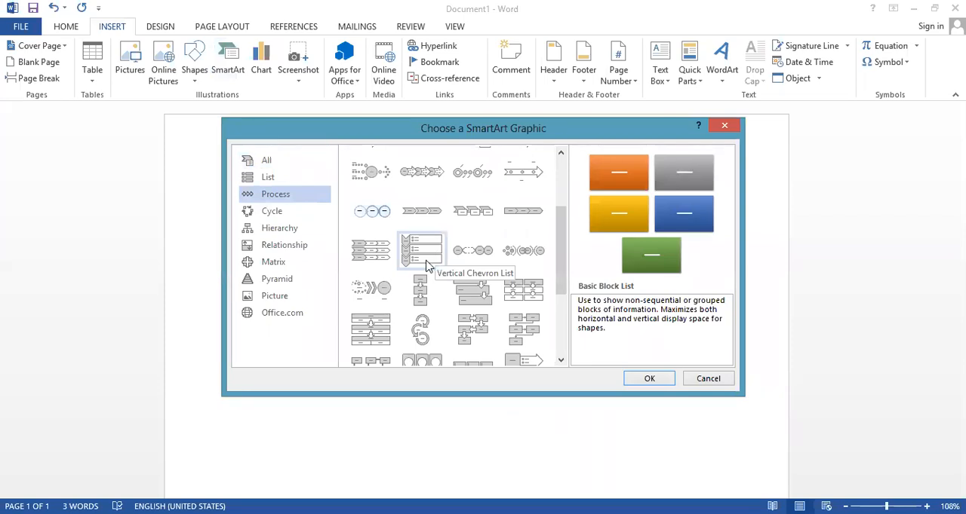
click(421, 290)
click(634, 381)
Fill the three boxes of the vertical process graphic from top to bottom with "form", "test" and "viva"
click(483, 275)
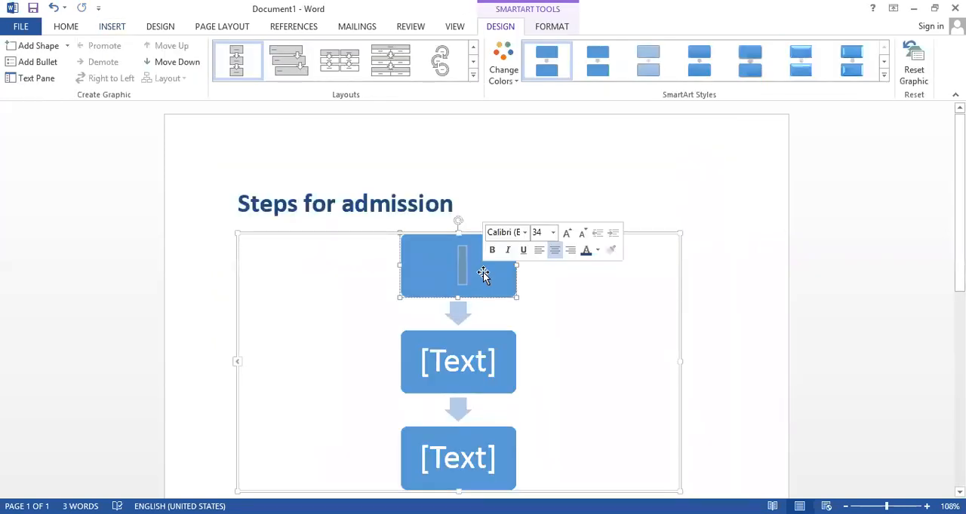
text(form)
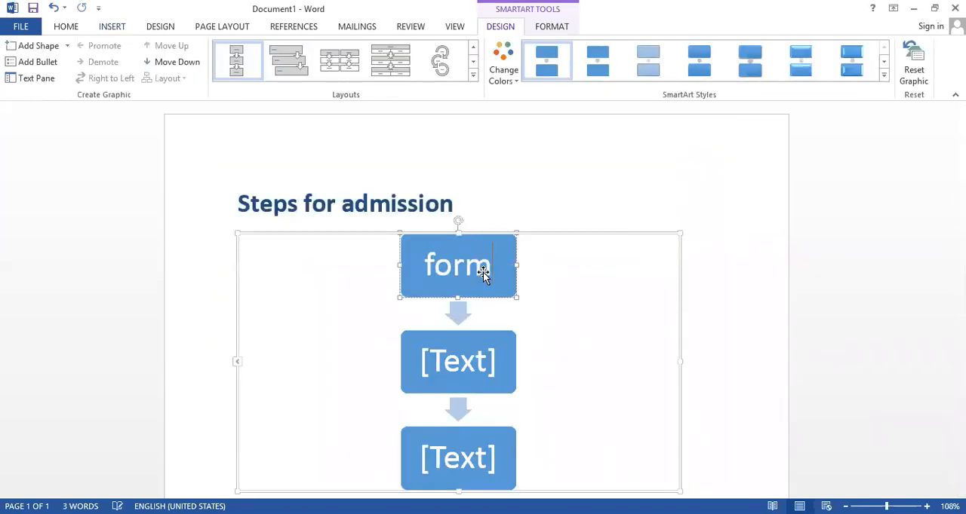
click(470, 365)
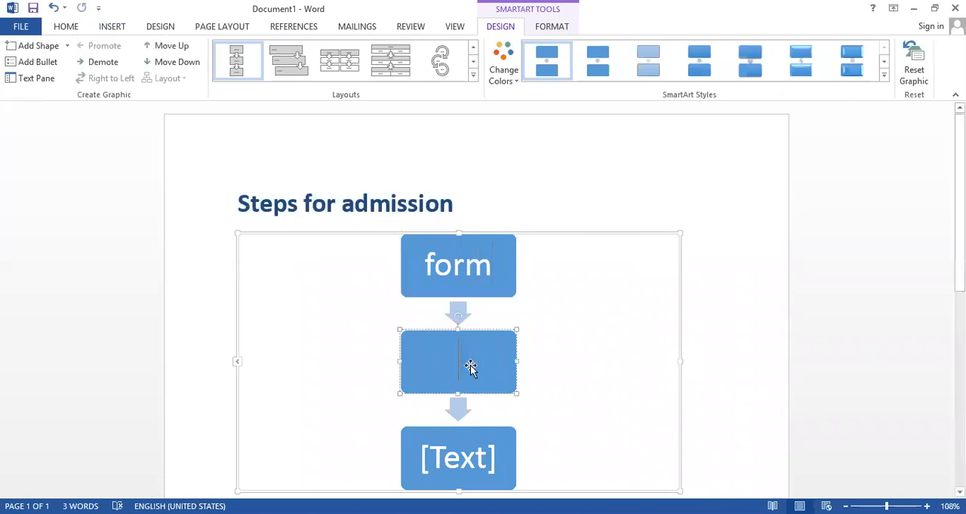
text(t)
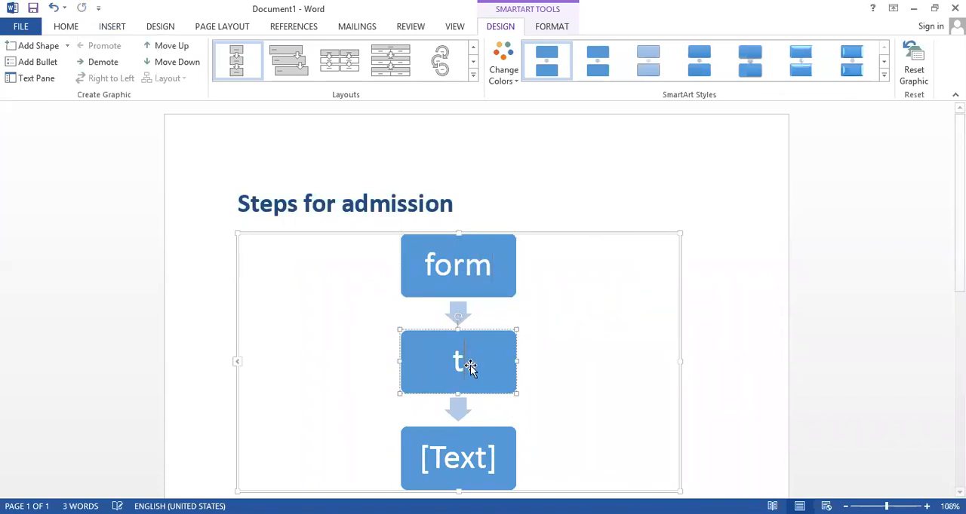
text(est)
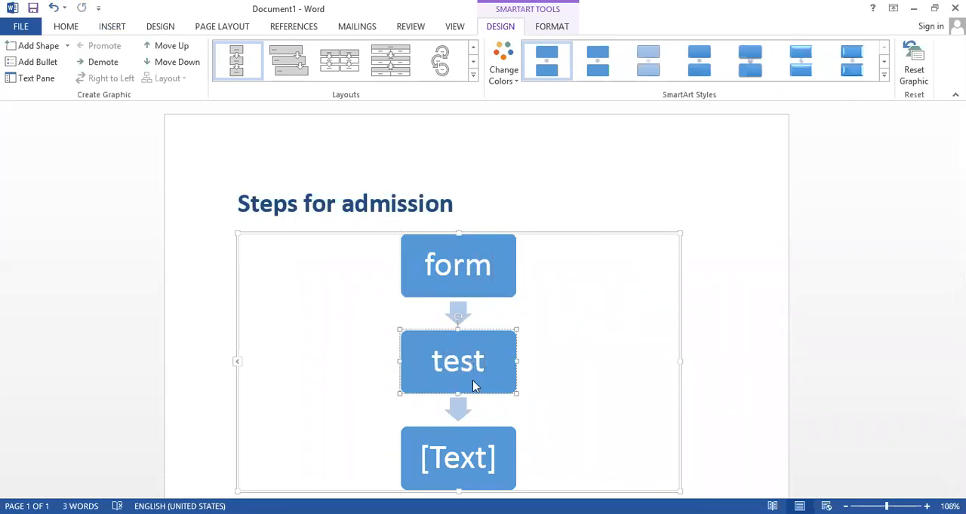
click(468, 473)
text(viva)
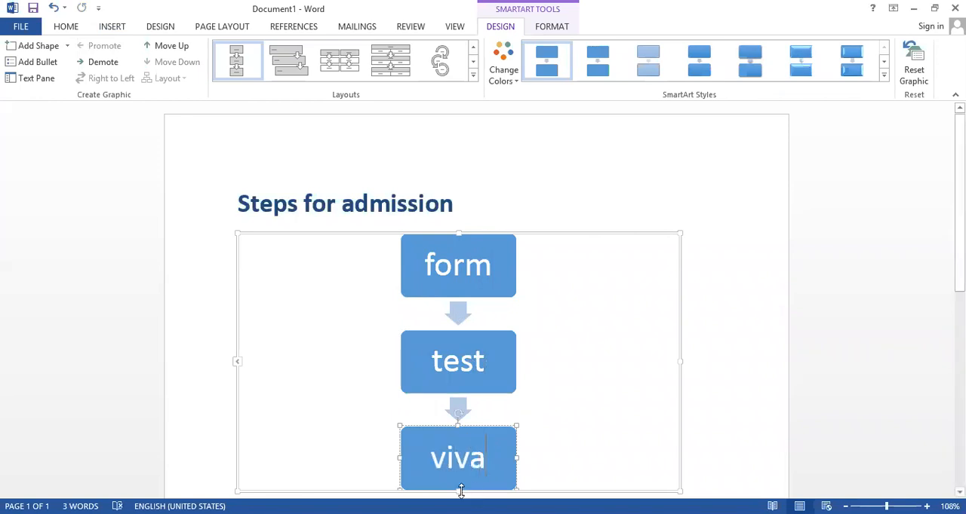
scroll(460, 483, down, 3)
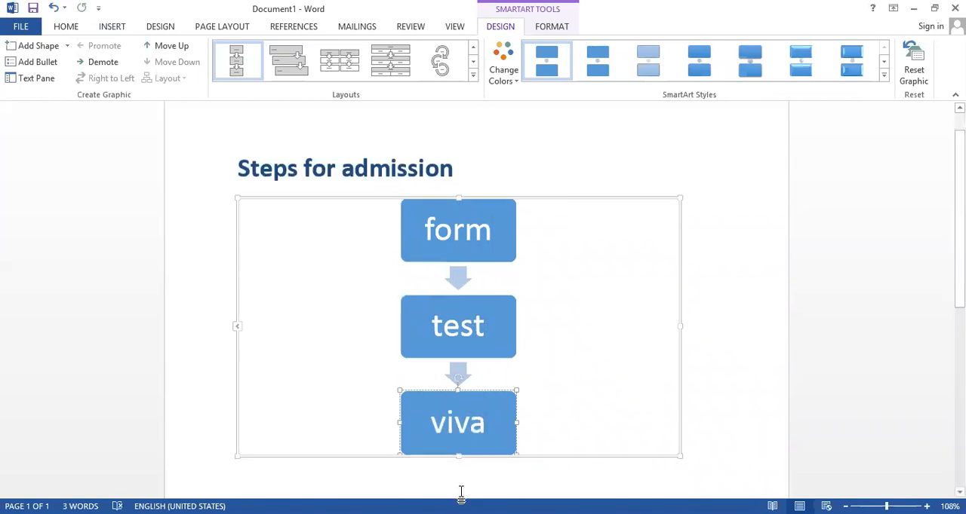
Delete the whole vertical process graphic below the "Steps for admission" heading
click(536, 418)
scroll(538, 420, down, 1)
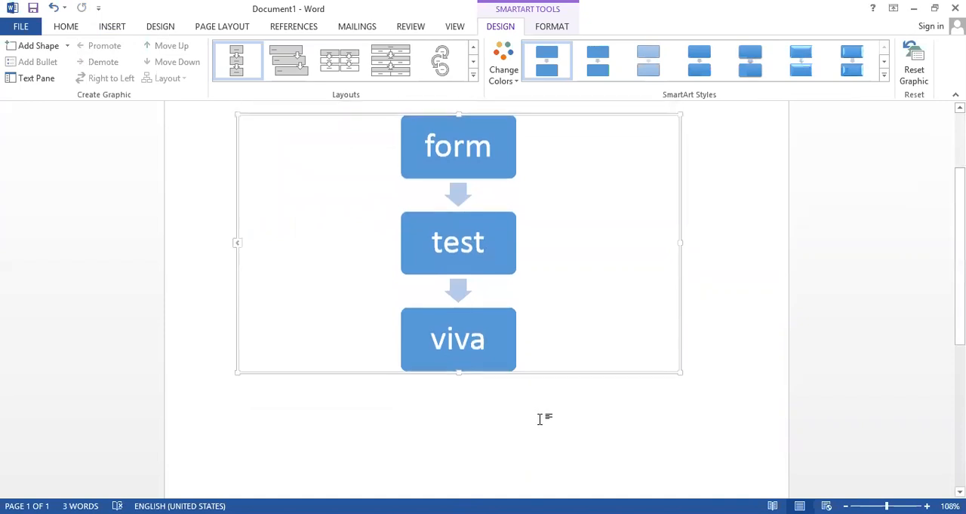
scroll(539, 420, up, 3)
scroll(539, 423, down, 1)
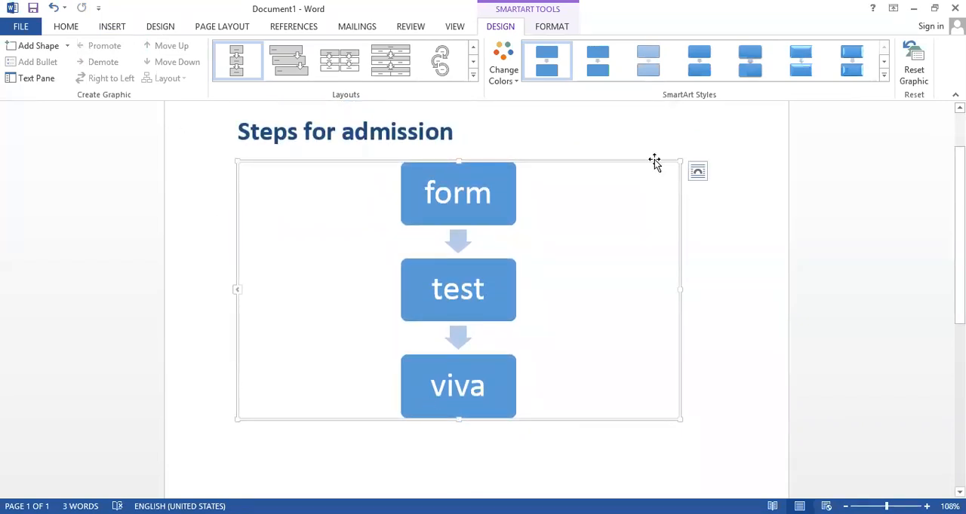
key(Delete)
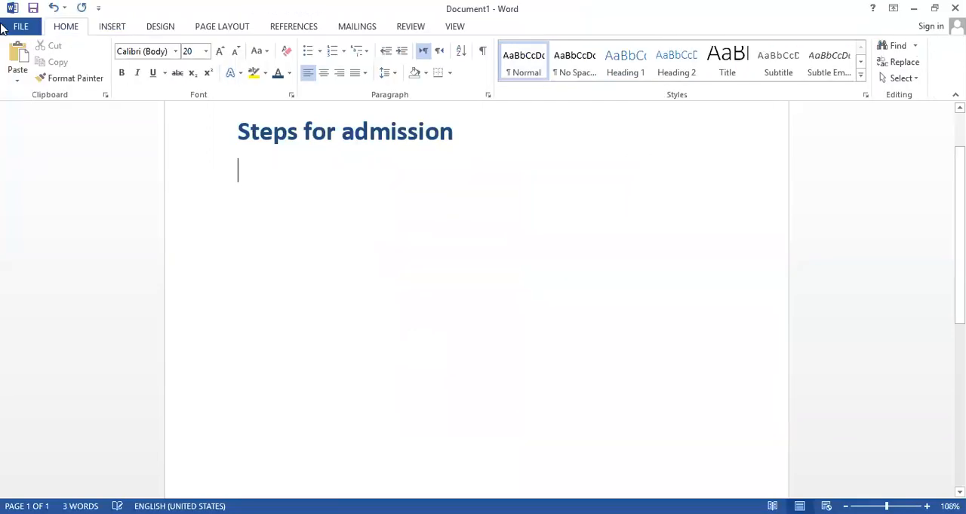
Insert a Basic Cycle SmartArt graphic from the Cycle category below the heading
click(109, 29)
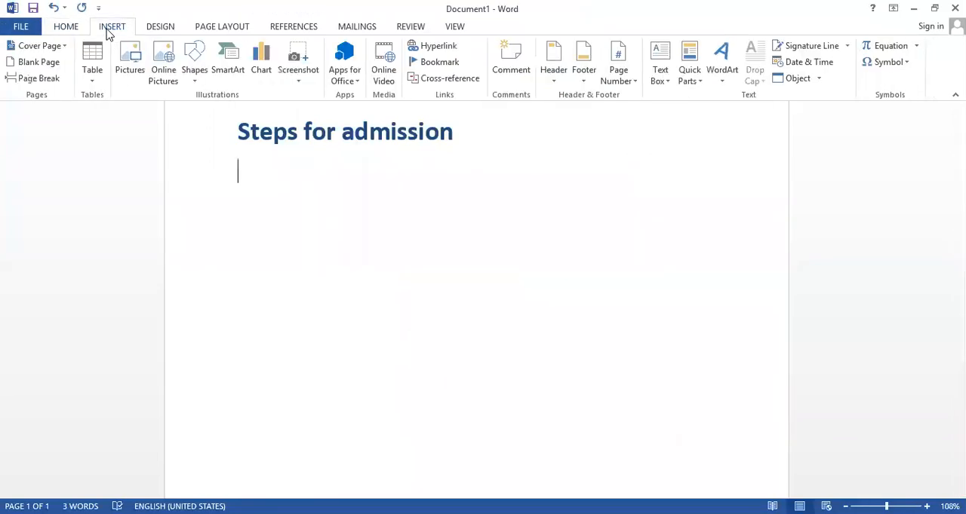
click(228, 62)
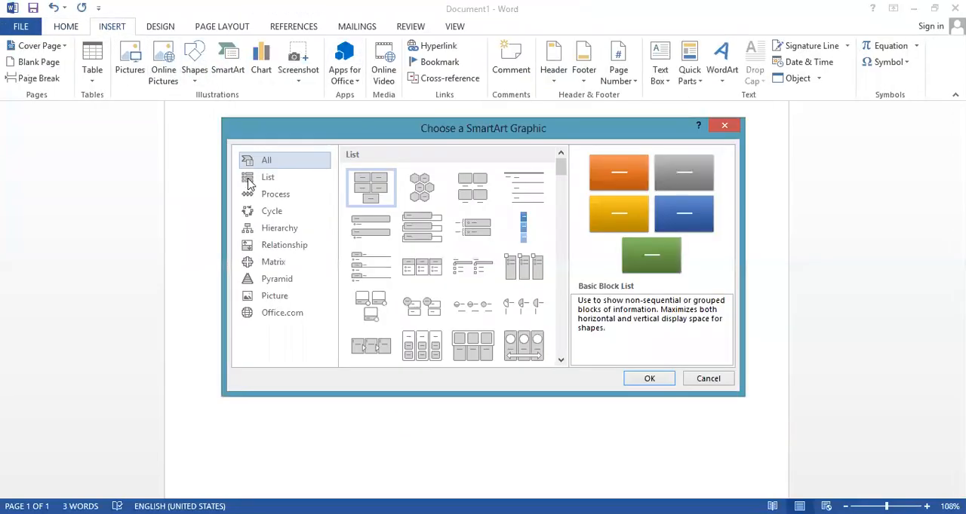
click(273, 212)
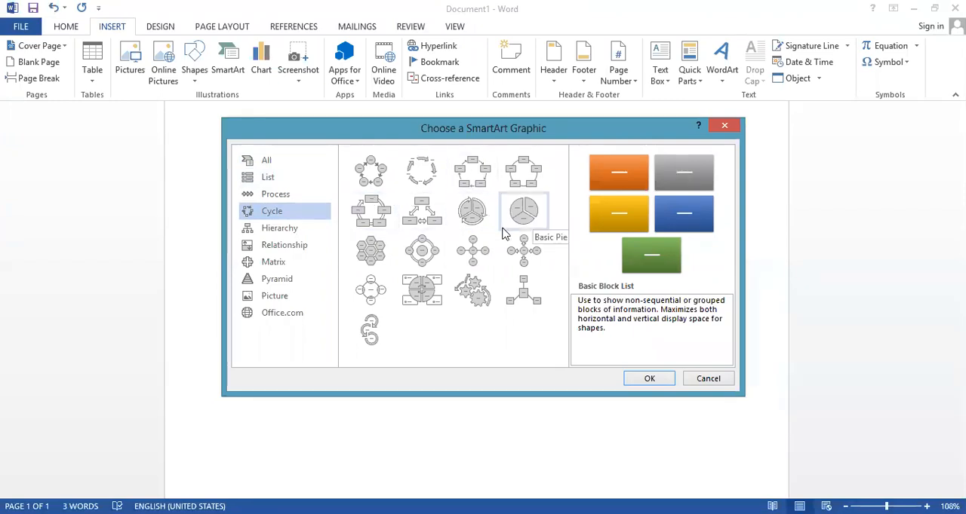
click(361, 167)
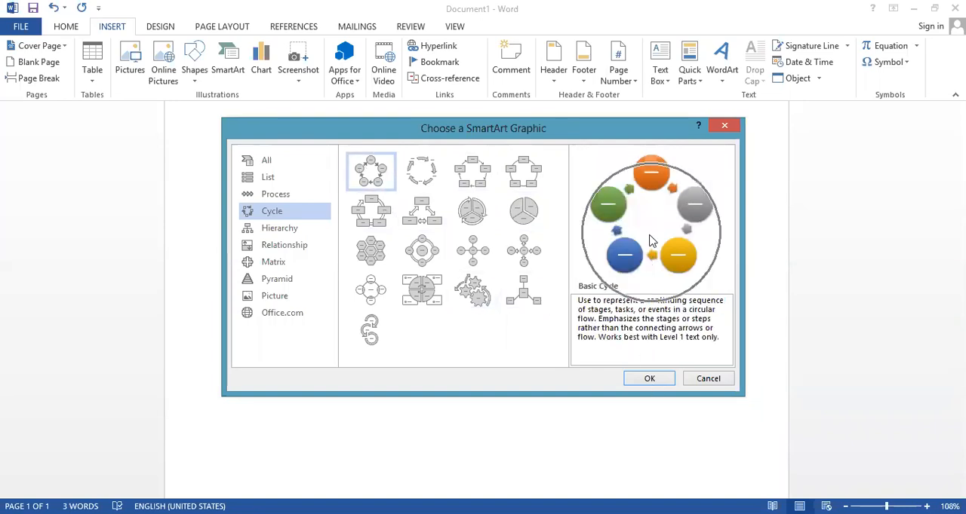
click(650, 379)
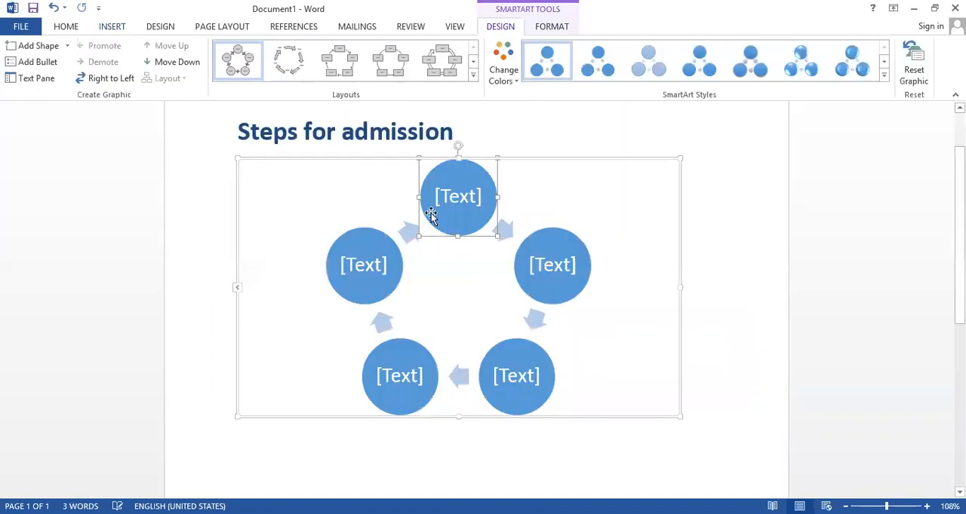
Fill the first three circles of the Basic Cycle graphic, clockwise from the top one, with "water", "heat" and "vapours"
click(462, 198)
text(water)
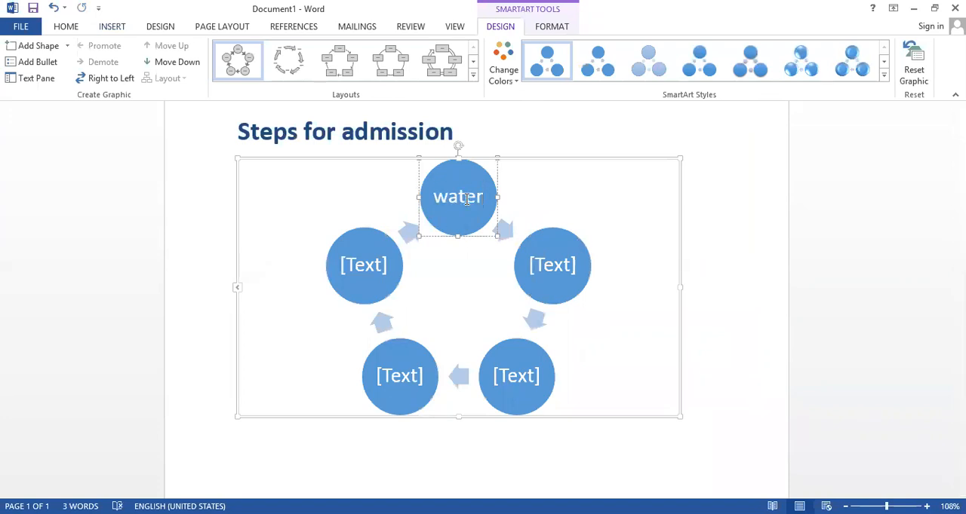
click(558, 277)
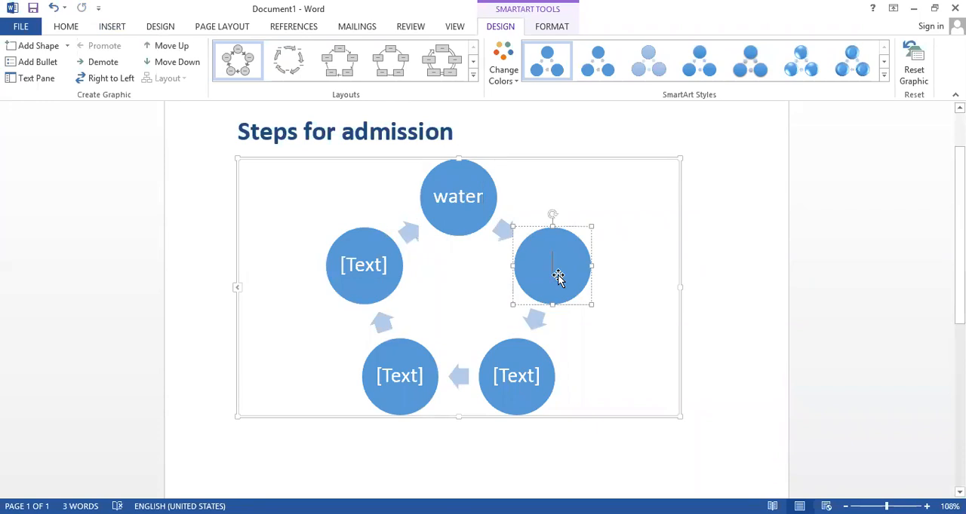
text(heat)
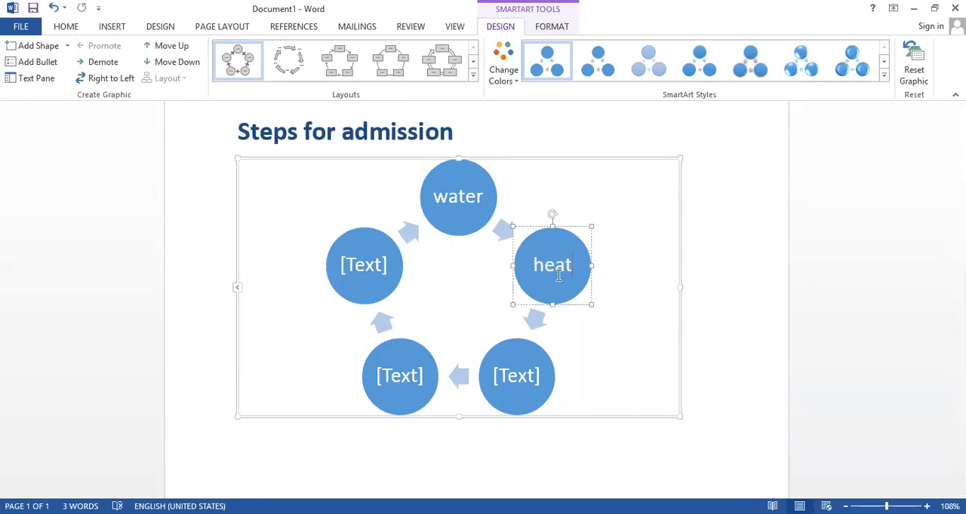
click(519, 368)
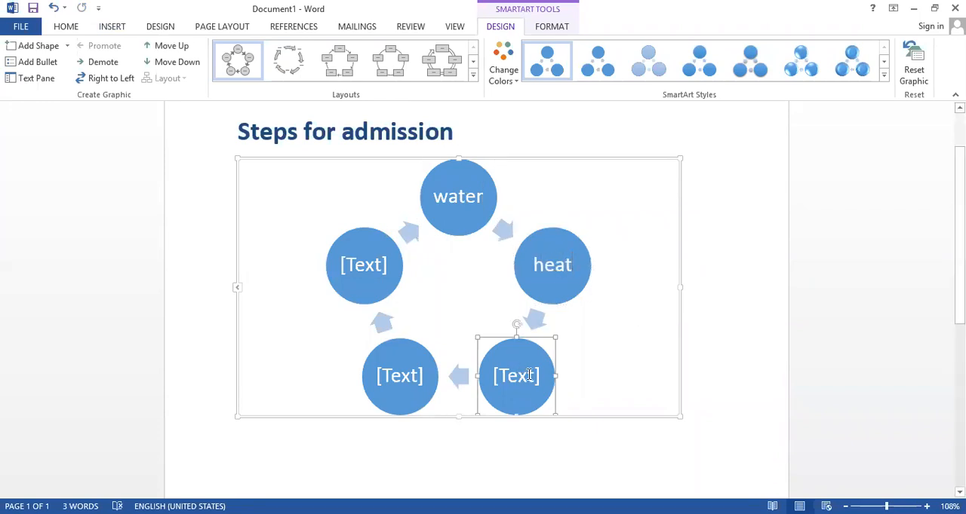
click(533, 374)
text(vapours)
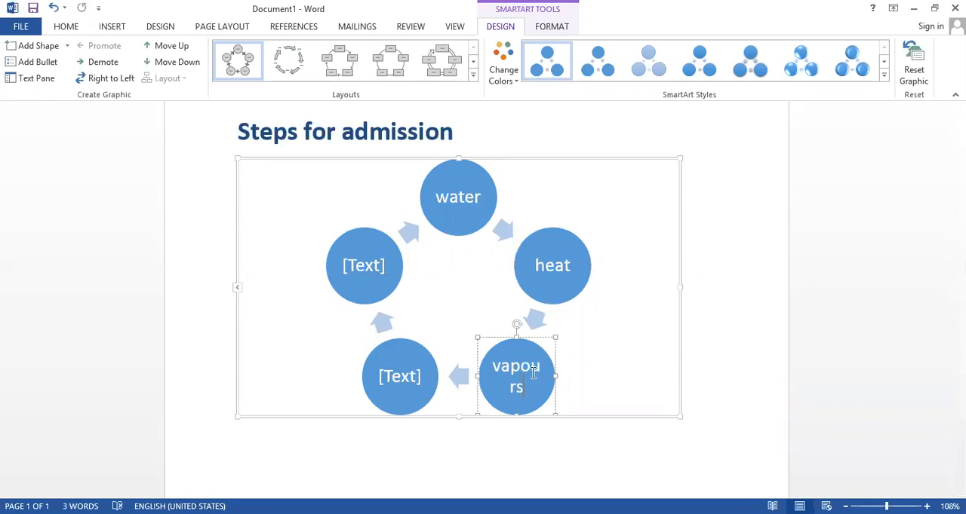
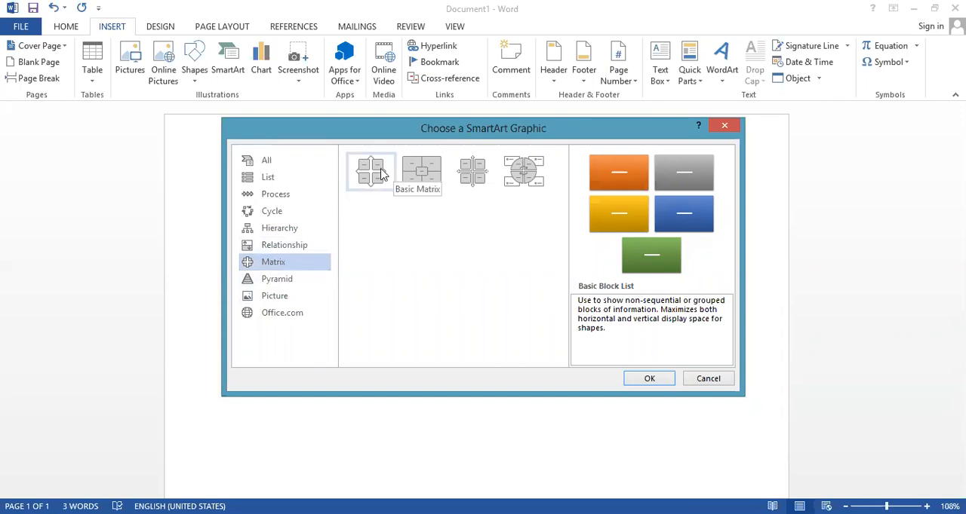
Insert a Basic Matrix SmartArt graphic from the Matrix category below the "Steps for admission" heading
click(382, 173)
click(646, 380)
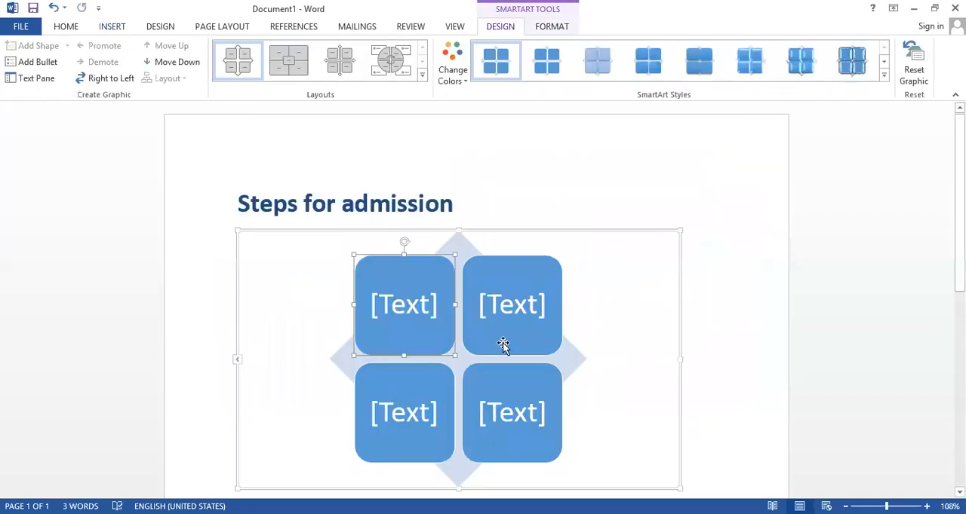
scroll(502, 345, down, 1)
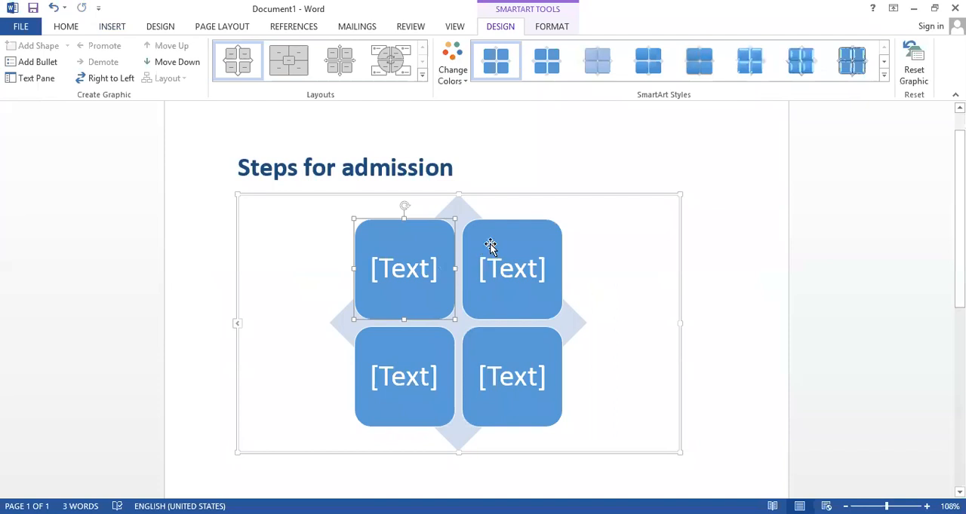
Delete the whole Basic Matrix graphic below the heading
click(523, 195)
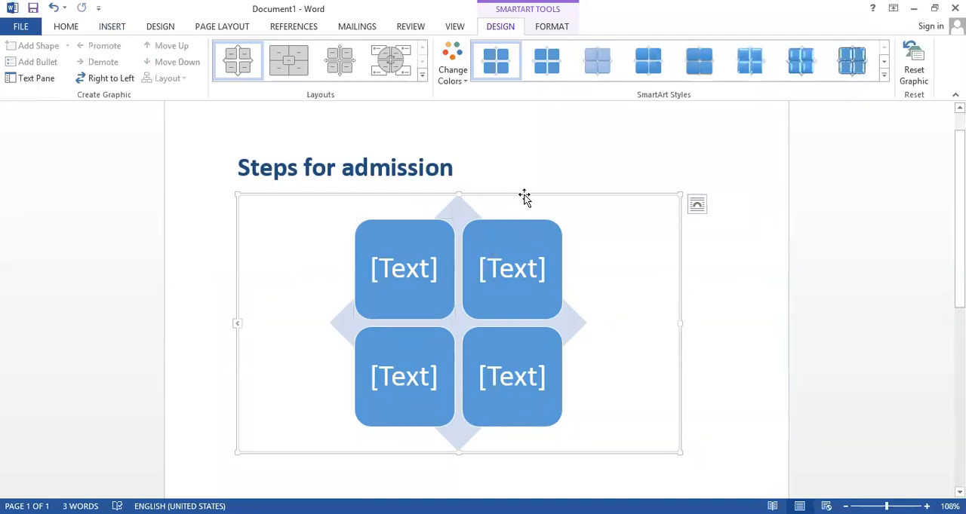
key(Delete)
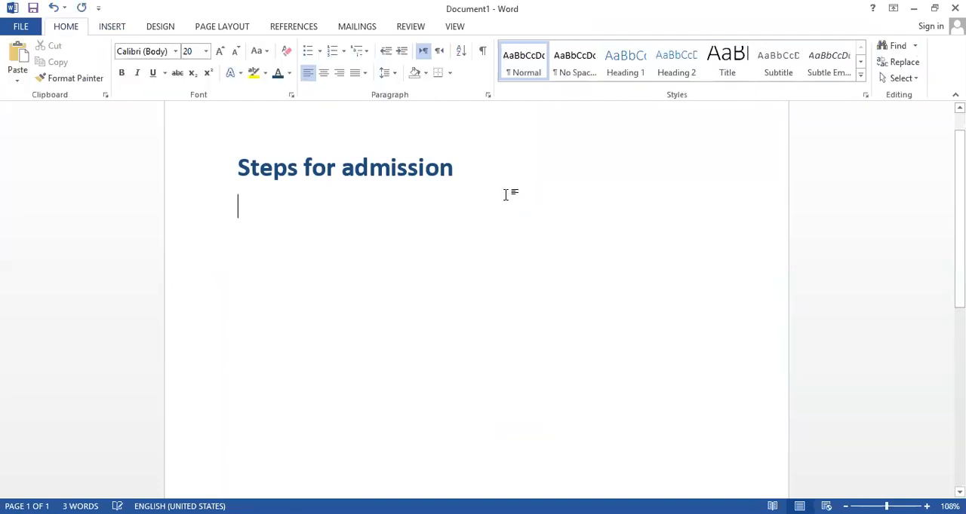
Insert an Inverted Pyramid SmartArt graphic from the Pyramid category below the heading
click(122, 28)
click(230, 72)
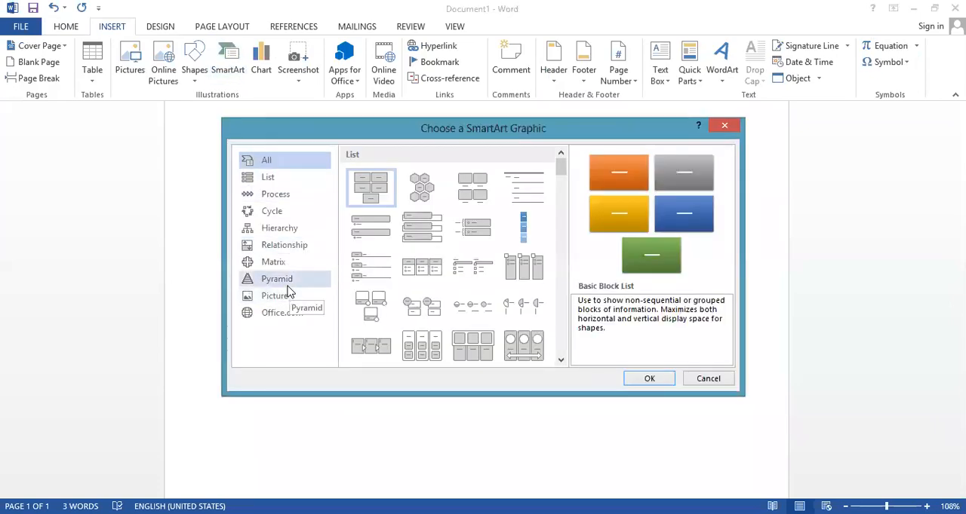
click(289, 280)
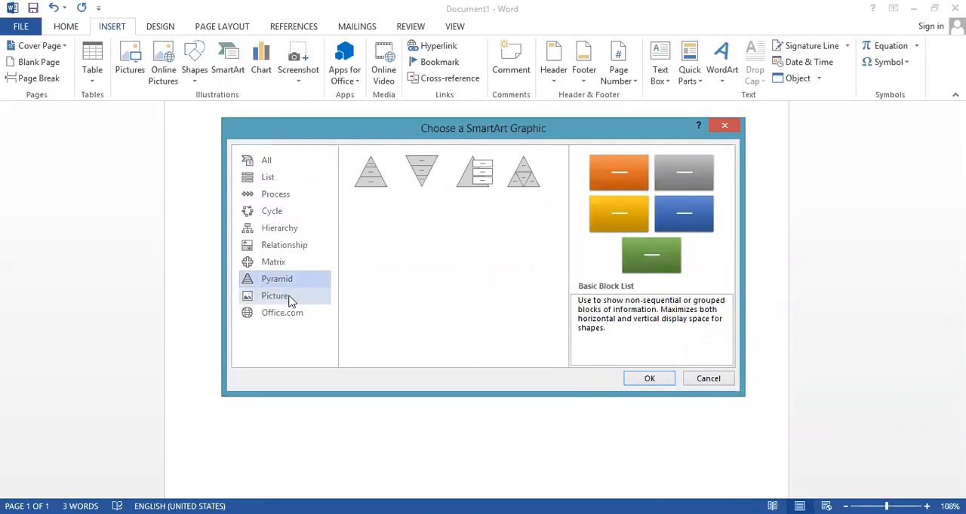
click(408, 189)
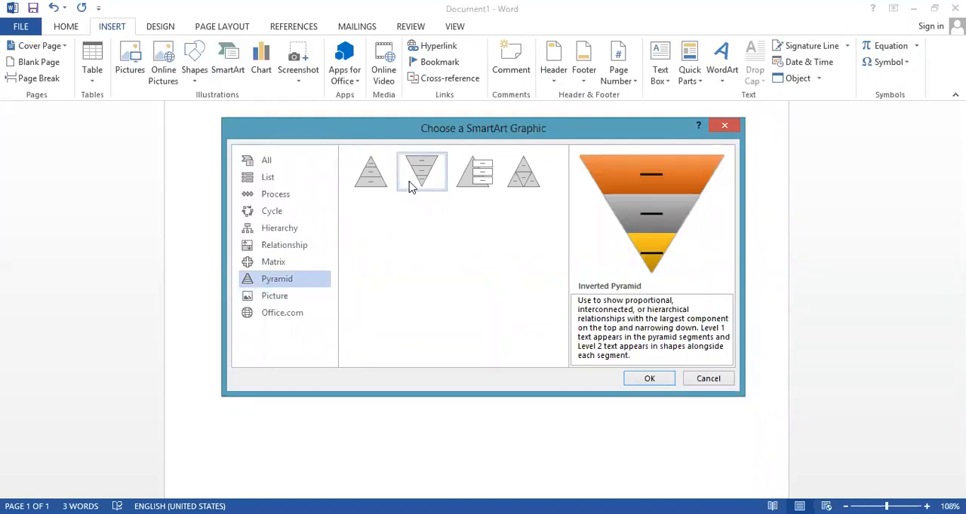
click(650, 379)
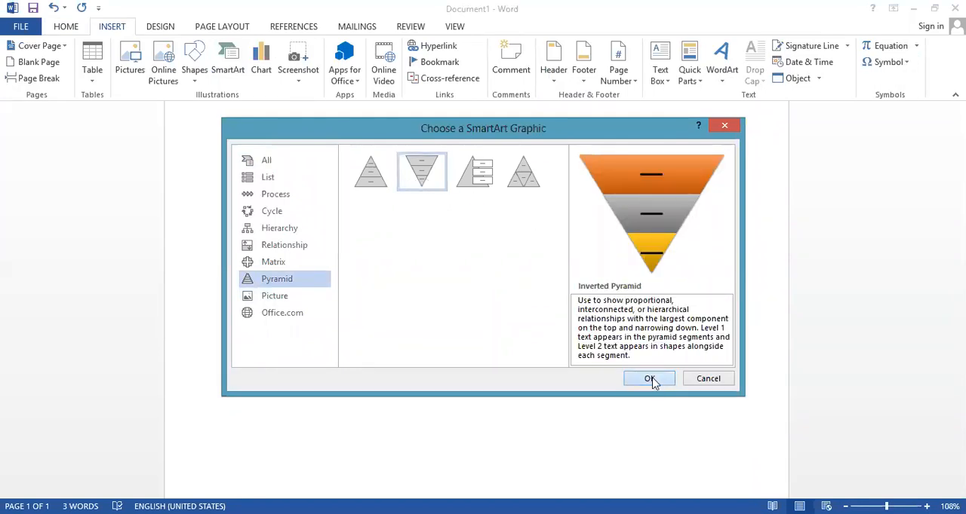
Fill the three levels of the inverted pyramid from top to bottom with "Earth", "sand" and "mud"
click(502, 249)
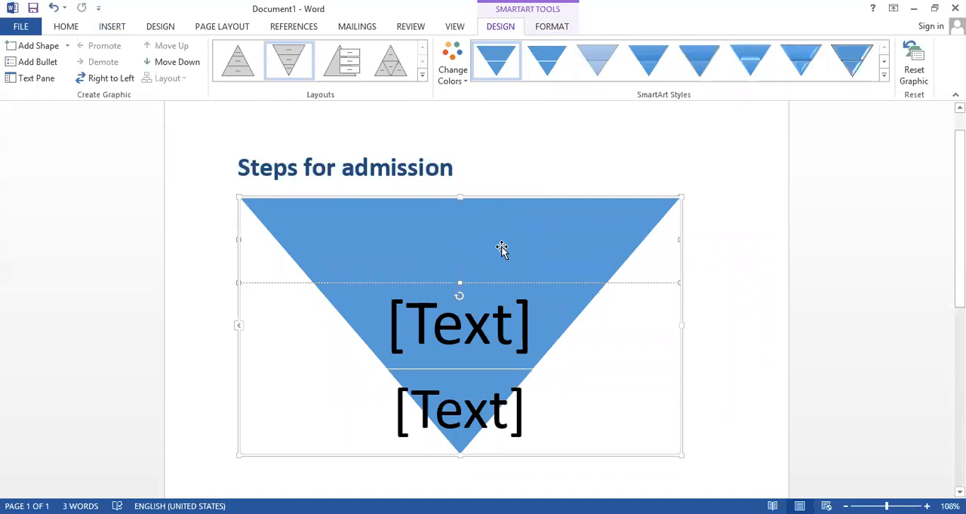
text(Earth)
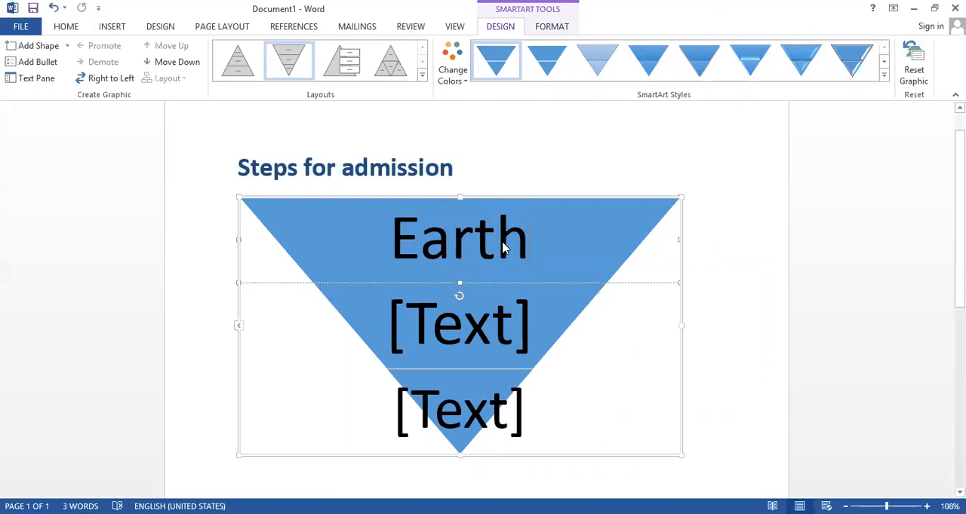
click(523, 319)
text(sand)
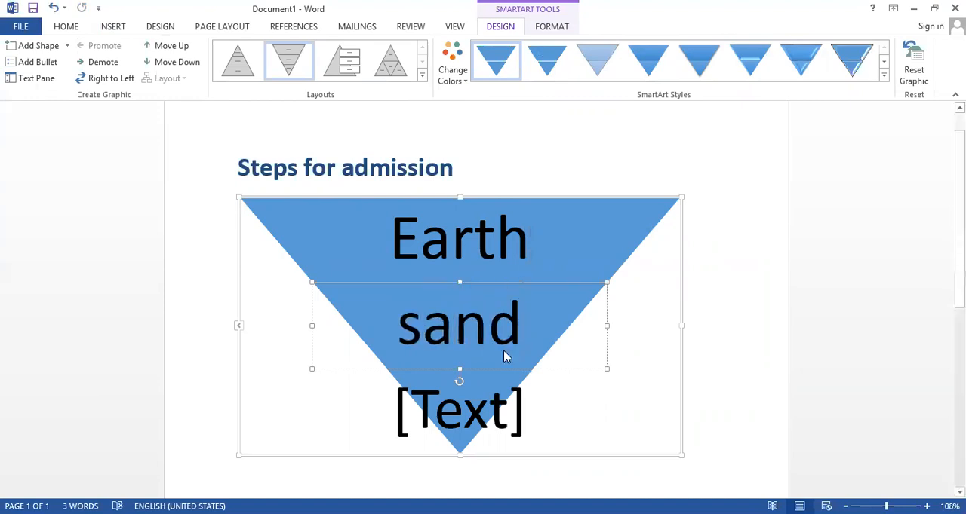
click(467, 415)
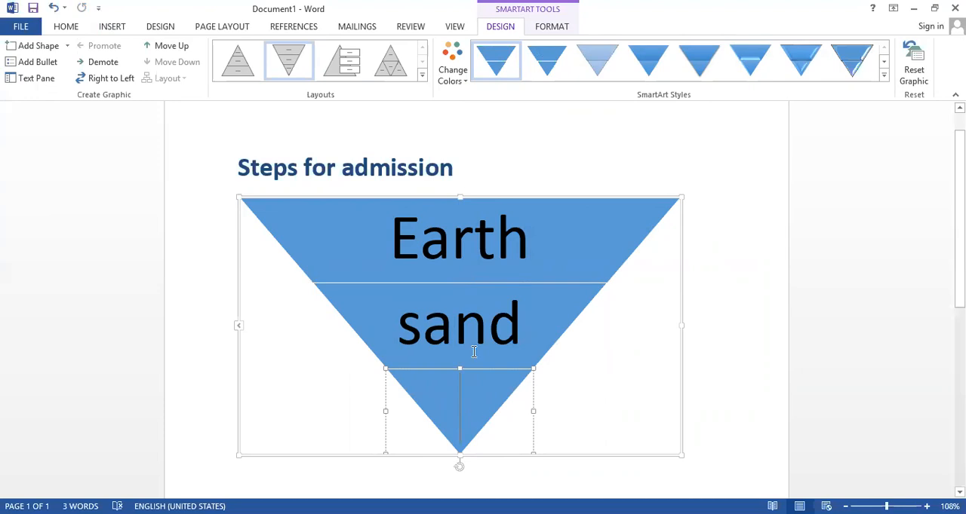
click(491, 317)
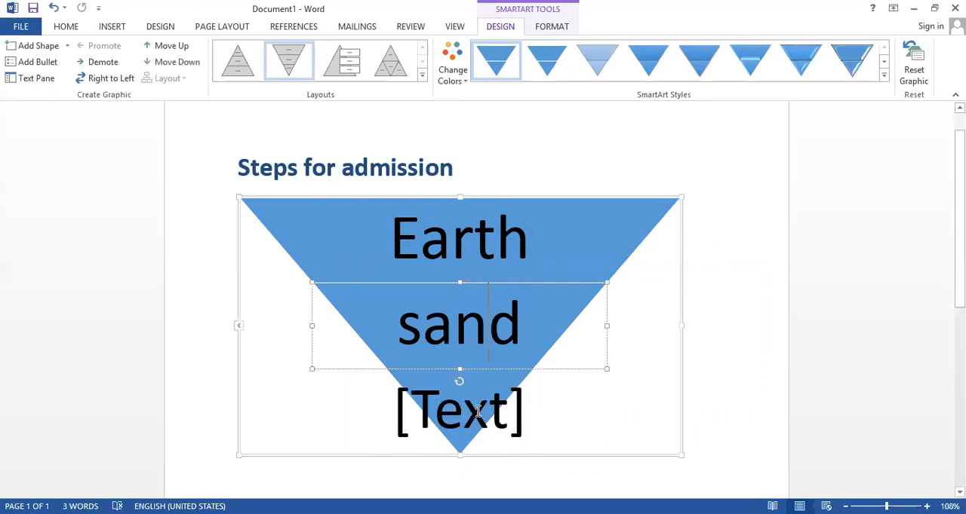
click(478, 412)
text(mud)
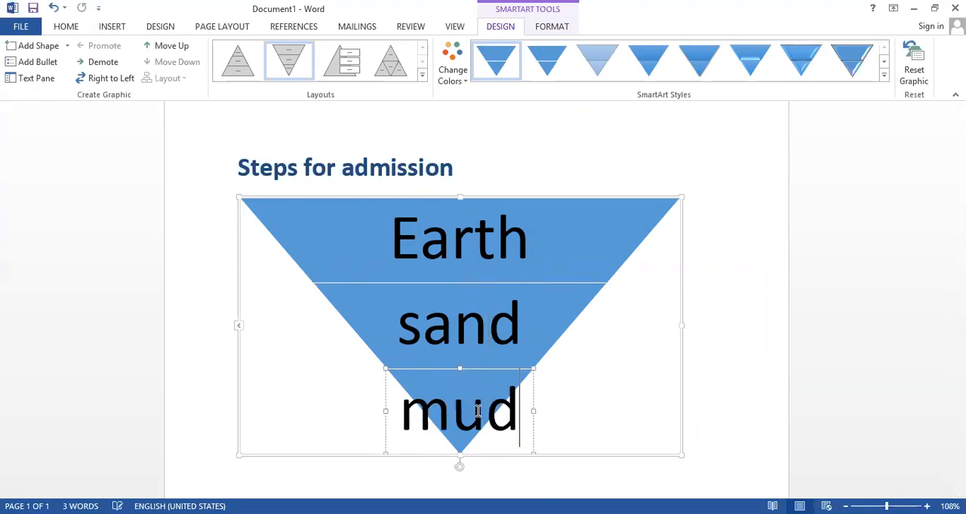
Shrink the "mud" level at the tip of the inverted pyramid
click(604, 397)
click(416, 241)
click(535, 423)
click(498, 418)
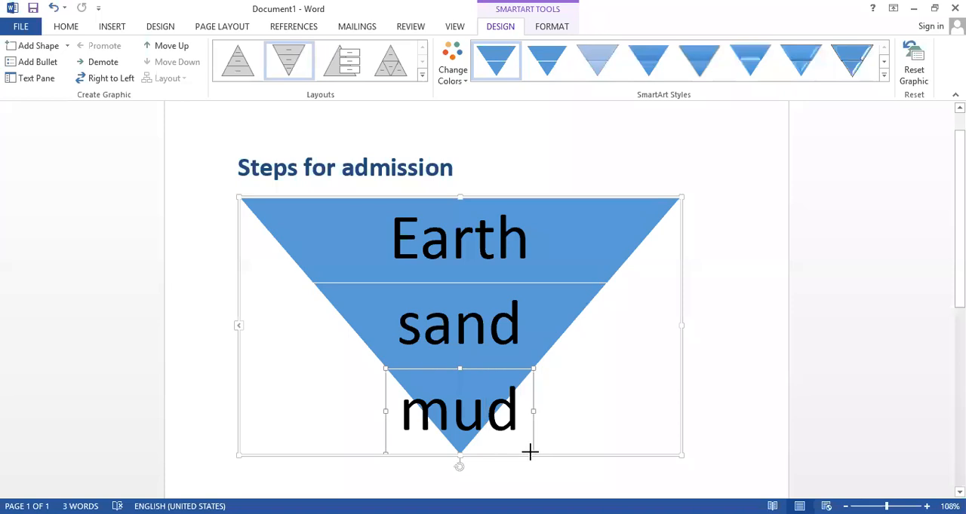
double_click(516, 421)
drag(514, 426, 514, 439)
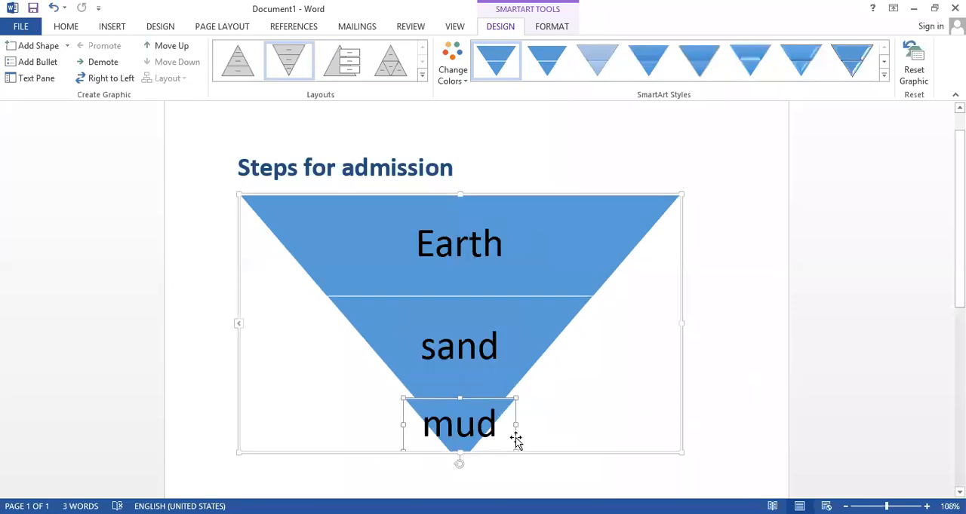
Try moving the "mud" level up over the "sand" level of the pyramid and undo the latest moves
click(488, 415)
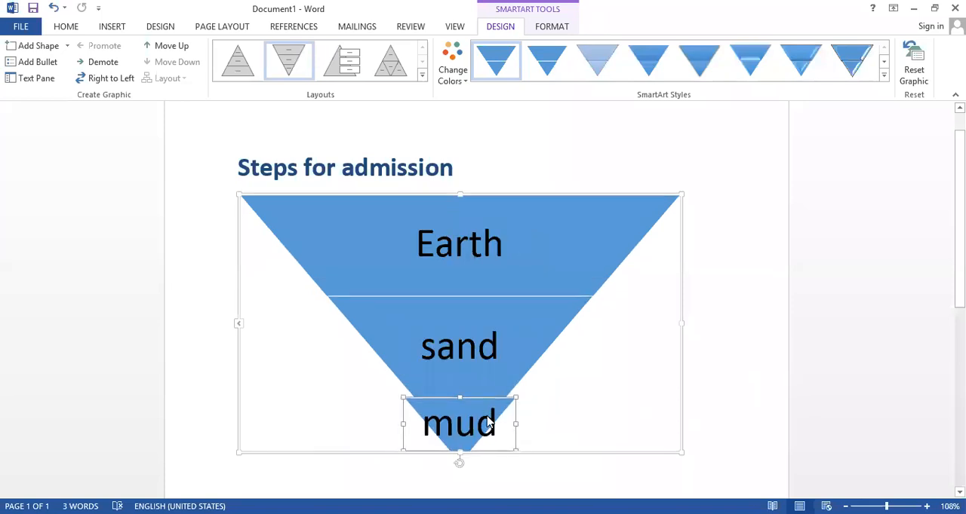
key(Up)
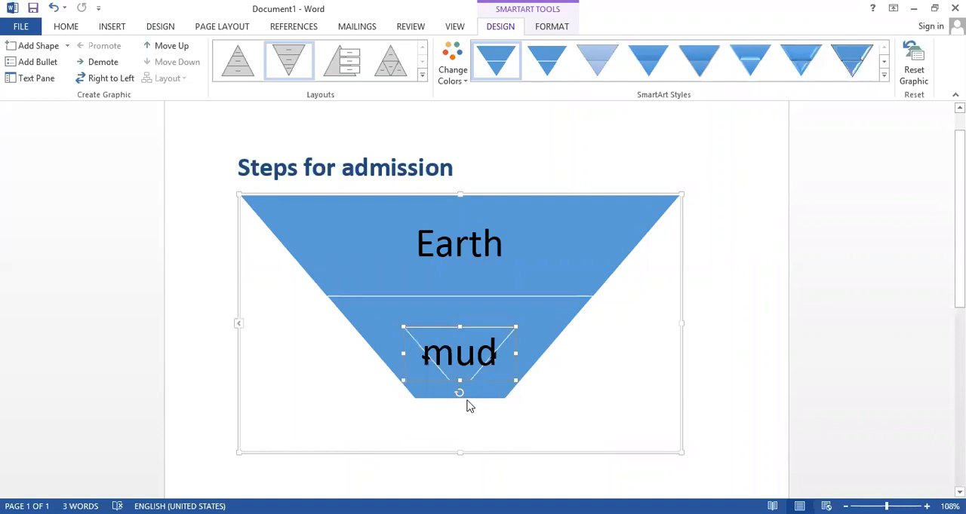
key(Down)
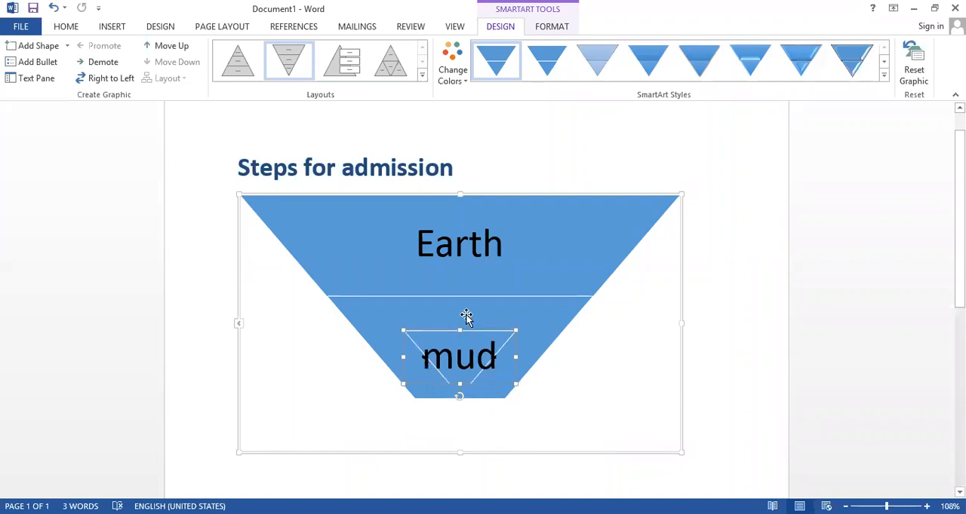
key(ctrl+z)
key(ctrl+z)
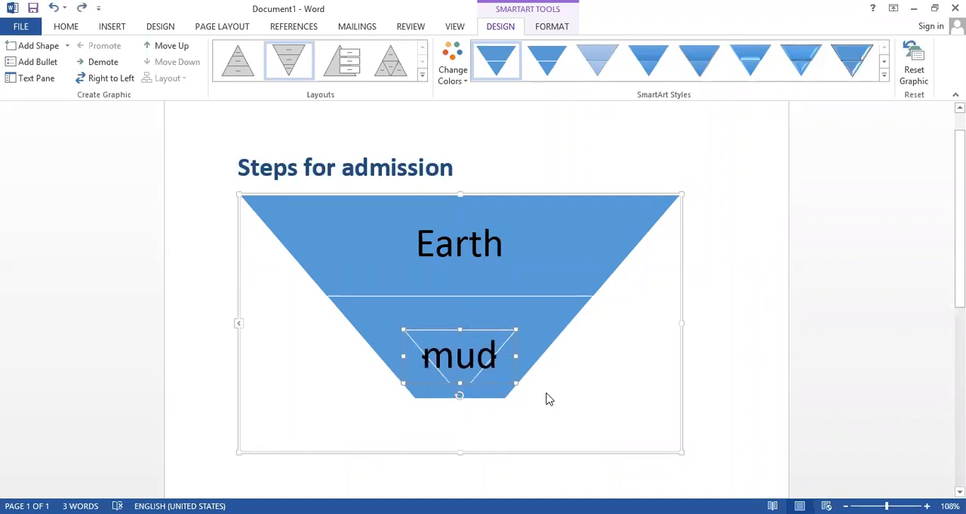
key(ctrl+z)
key(ctrl+z)
key(ctrl+z)
key(ctrl+z)
key(ctrl+z)
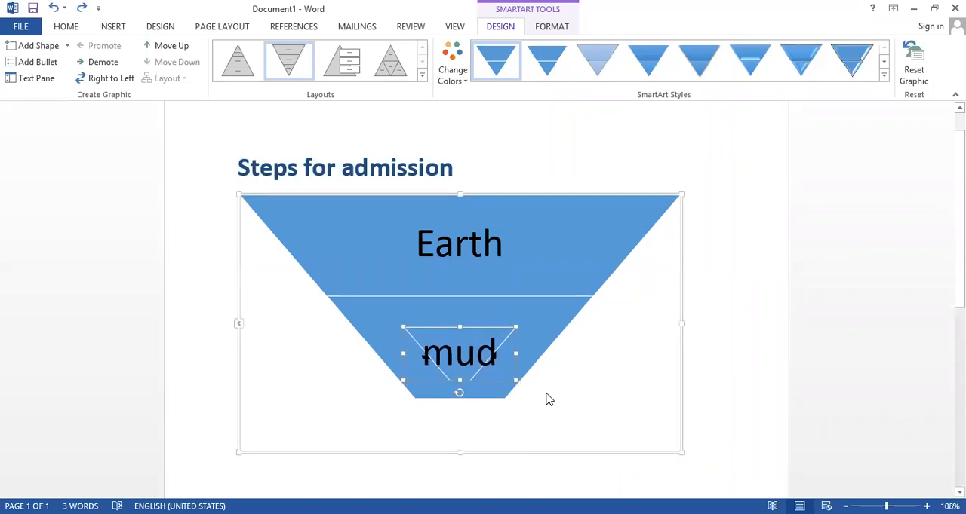
Delete the whole inverted pyramid graphic below the heading
click(583, 195)
key(Delete)
click(111, 26)
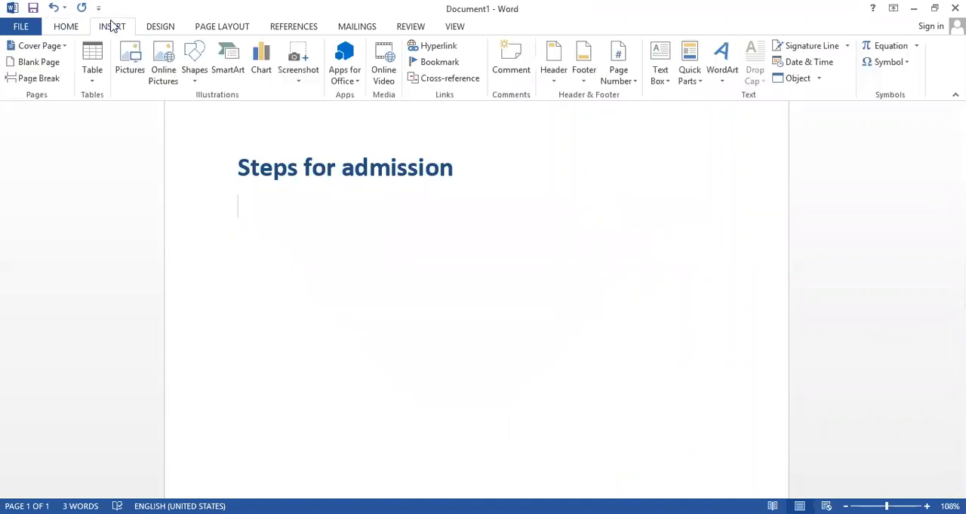
click(226, 75)
click(302, 278)
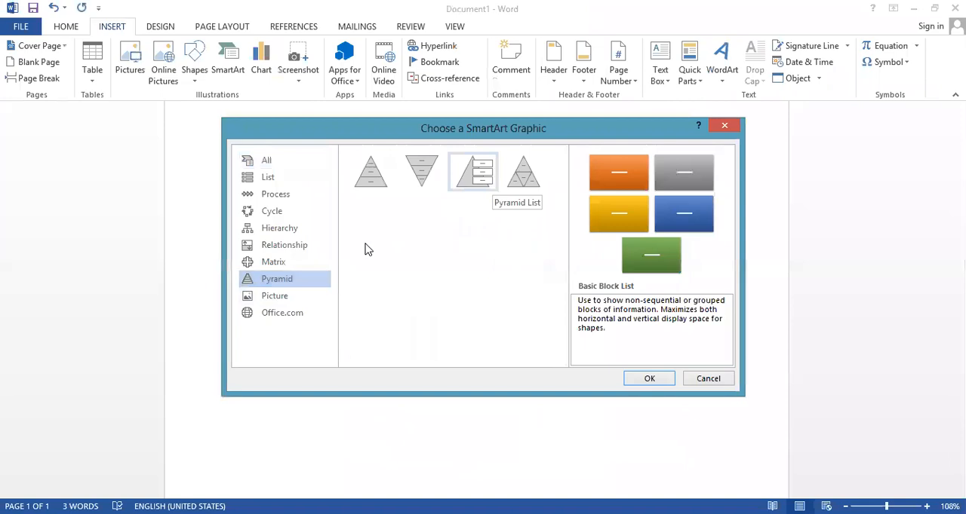
click(276, 296)
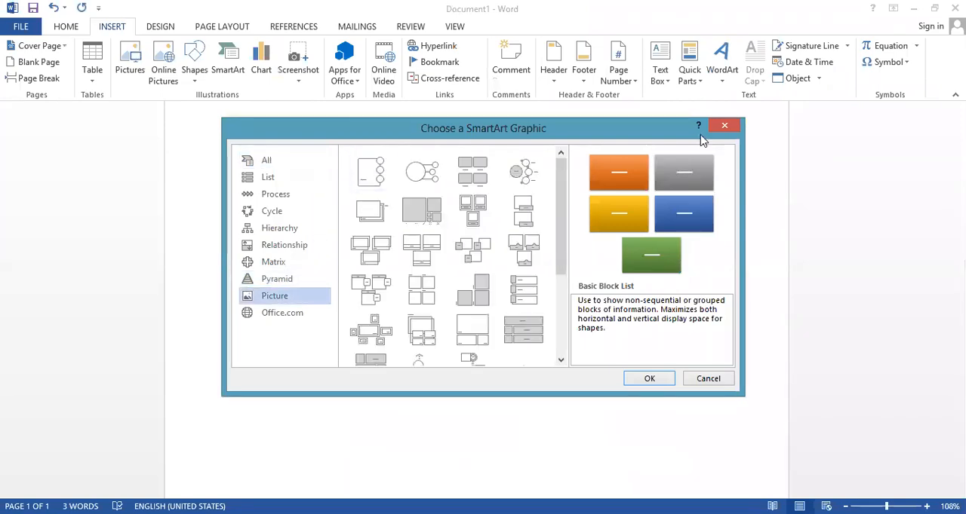
click(730, 127)
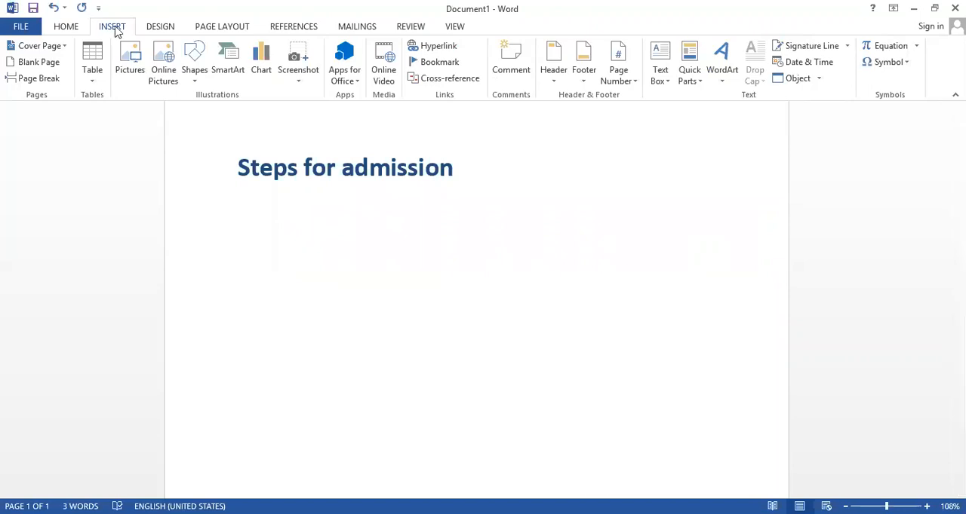
Insert the "barcode" picture from the Desktop folder below the "Steps for admission" heading
click(139, 73)
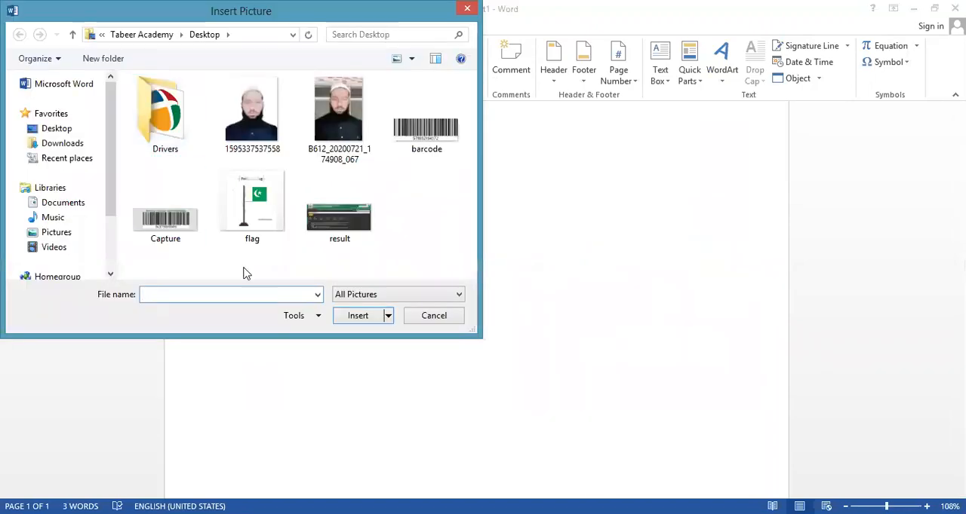
click(444, 140)
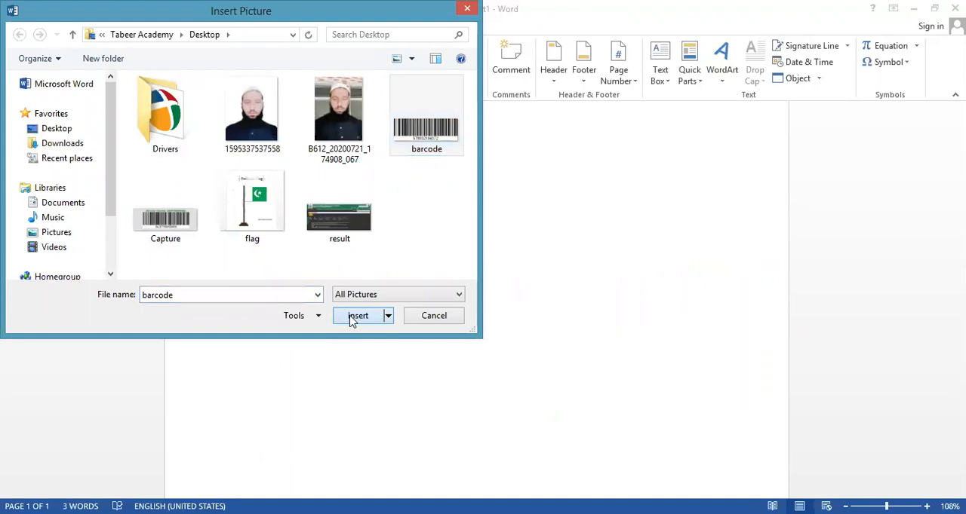
click(351, 317)
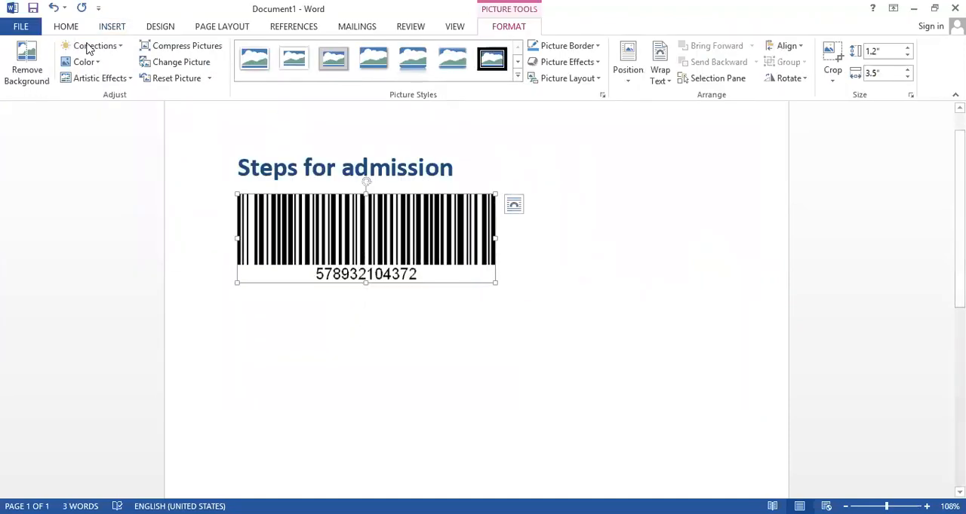
drag(416, 265, 446, 323)
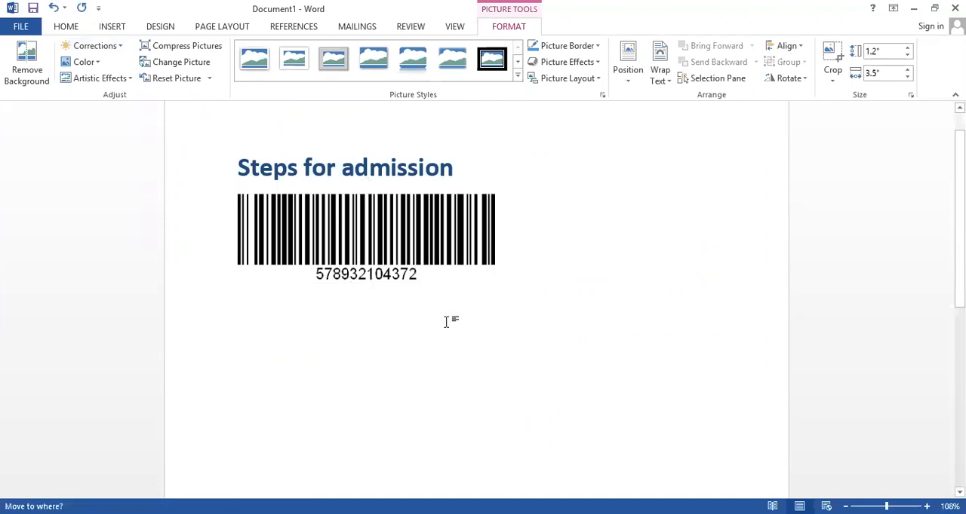
Try the barcode picture at the top centre of the page and place it at the middle centre with text wrapping
click(630, 86)
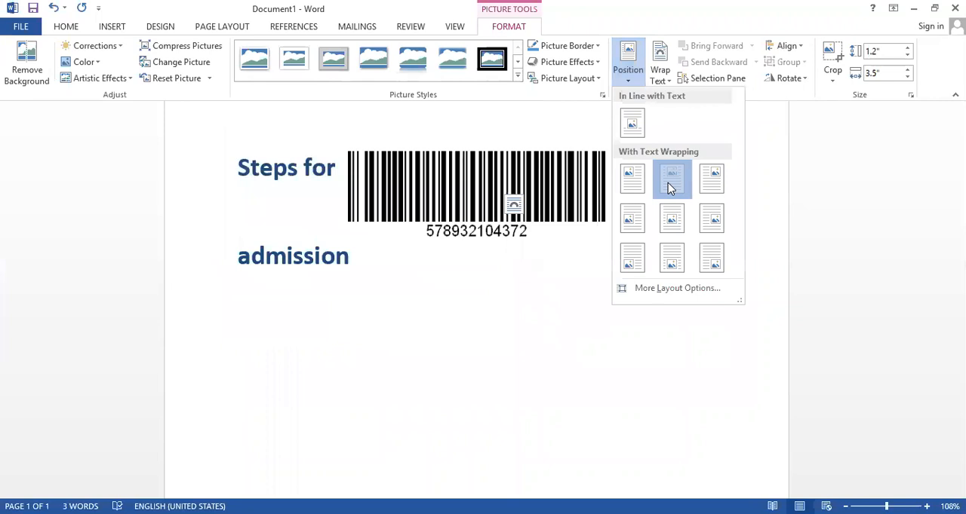
click(668, 184)
click(631, 83)
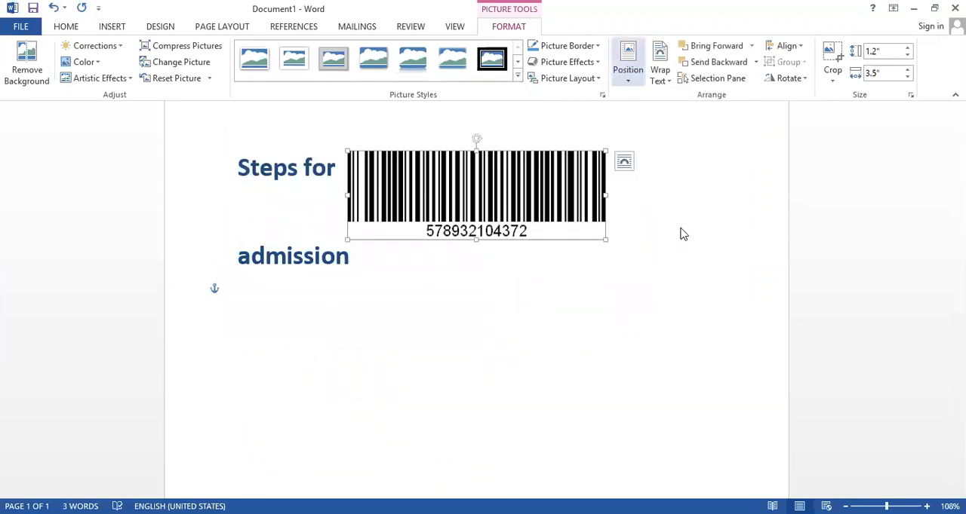
click(679, 220)
scroll(526, 415, down, 2)
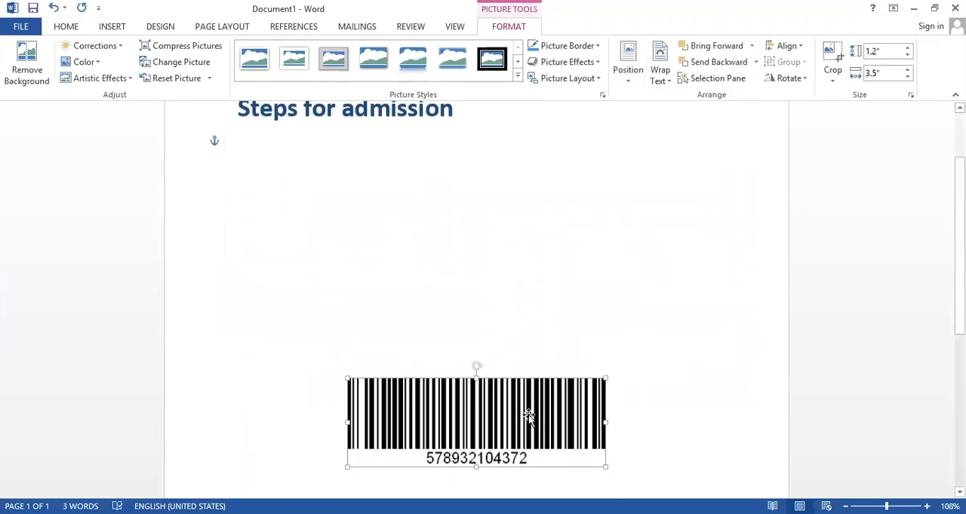
Look over the layout choices for the barcode picture and delete the picture from the page
key(ctrl)
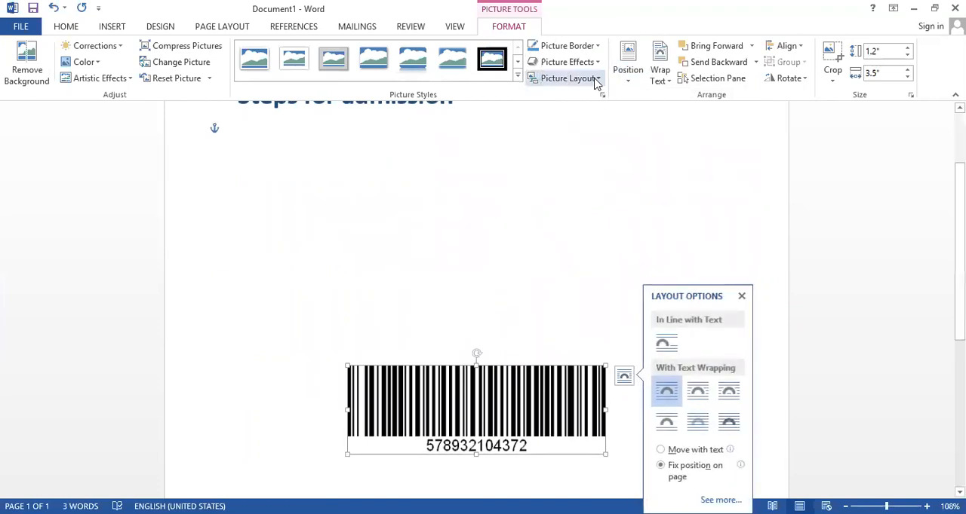
key(ctrl)
click(596, 79)
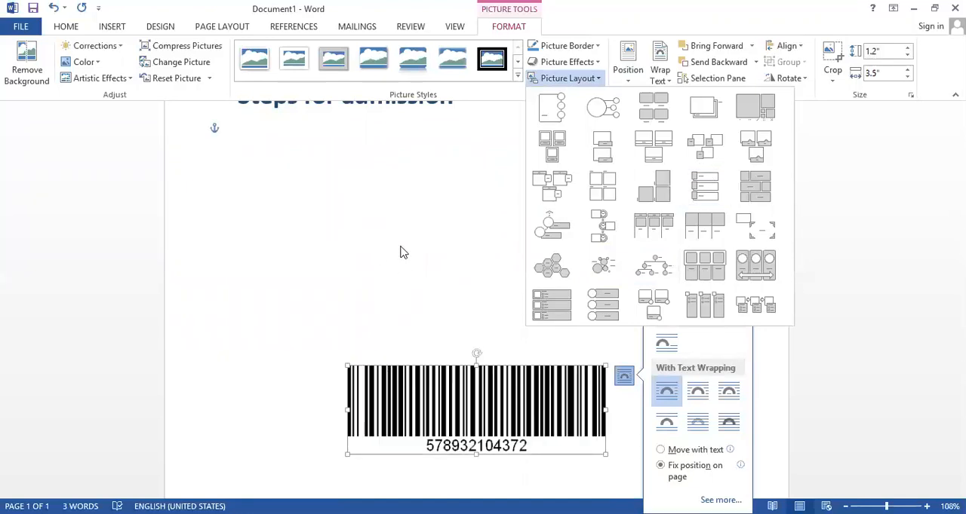
click(437, 431)
key(Delete)
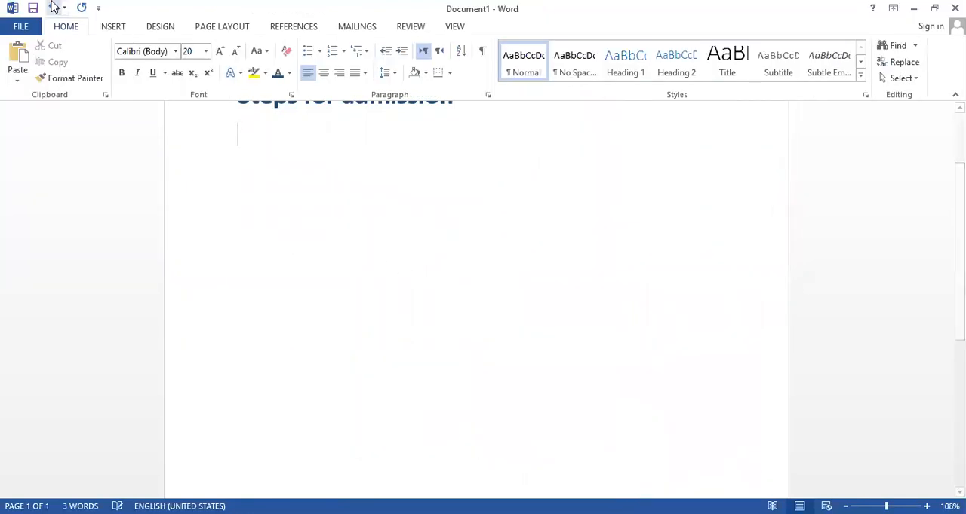
Insert a Circular Picture Callout SmartArt graphic below the "Steps for admission" heading
click(112, 29)
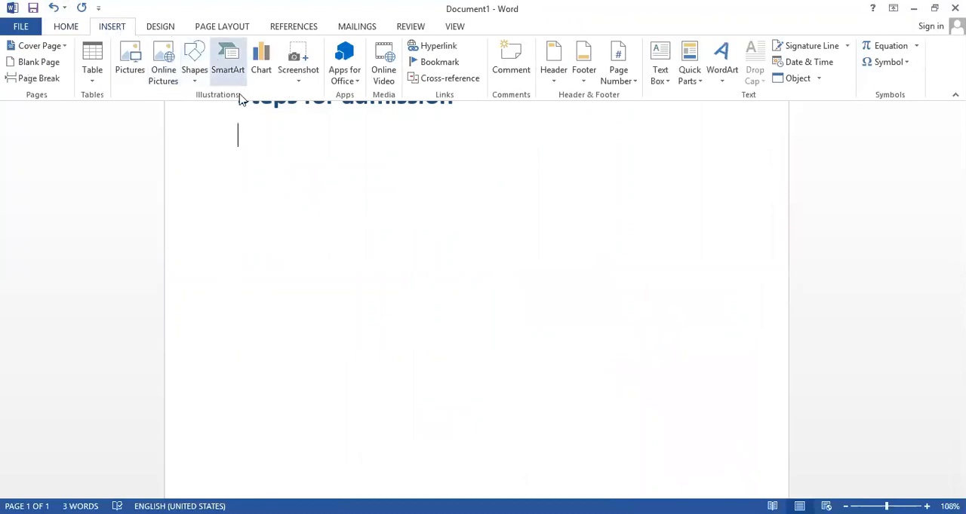
click(227, 67)
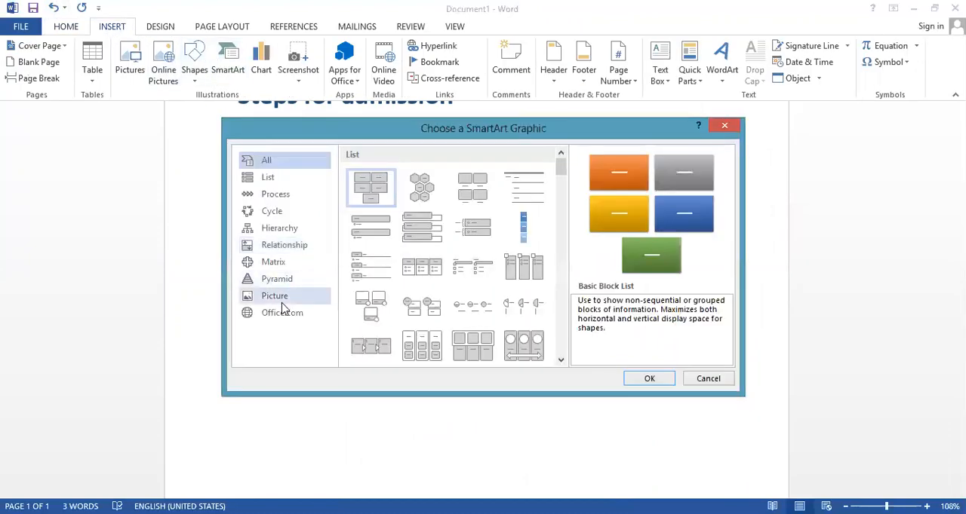
click(281, 297)
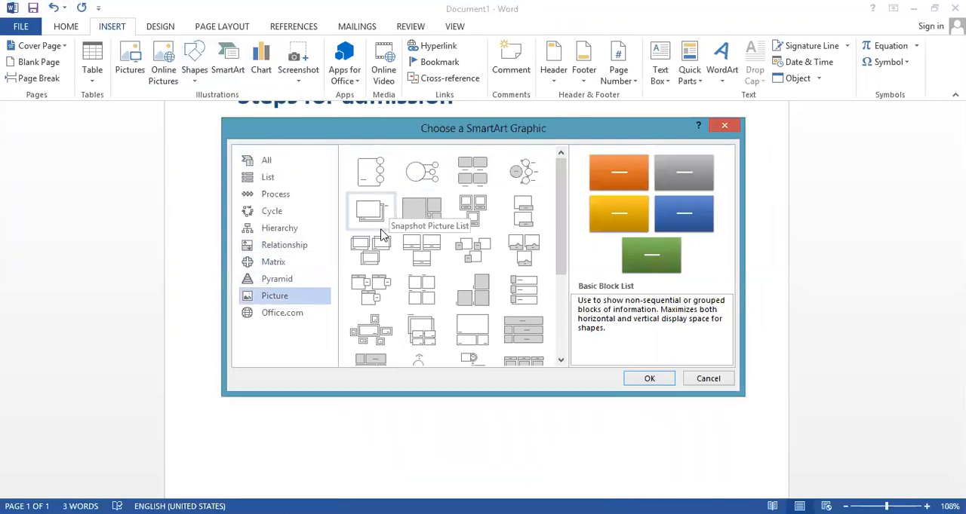
click(427, 187)
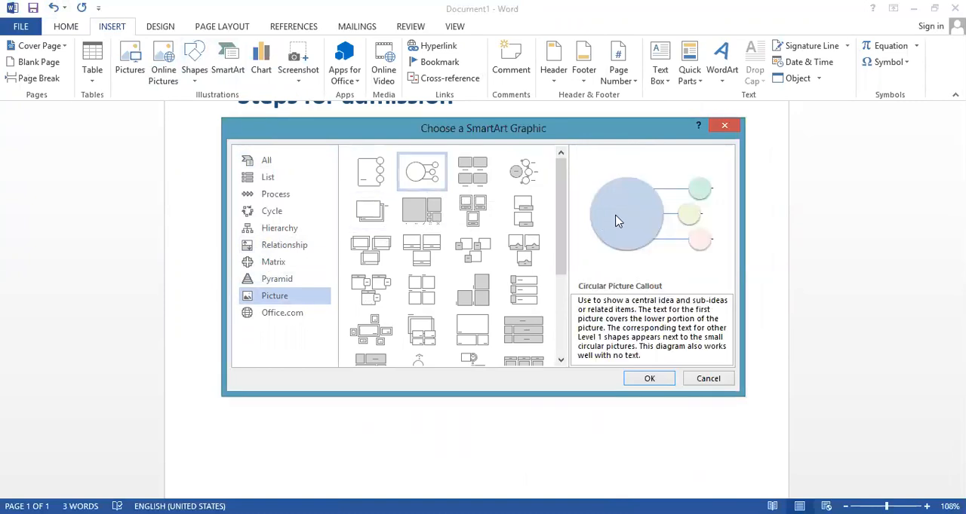
click(647, 383)
click(427, 383)
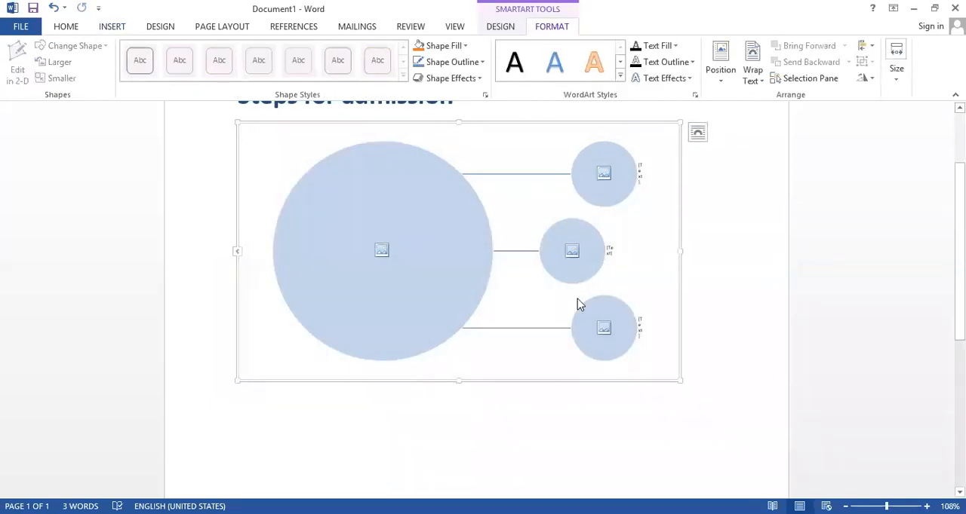
Fill the large circle of the picture callout graphic with the barcode picture from a file
click(394, 260)
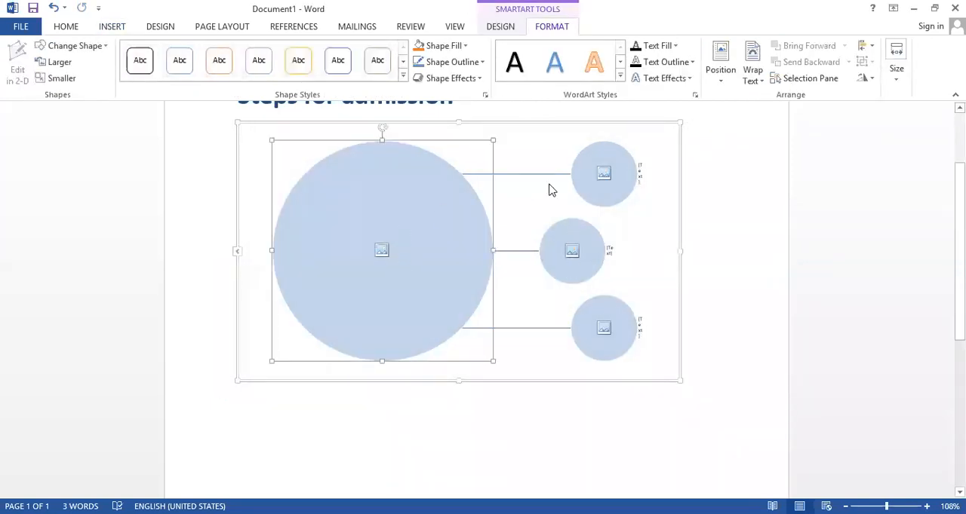
click(556, 254)
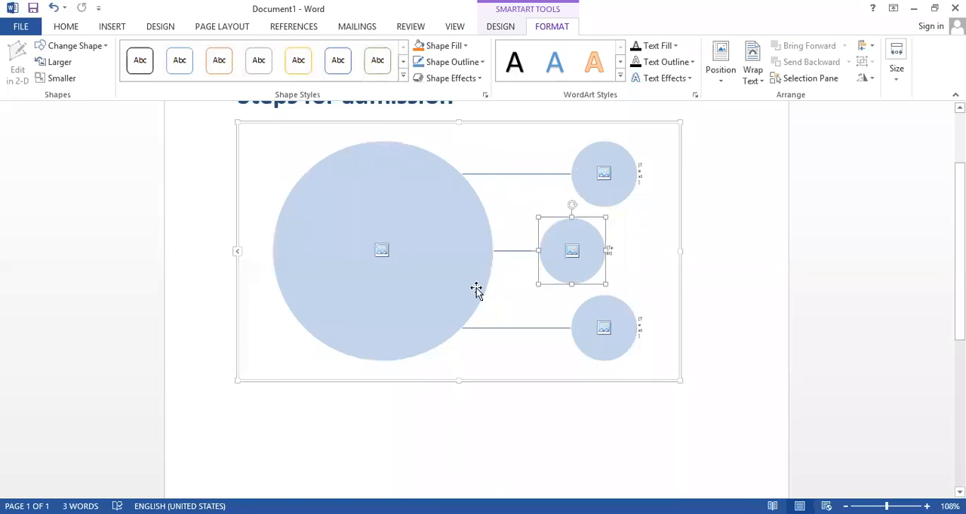
click(593, 178)
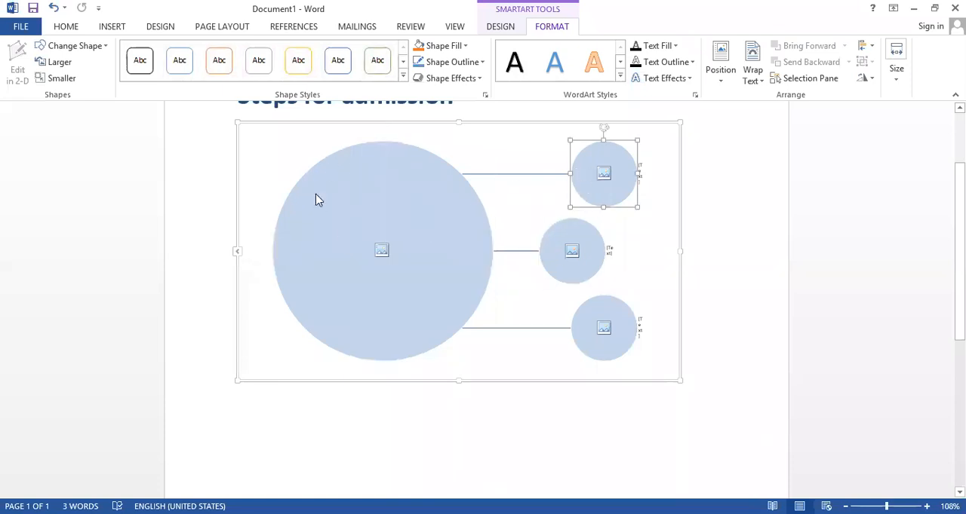
click(381, 250)
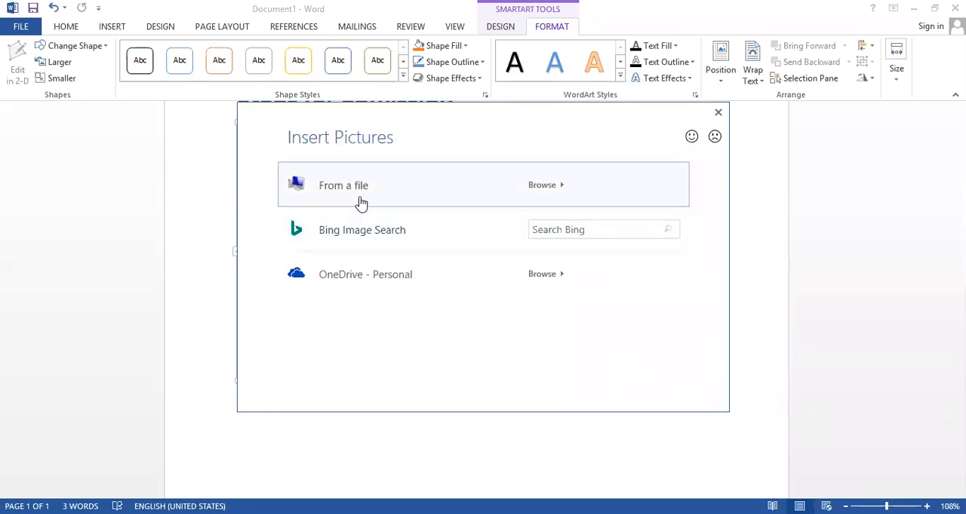
click(361, 198)
click(412, 144)
click(361, 323)
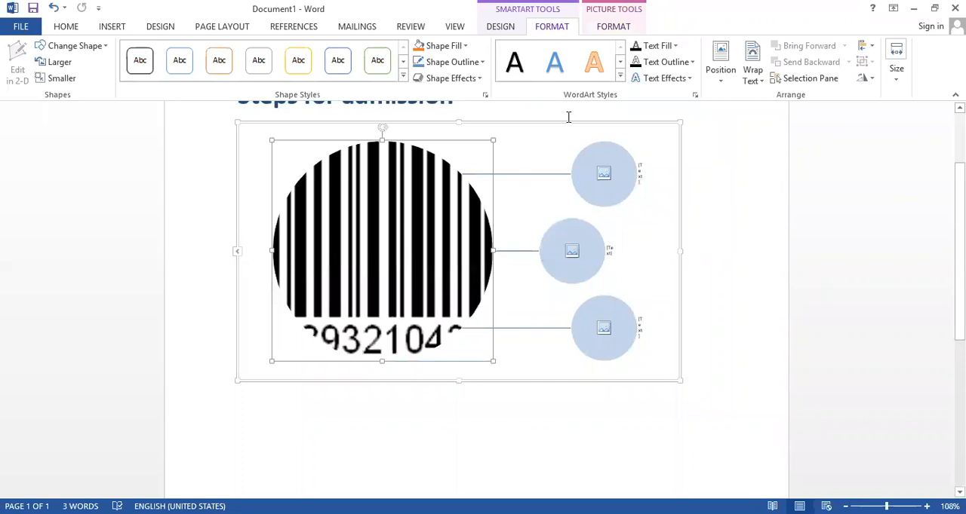
Delete the whole circular picture callout graphic below the heading
click(571, 120)
click(431, 209)
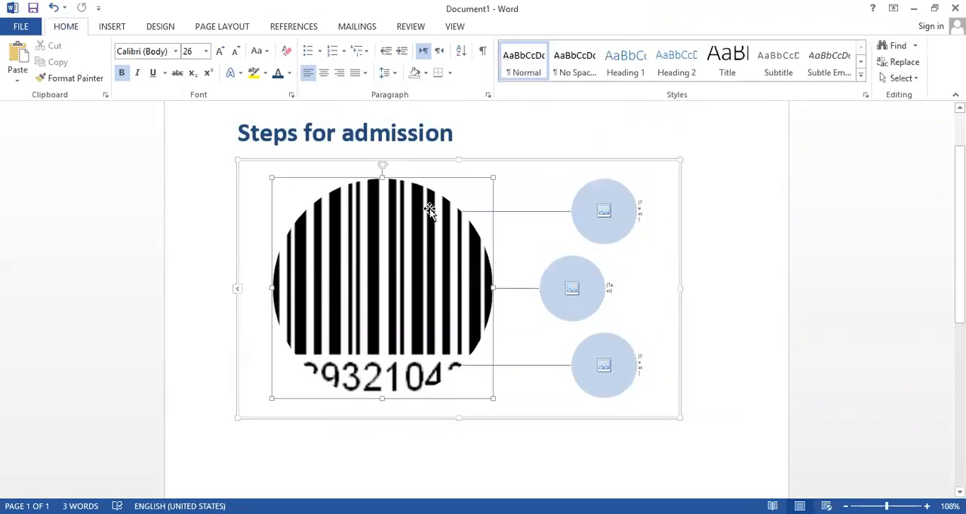
click(501, 160)
key(Delete)
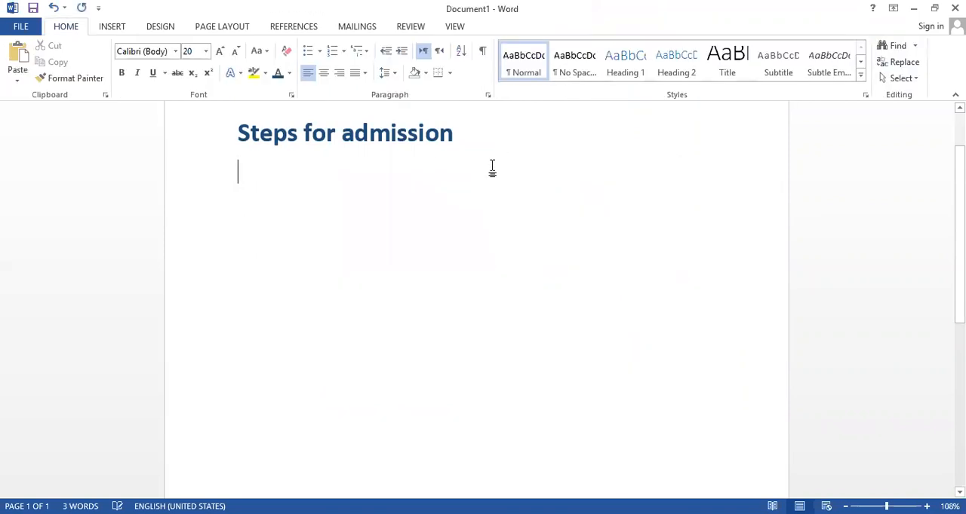
Insert the picture-type SmartArt graphic with a central text circle and three small picture circles along an arc
click(121, 28)
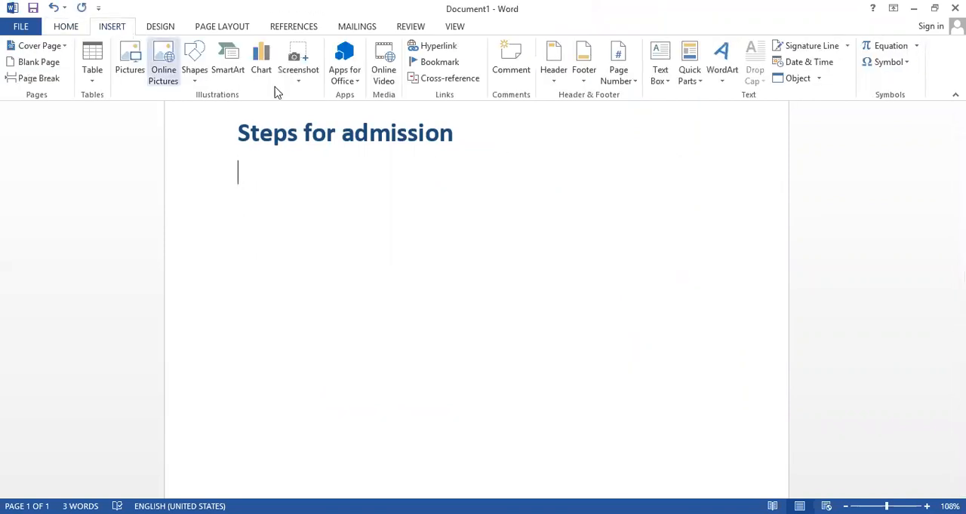
click(228, 66)
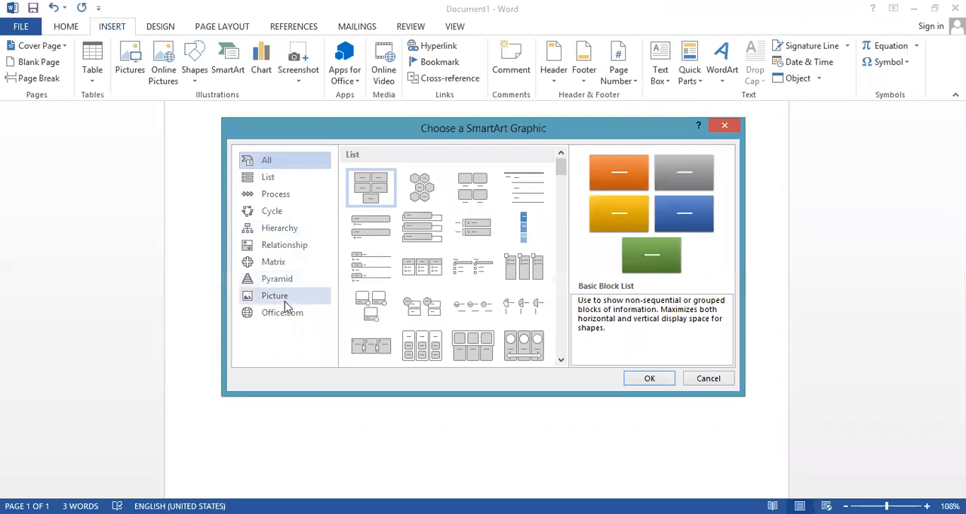
click(279, 297)
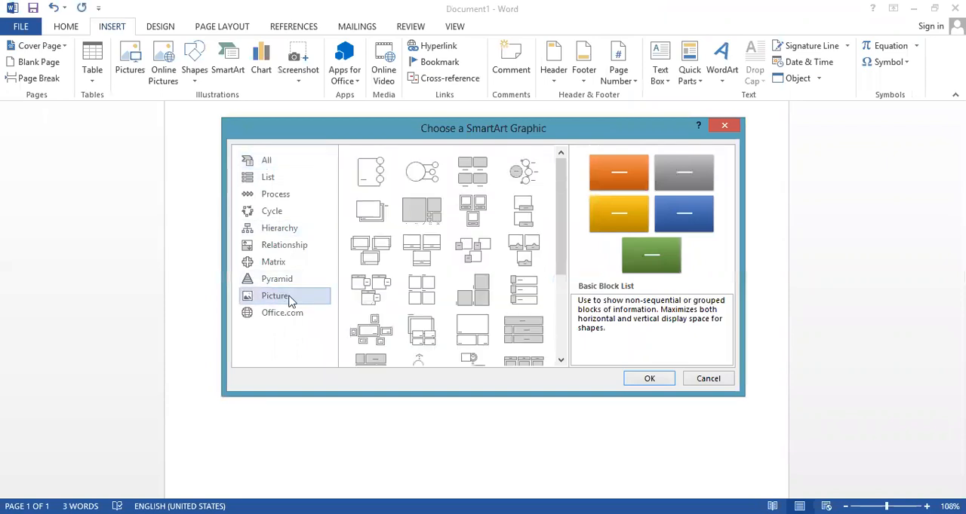
click(518, 185)
click(647, 380)
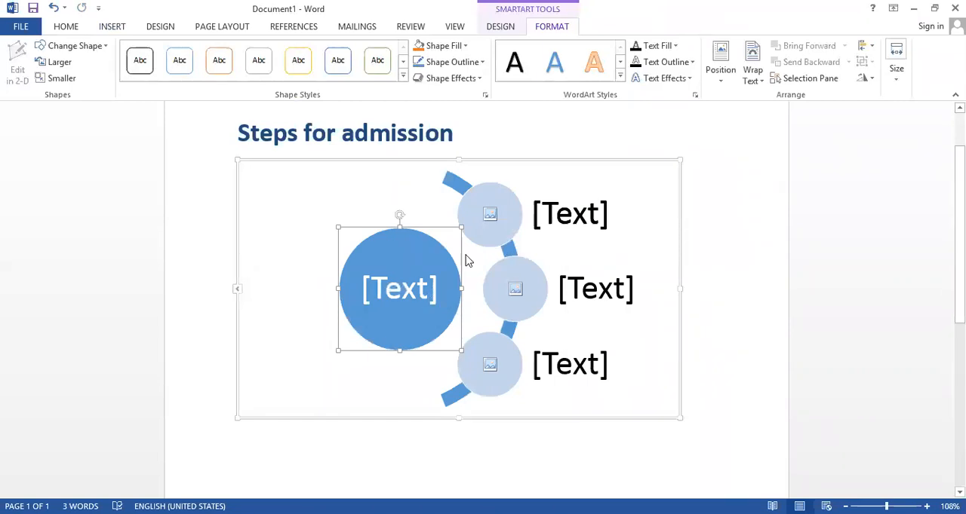
Look at the picture sources for the uppermost small circle and delete the whole graphic
click(489, 217)
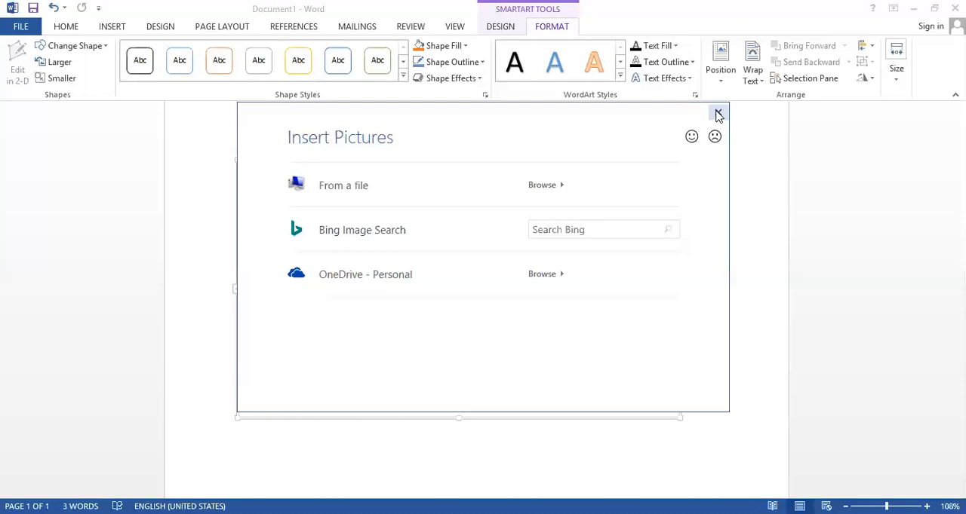
click(717, 112)
click(417, 288)
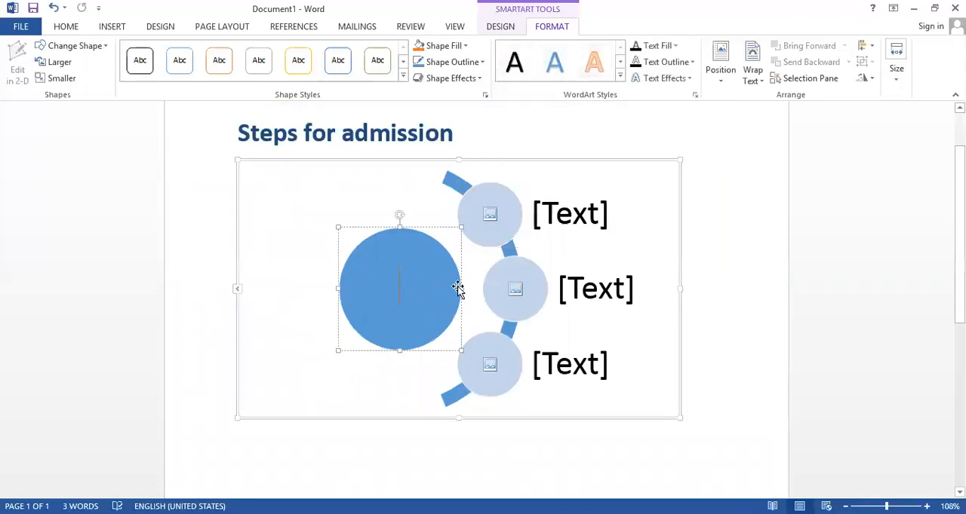
click(575, 161)
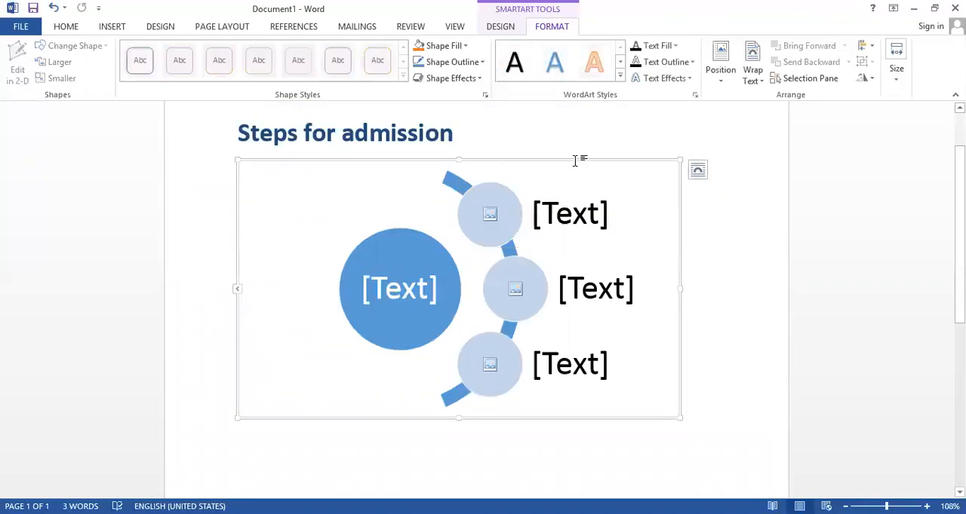
key(Delete)
Browse the full list of SmartArt layouts from the list types to the picture types without inserting one
click(109, 29)
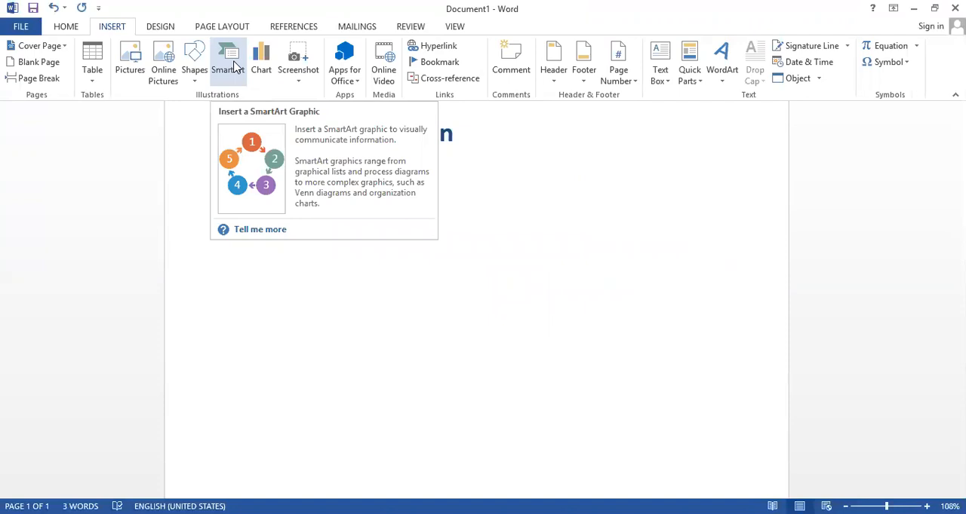
click(230, 66)
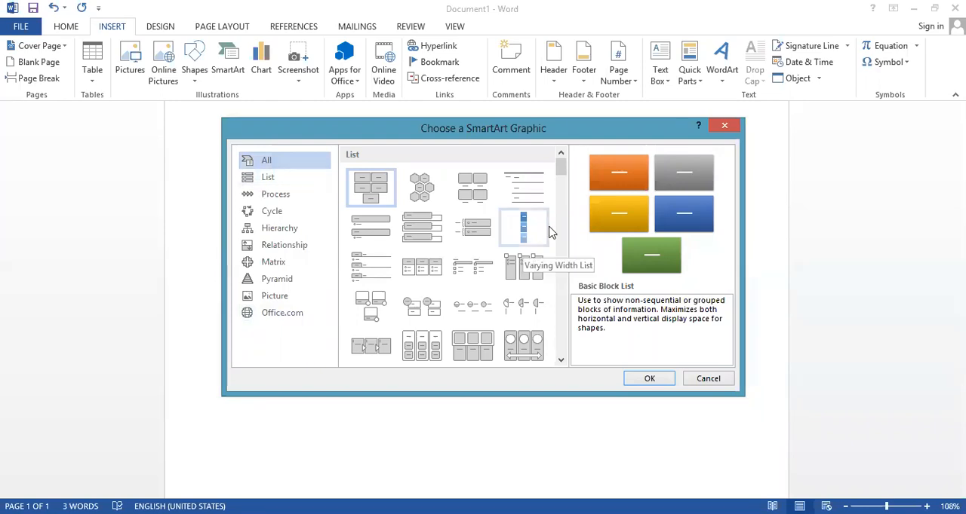
drag(561, 170, 559, 210)
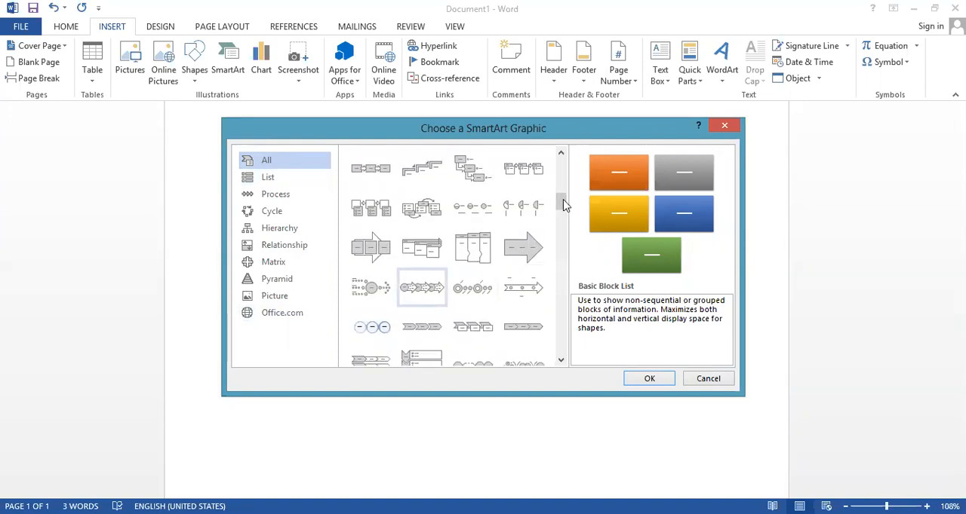
drag(560, 199, 577, 277)
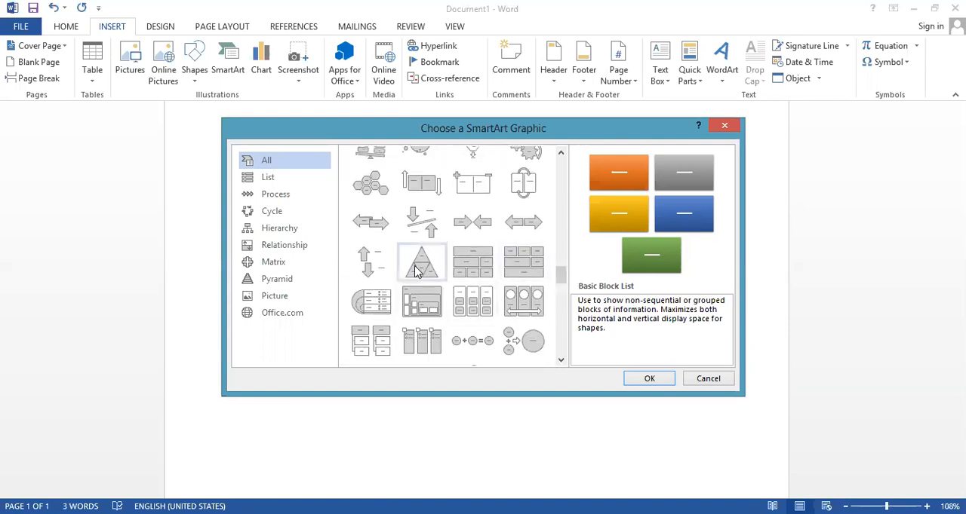
drag(560, 275, 562, 320)
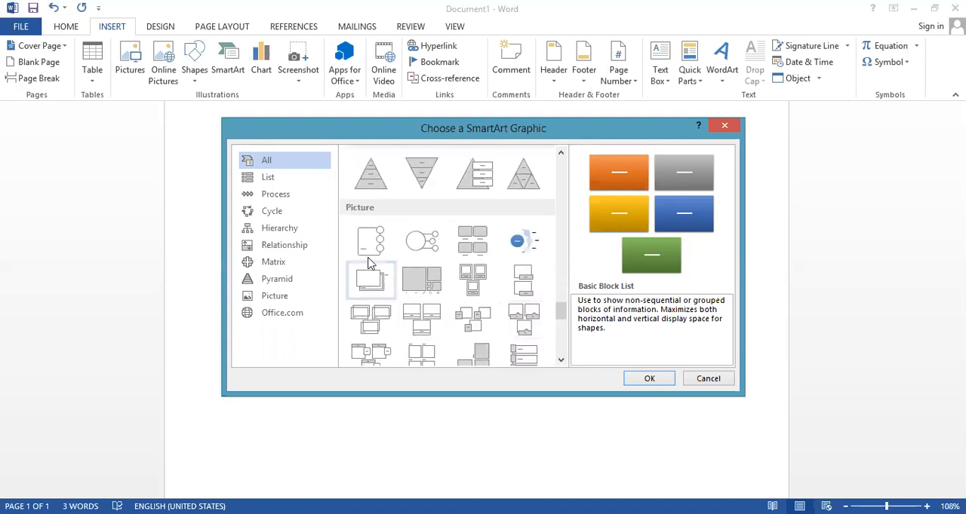
click(724, 126)
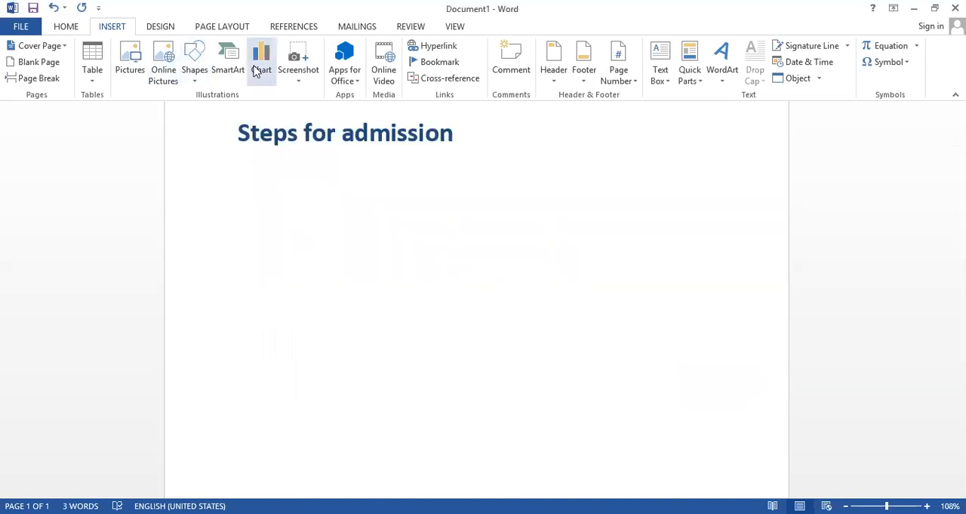
Insert the list-type SmartArt graphic with three stacked rounded text boxes below the heading
click(229, 61)
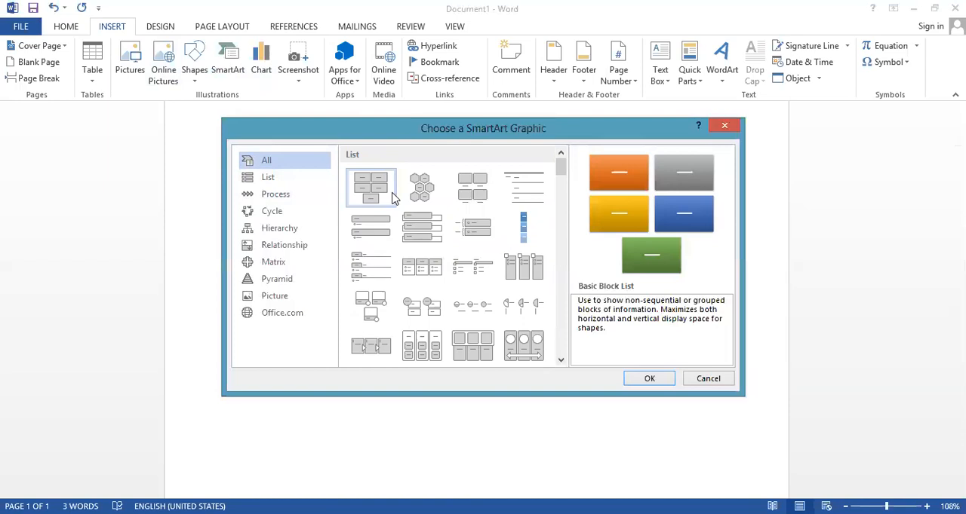
click(422, 227)
click(655, 379)
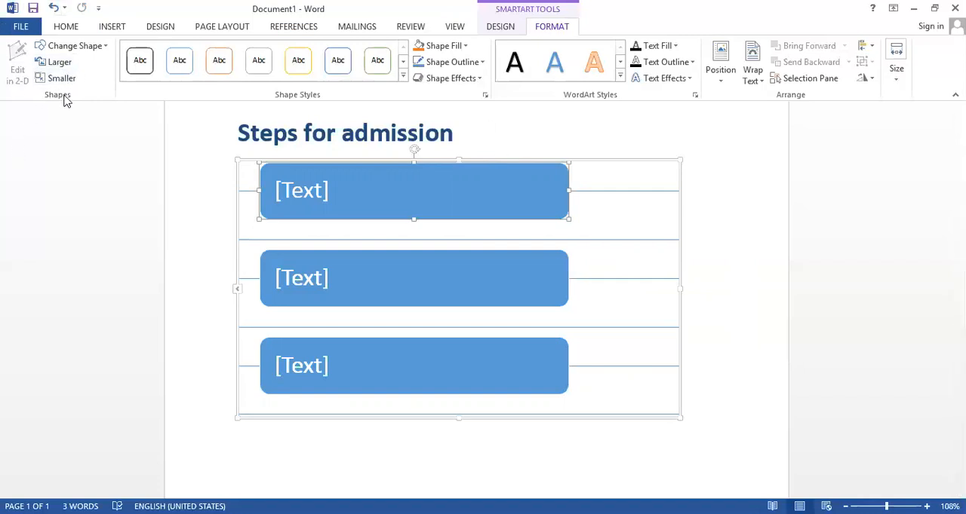
Try the teardrop shape on the first text box of the list graphic and undo the change
click(107, 47)
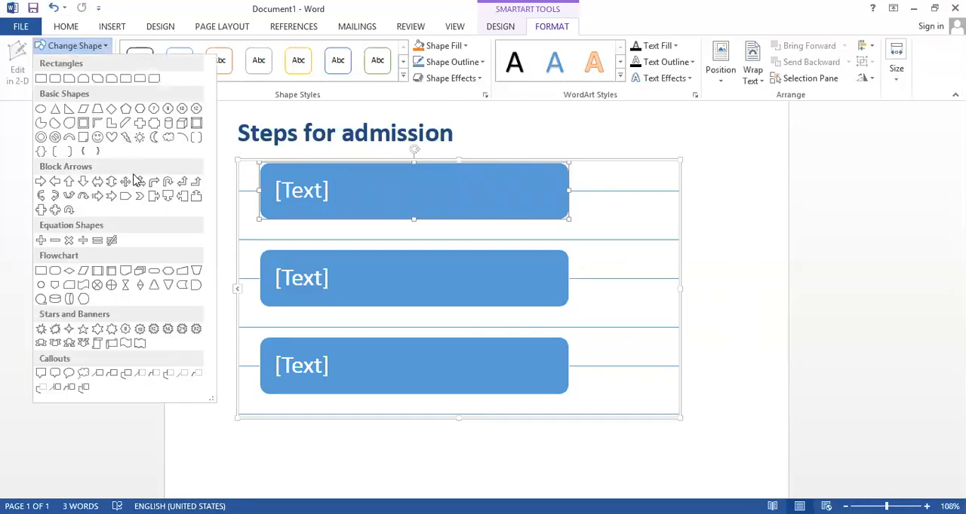
click(355, 193)
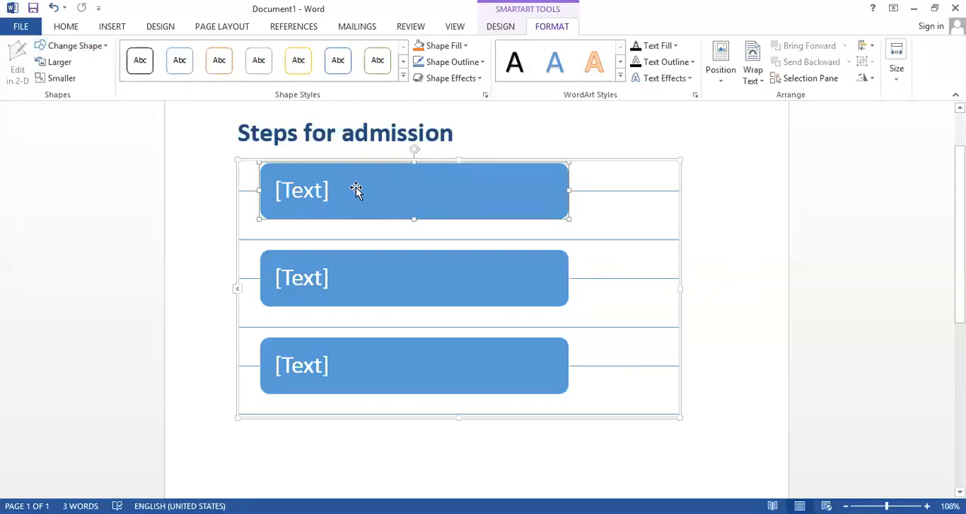
click(107, 45)
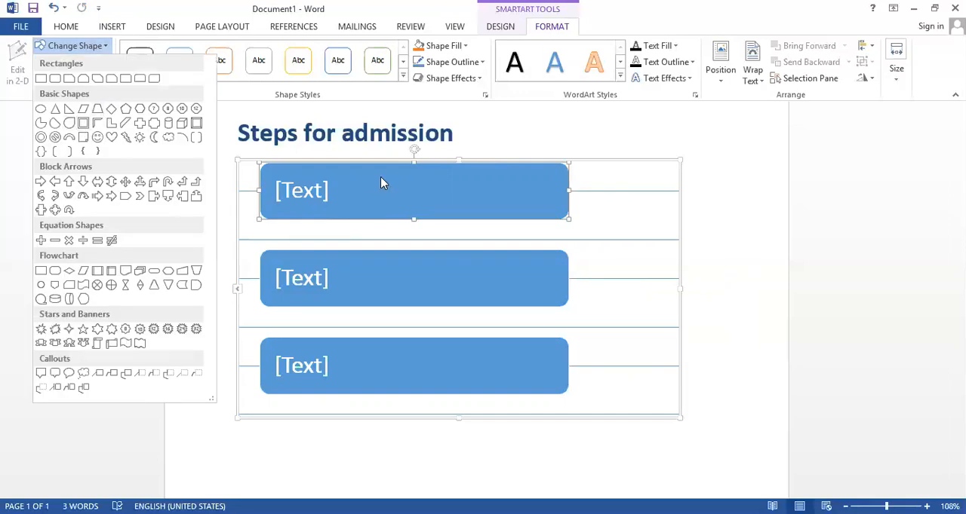
click(301, 185)
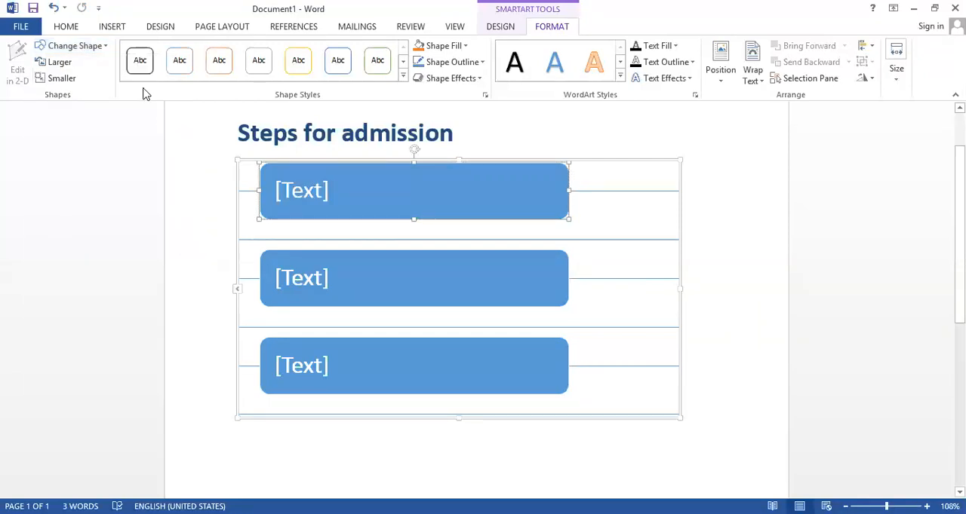
click(97, 47)
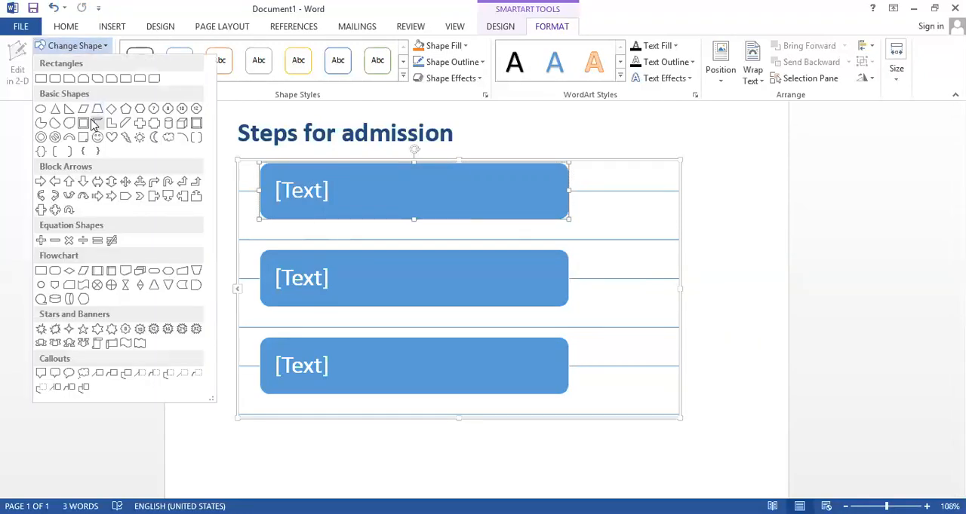
click(69, 123)
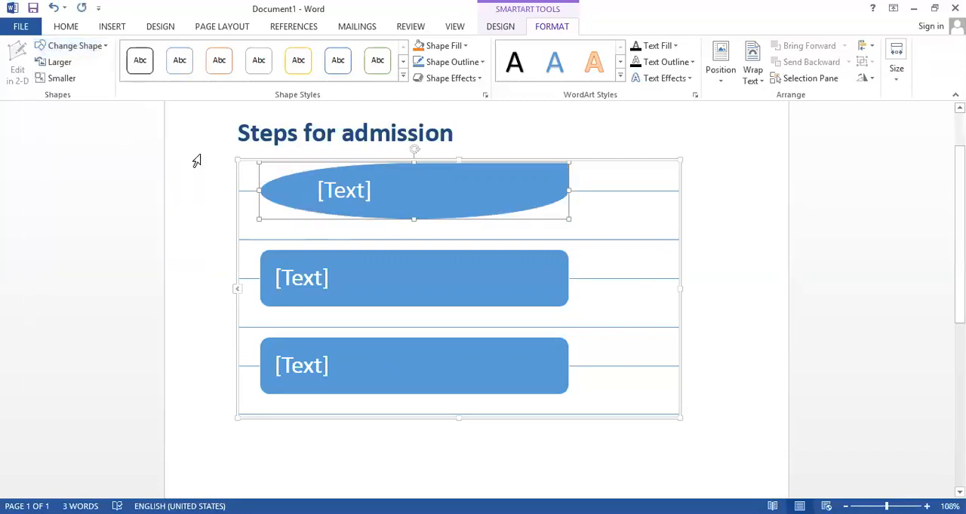
key(ctrl+z)
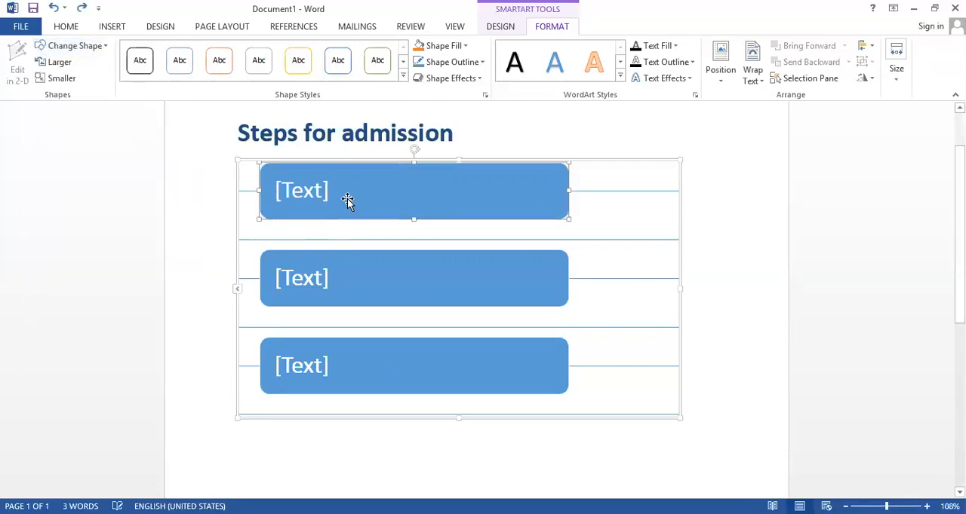
Try the isosceles triangle shape on the first text box of the list graphic and undo the change
click(102, 45)
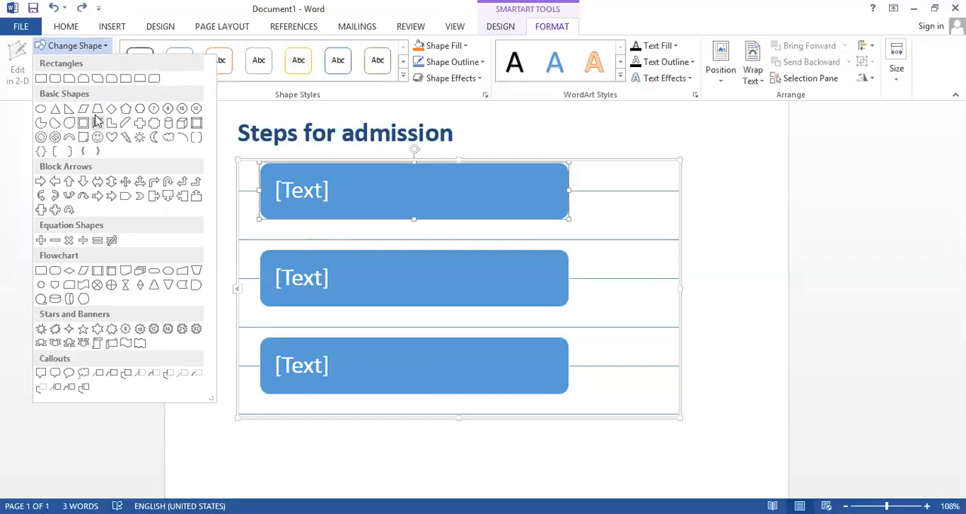
click(56, 109)
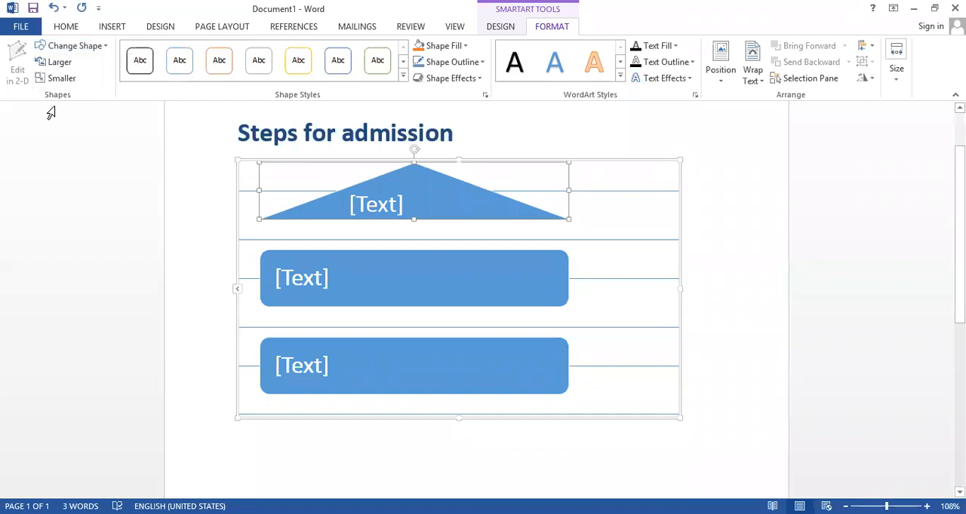
key(ctrl+z)
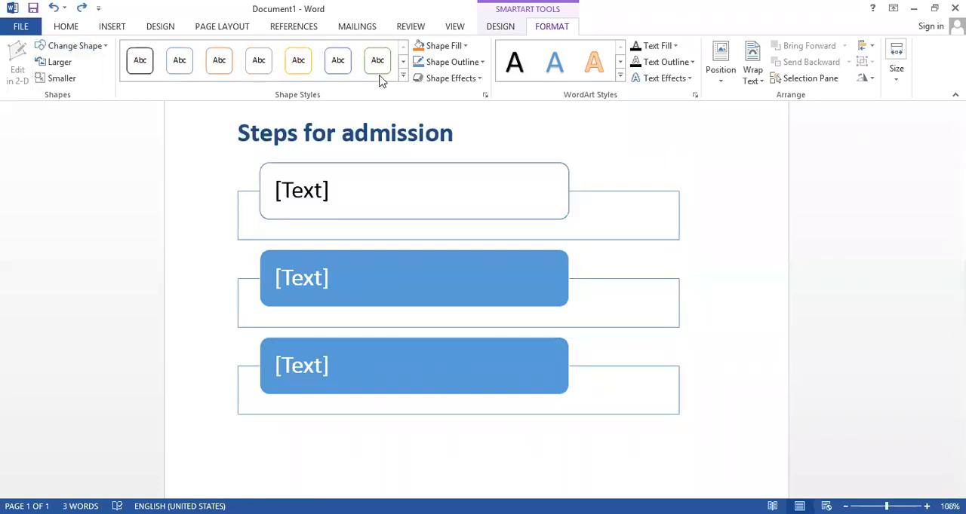
Fill the first text box of the list graphic with dark orange and remove its outline
click(403, 79)
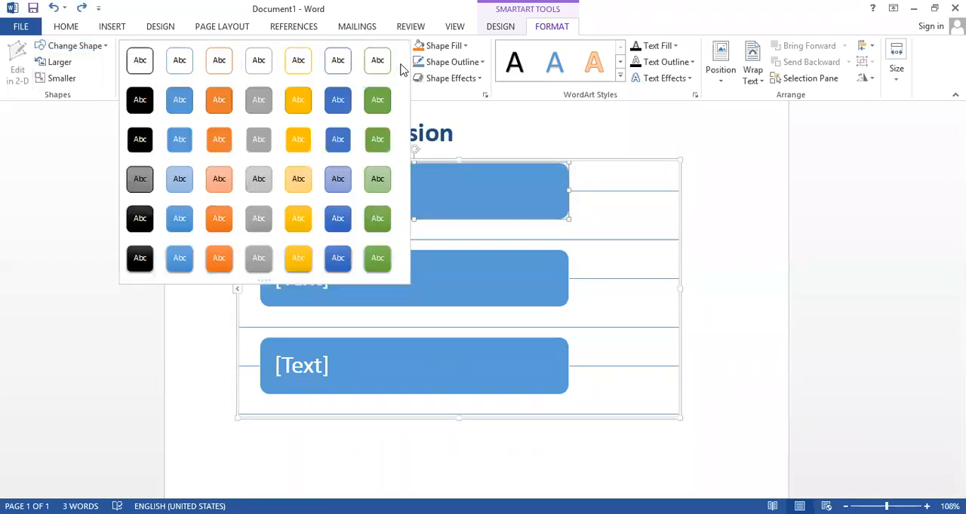
click(419, 96)
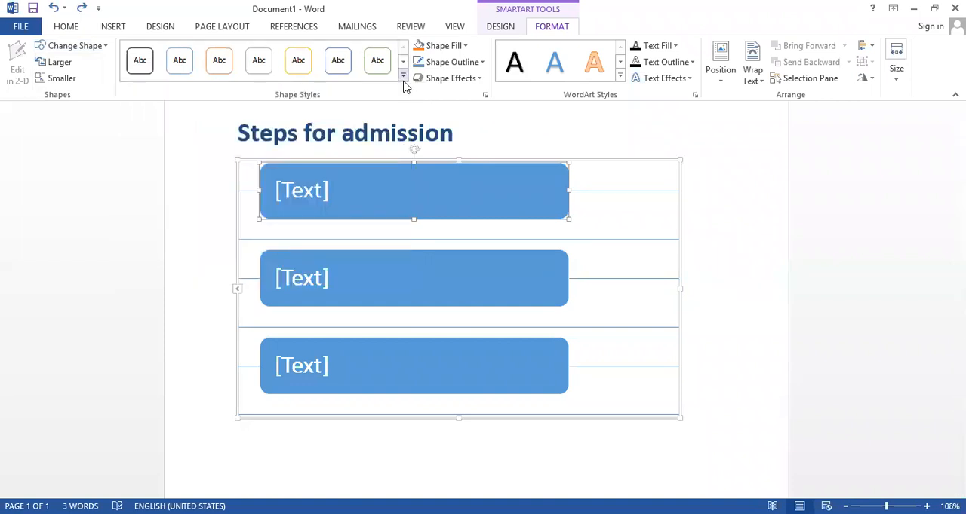
click(468, 48)
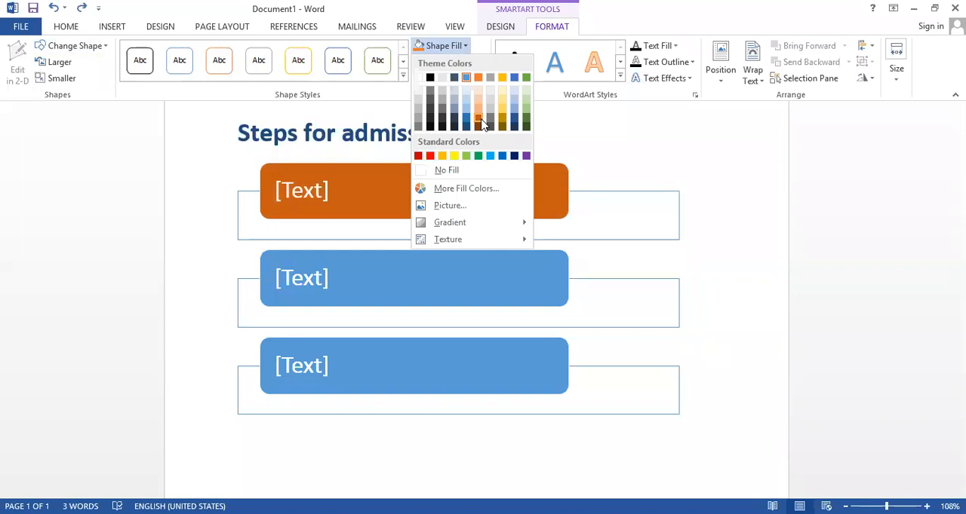
click(479, 119)
click(451, 62)
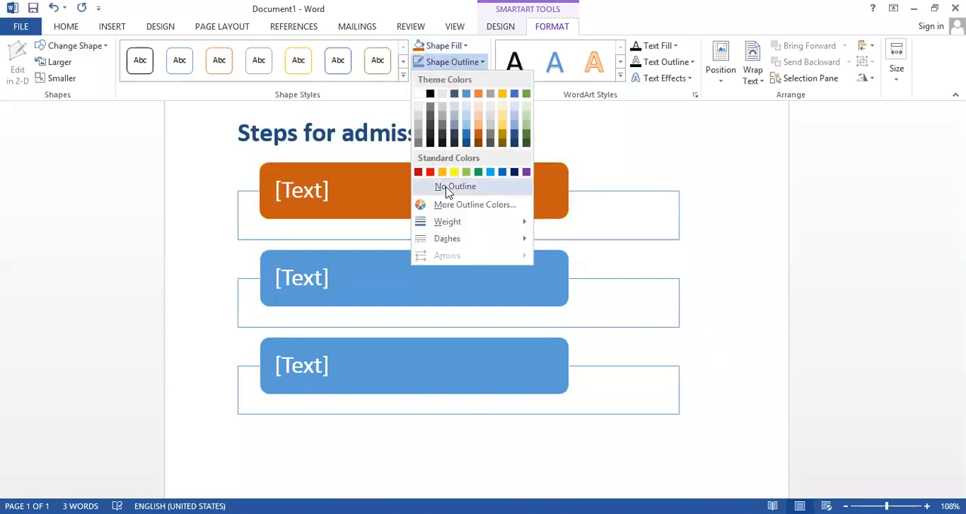
click(445, 192)
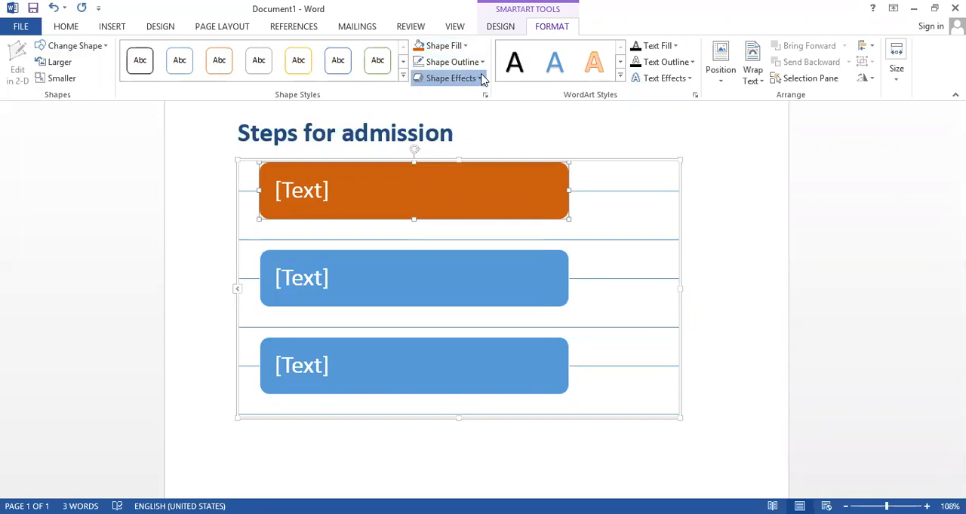
Look through the shape effects and WordArt styles for the orange text box and shift the box slightly up and left
click(481, 79)
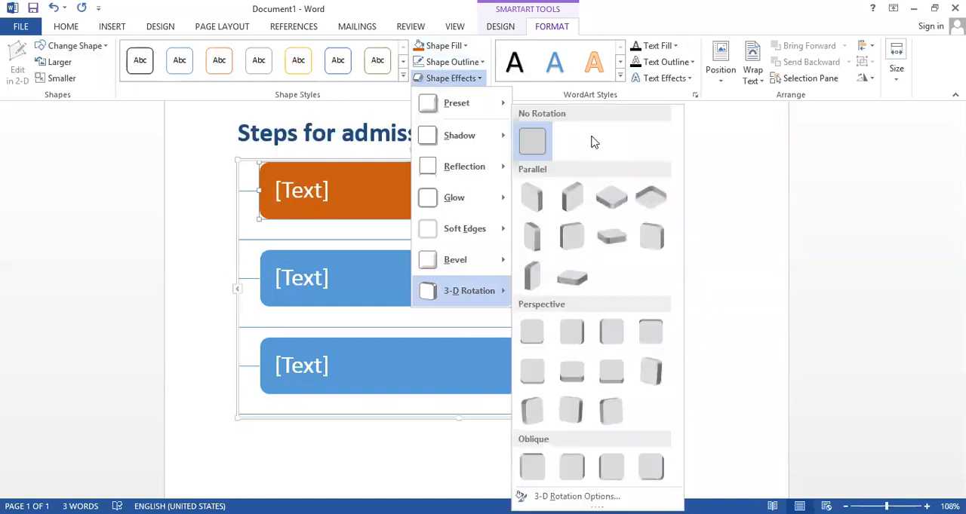
click(621, 79)
click(620, 78)
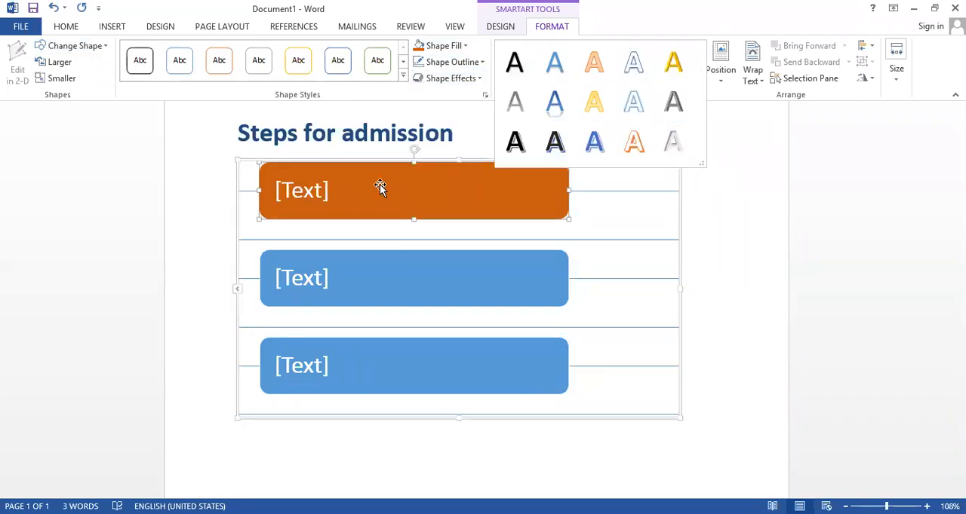
click(323, 190)
drag(322, 198, 318, 196)
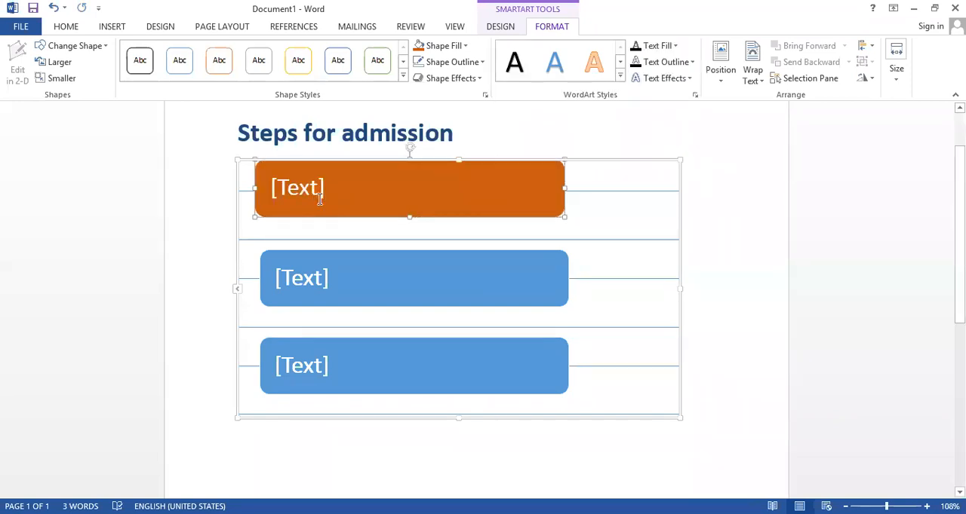
Enter the person's full name in the second text box of the list graphic
click(299, 278)
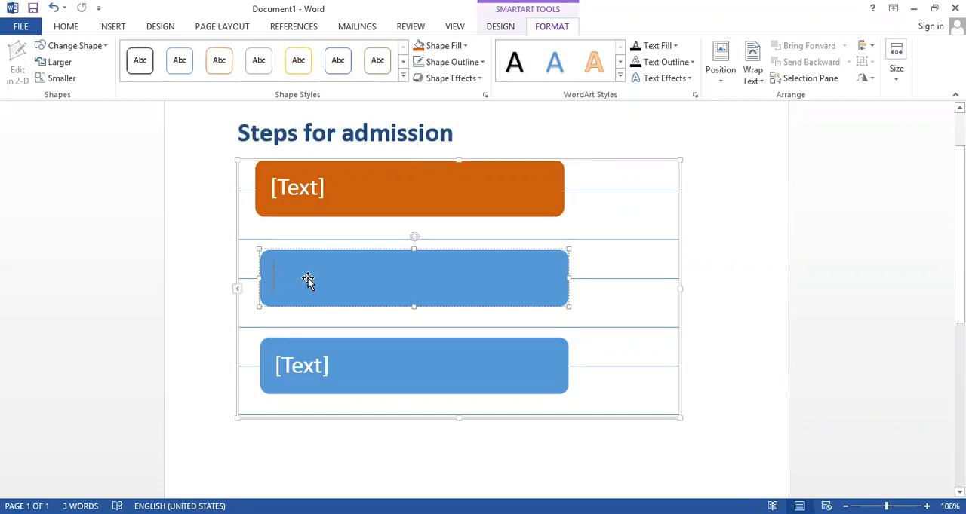
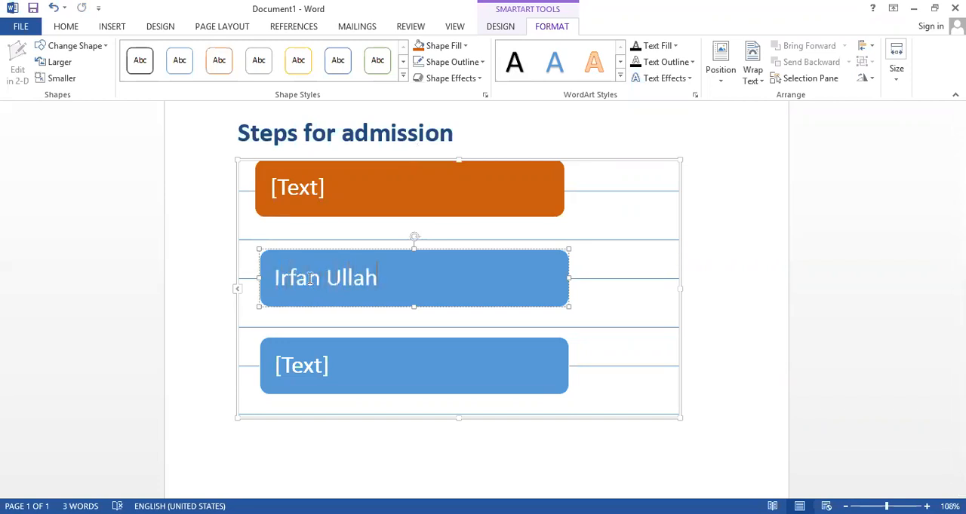
key(Escape)
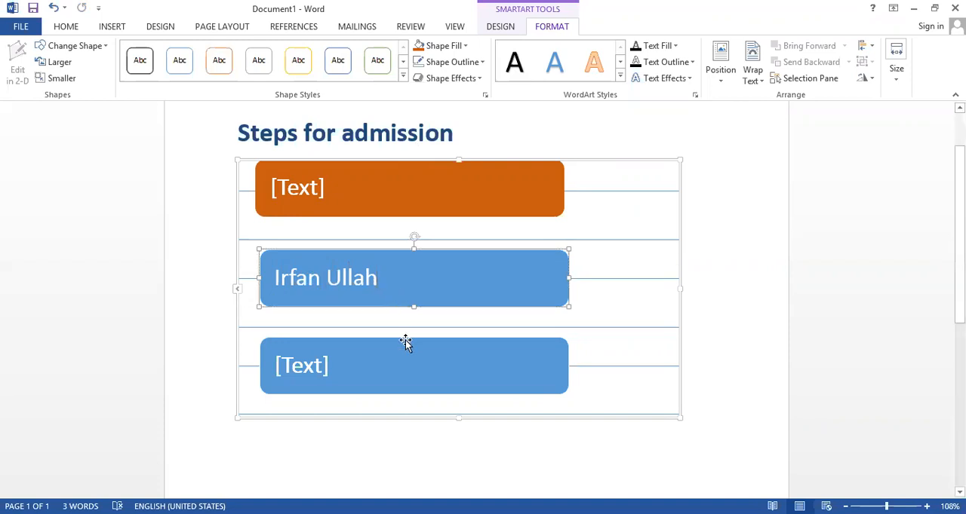
Select the whole name in the second text box and look at the available WordArt styles
click(407, 349)
click(379, 270)
drag(377, 278, 273, 277)
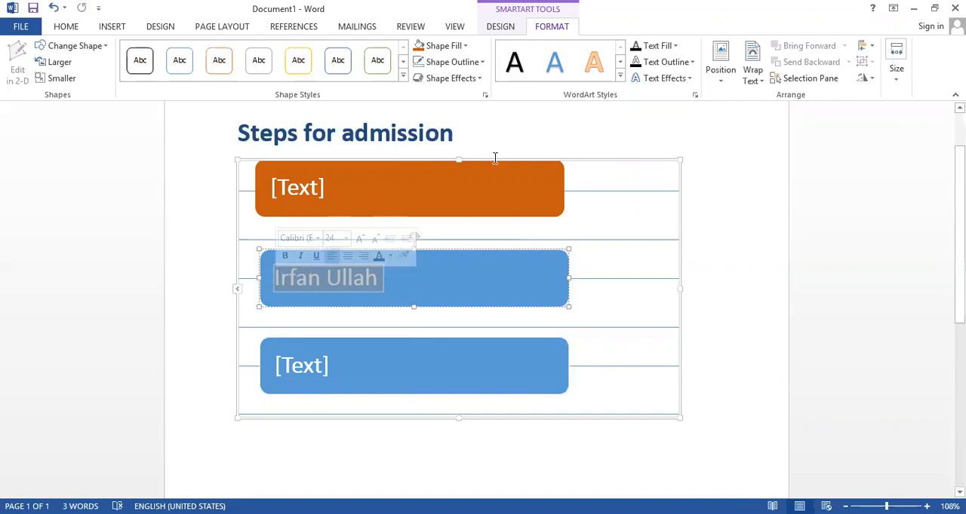
click(620, 80)
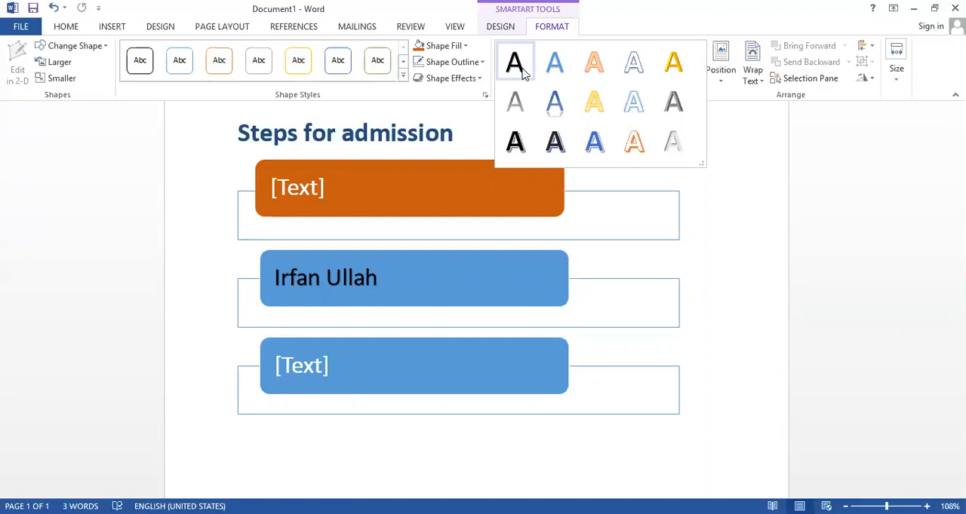
Try the white text effect with an orange outline on the selected name in the second text box
click(66, 27)
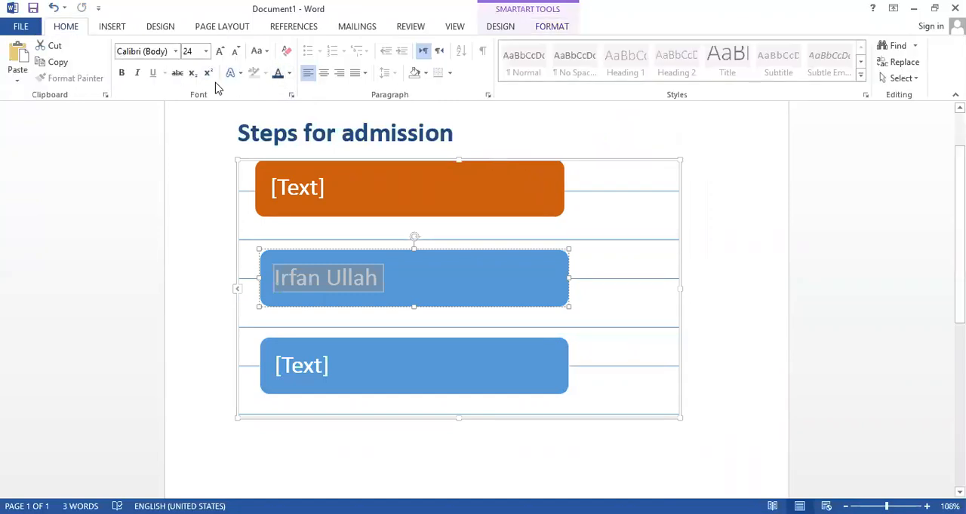
key(ctrl)
key(ctrl)
key(ctrl)
key(ctrl)
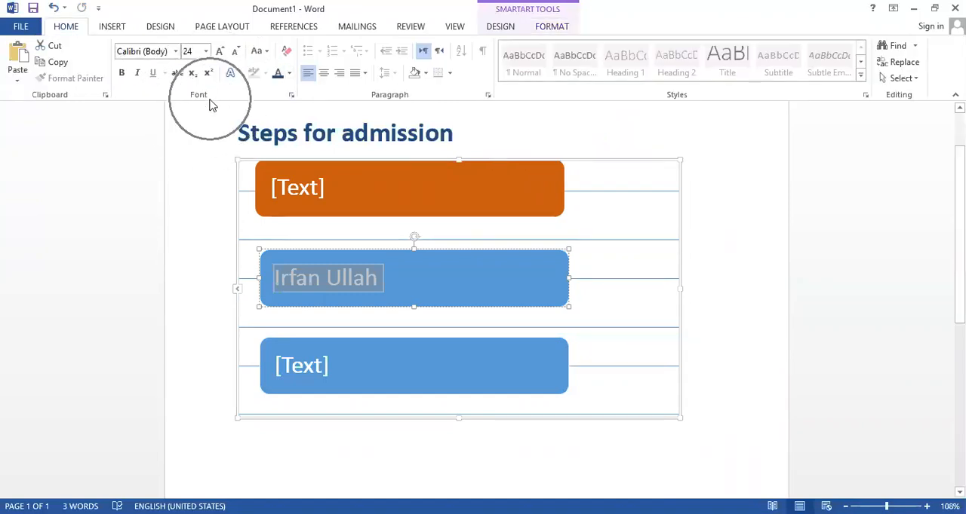
key(ctrl)
key(ctrl)
key(ctrl)
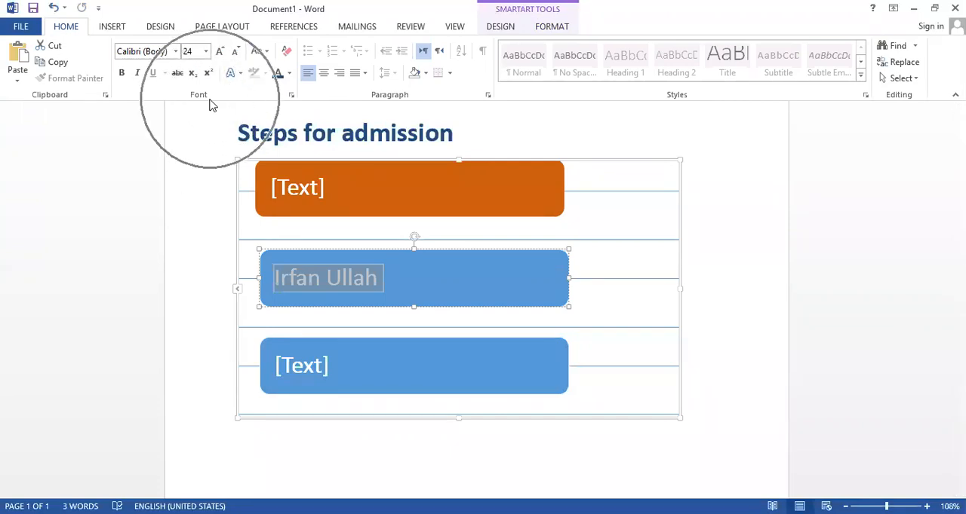
key(ctrl)
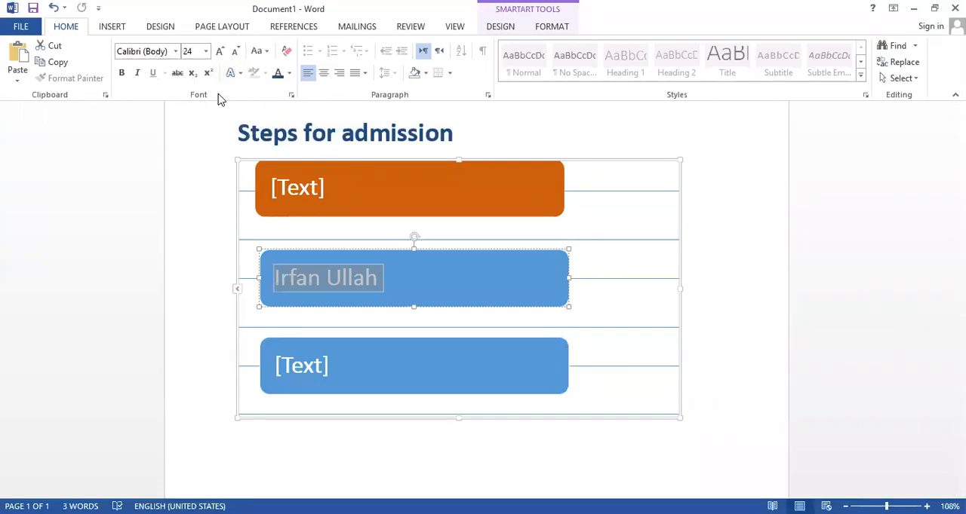
click(236, 75)
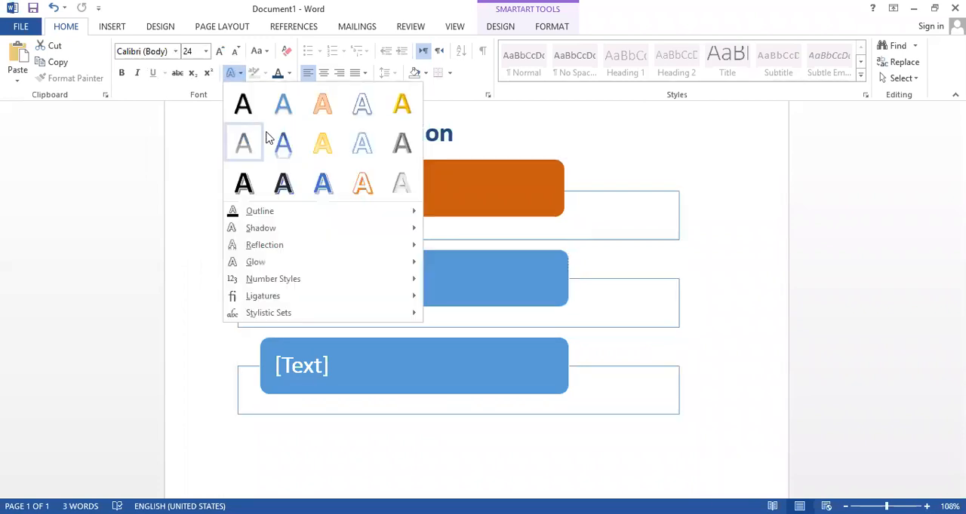
click(362, 185)
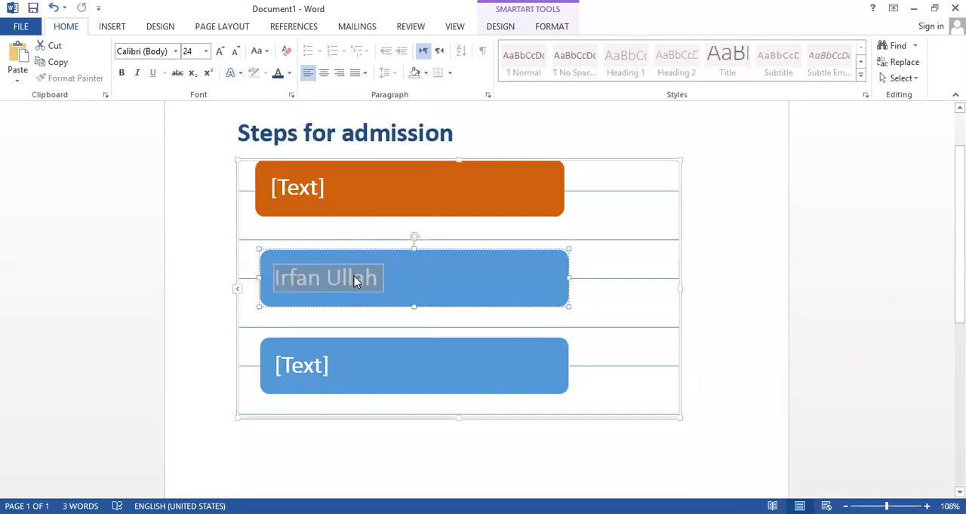
Set the text fill of the name in the second text box to standard red
click(549, 28)
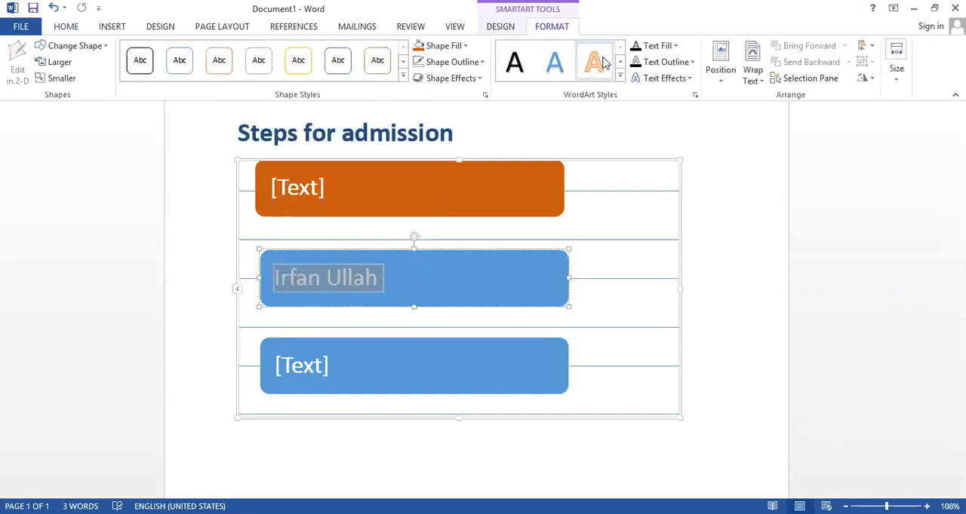
click(676, 46)
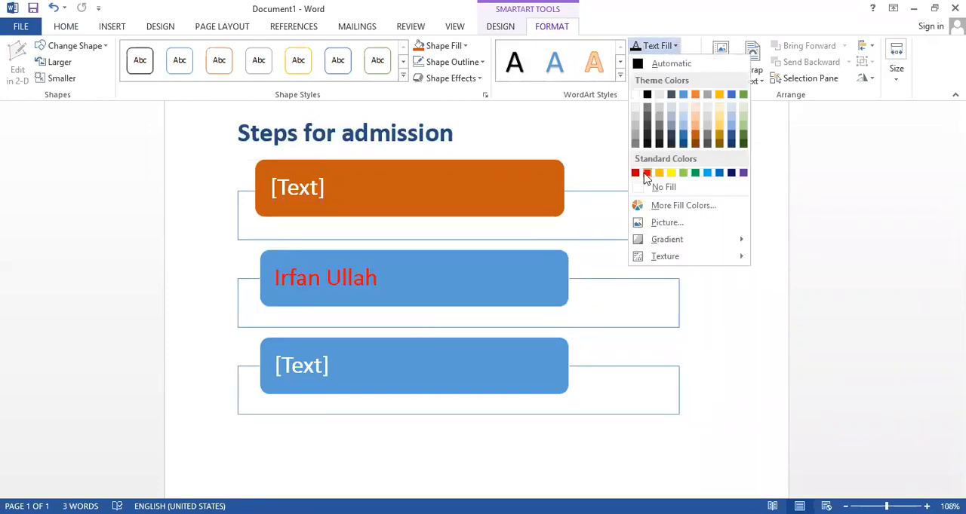
click(647, 174)
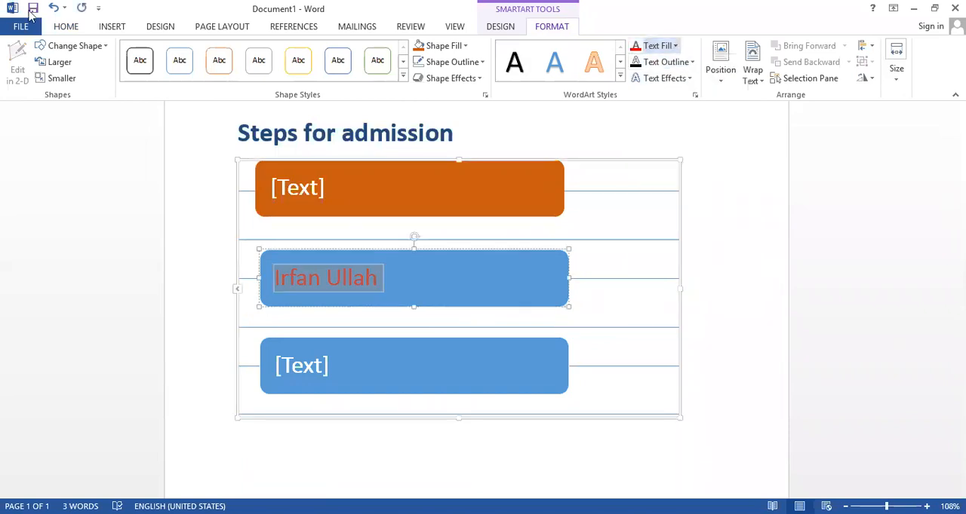
Give the name in the second text box a white text outline with a weight of 1½ pt
click(68, 28)
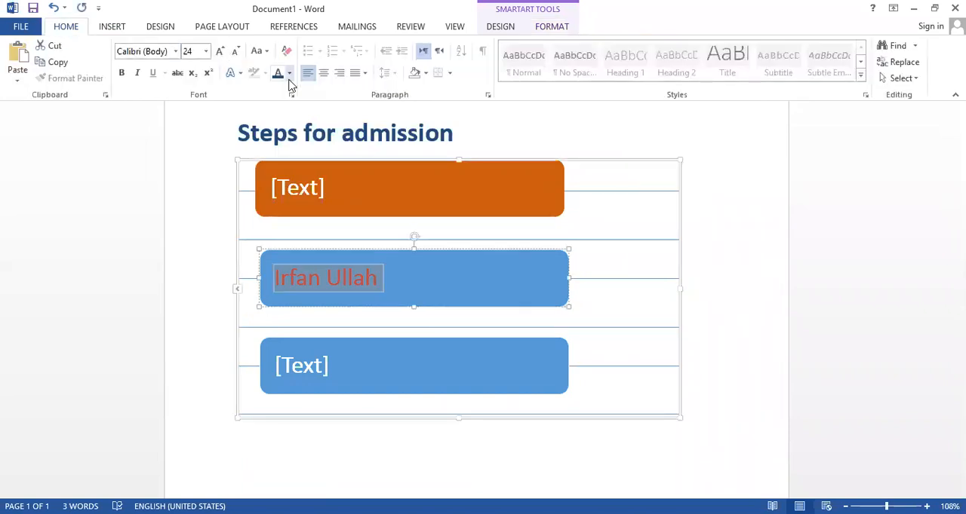
click(545, 29)
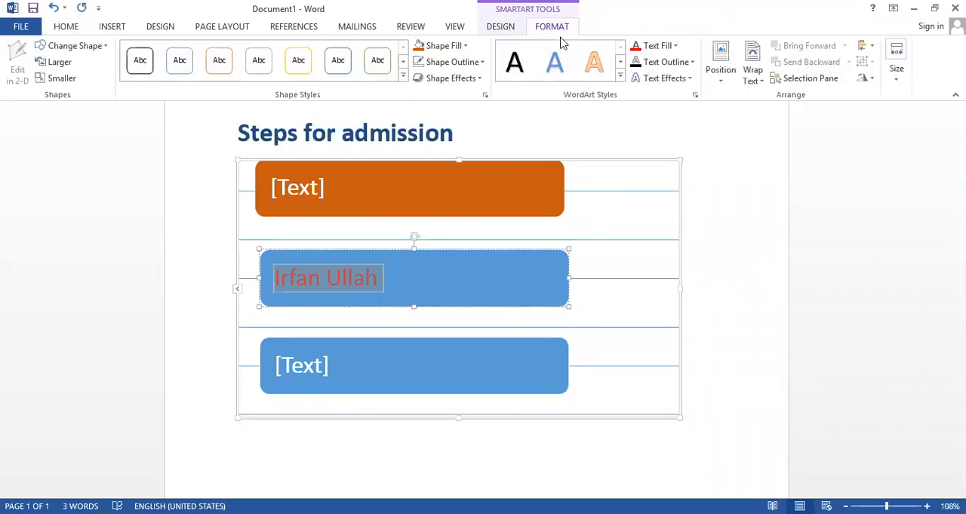
click(693, 62)
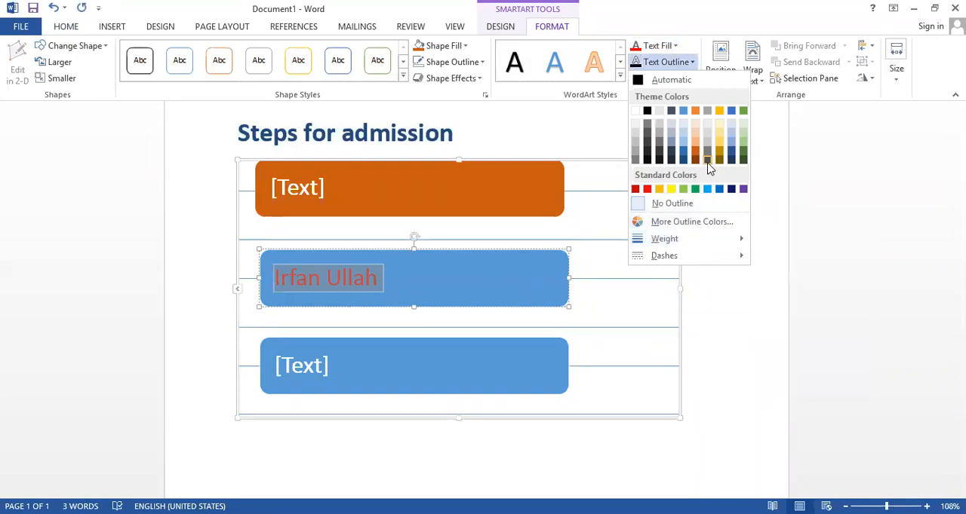
click(635, 111)
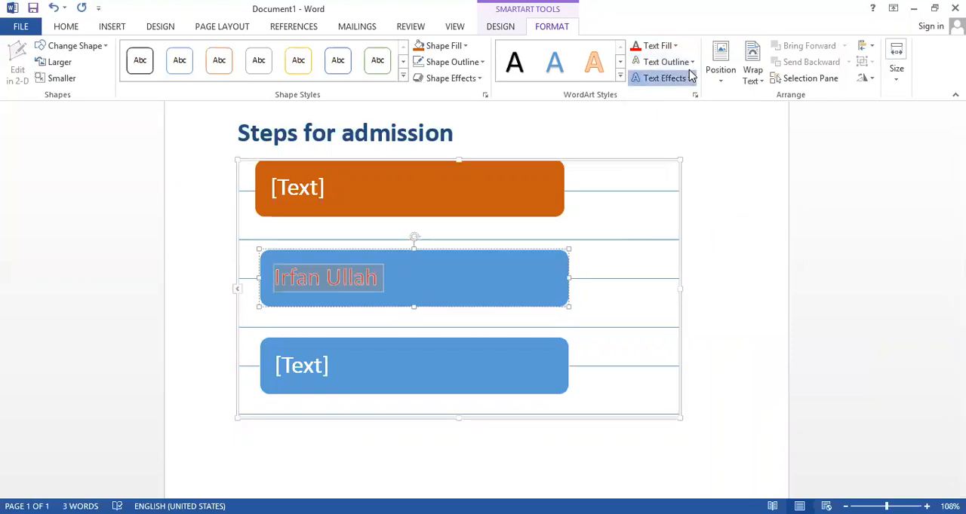
click(688, 75)
click(692, 62)
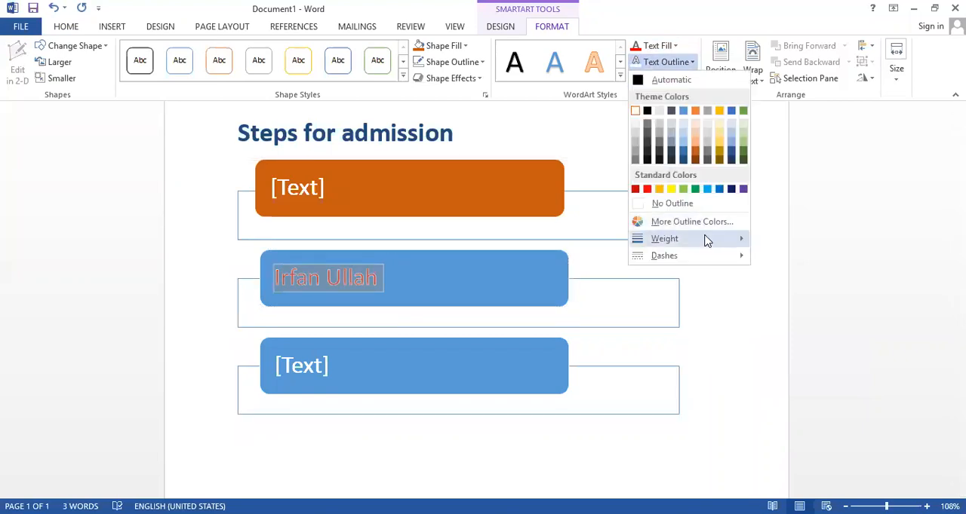
mouse_move(704, 239)
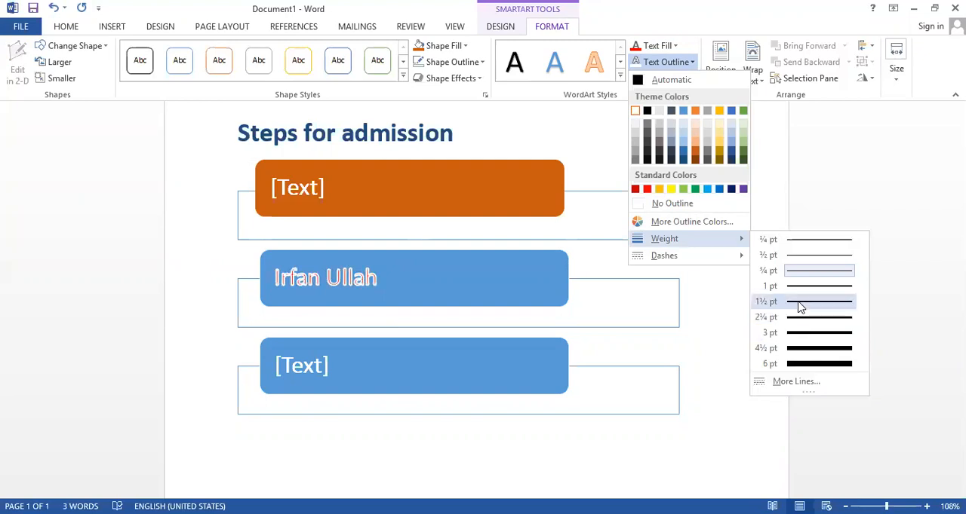
click(800, 306)
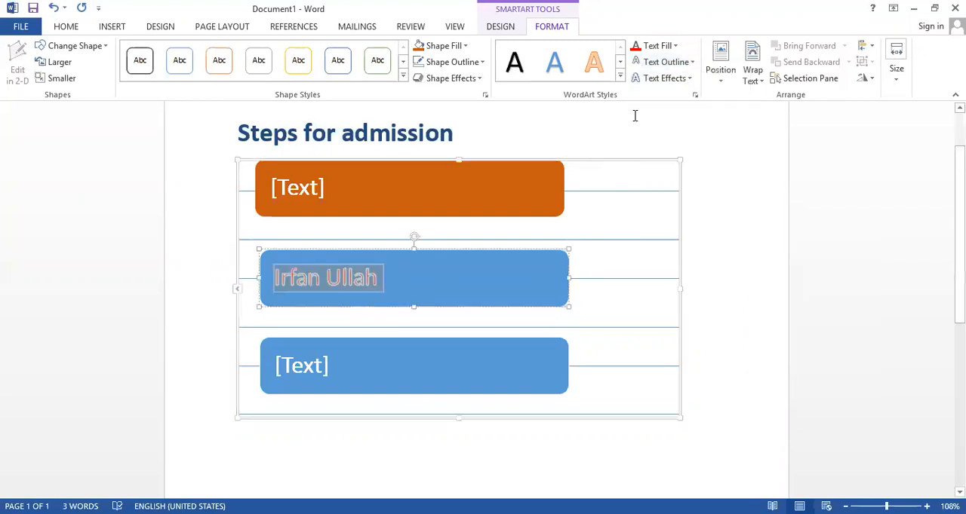
Look through the dash styles of the text outline and the shadow and glow text effects for the selected name
click(688, 64)
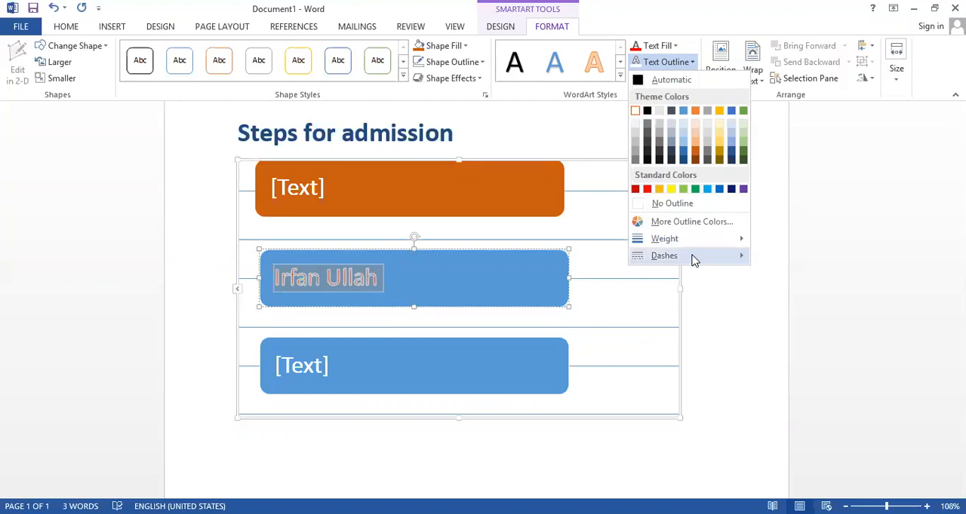
mouse_move(694, 260)
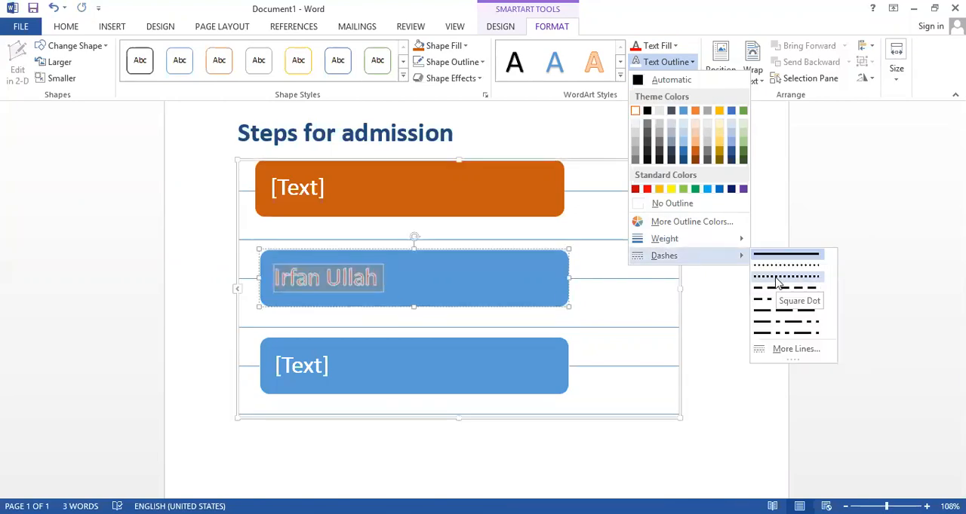
click(690, 64)
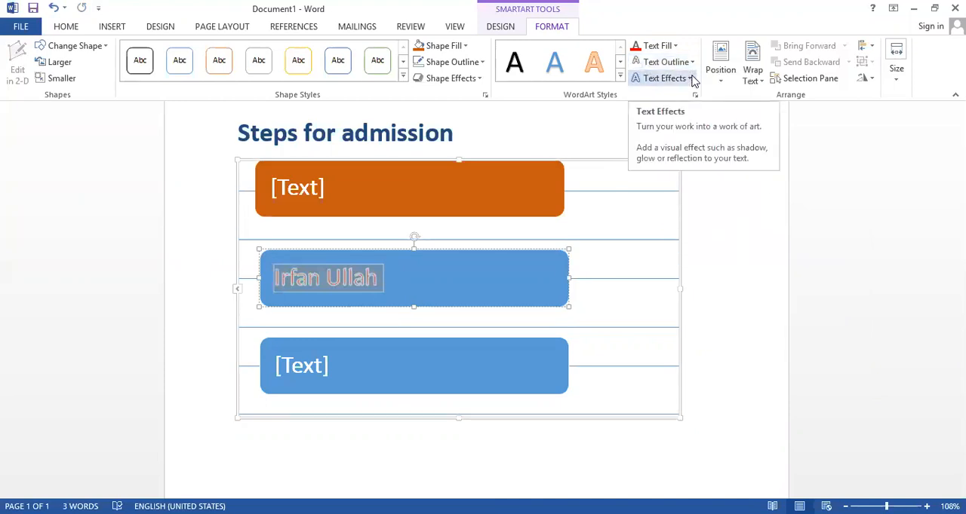
click(689, 78)
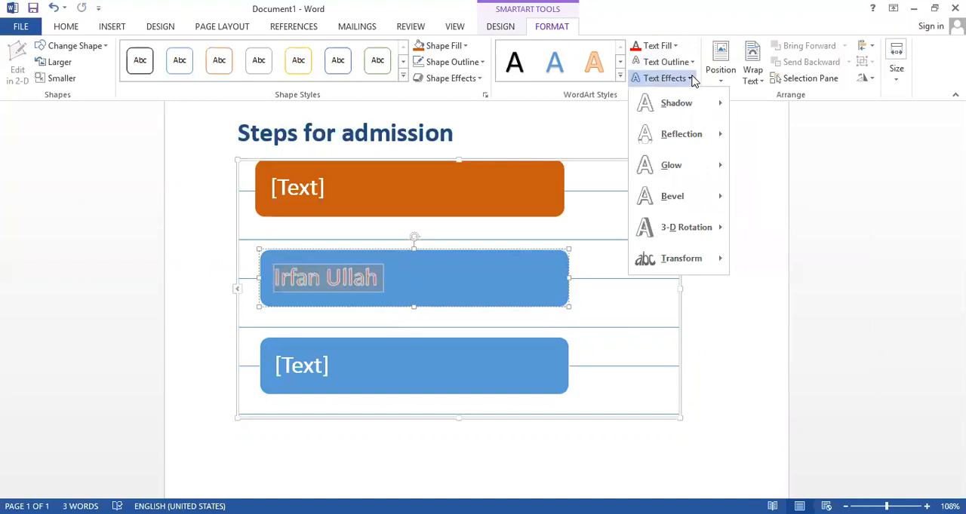
mouse_move(694, 123)
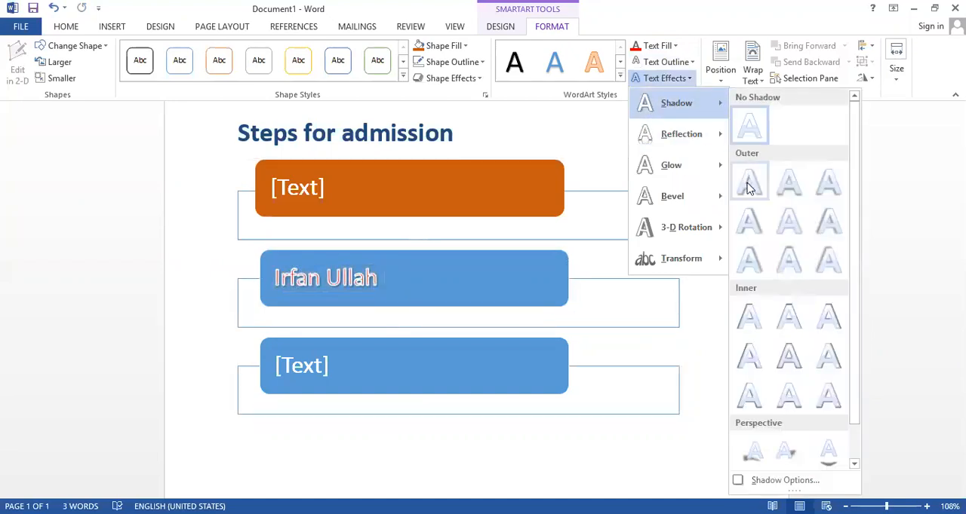
mouse_move(709, 160)
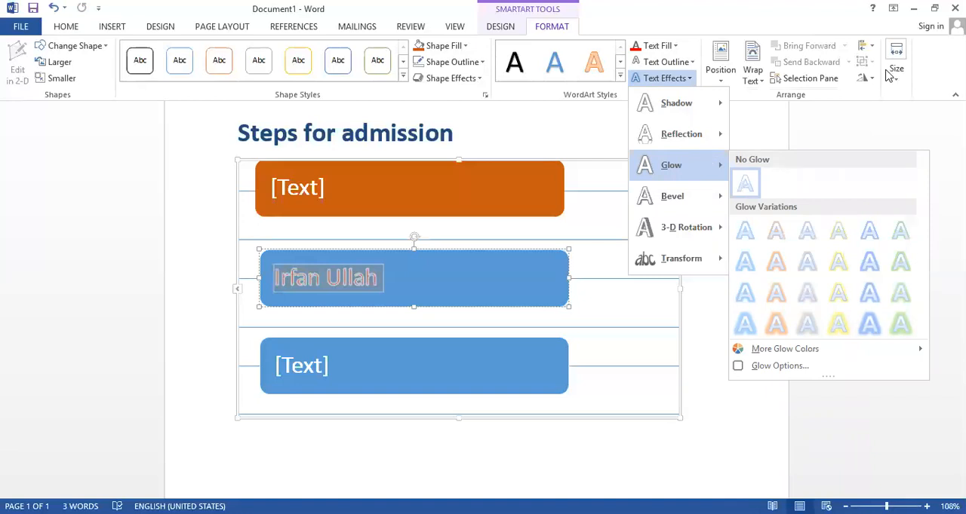
Add the word "Tabeer" on the blank line beneath the SmartArt graphic, starting near the middle of the page
click(383, 444)
click(383, 444)
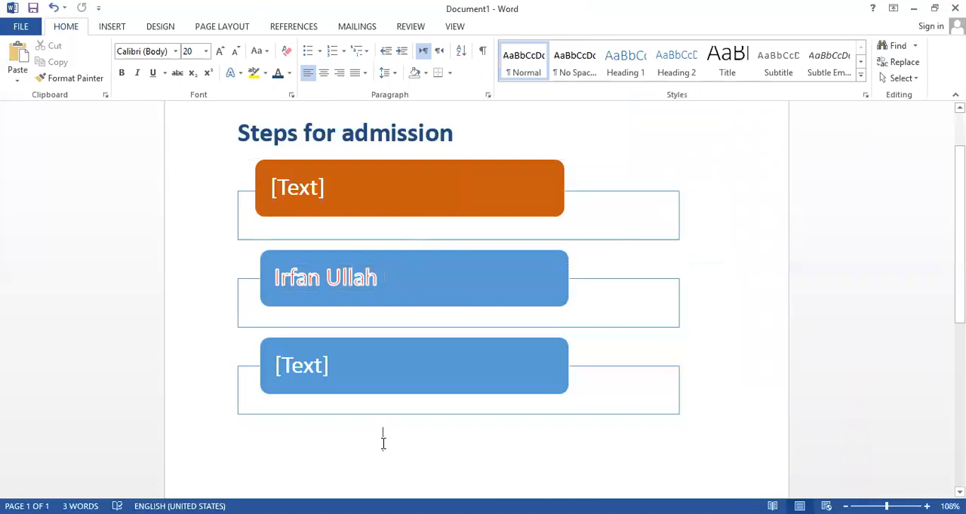
text(Tabeer)
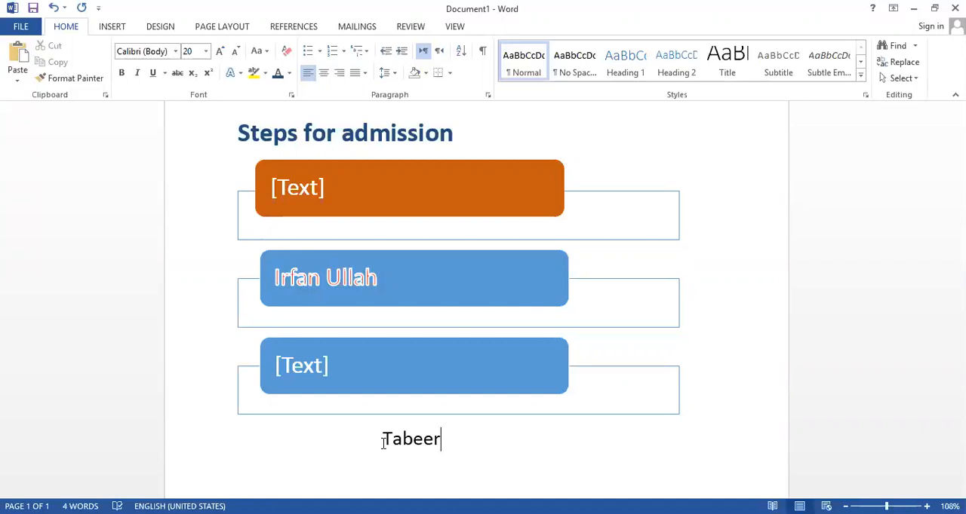
drag(452, 438, 410, 454)
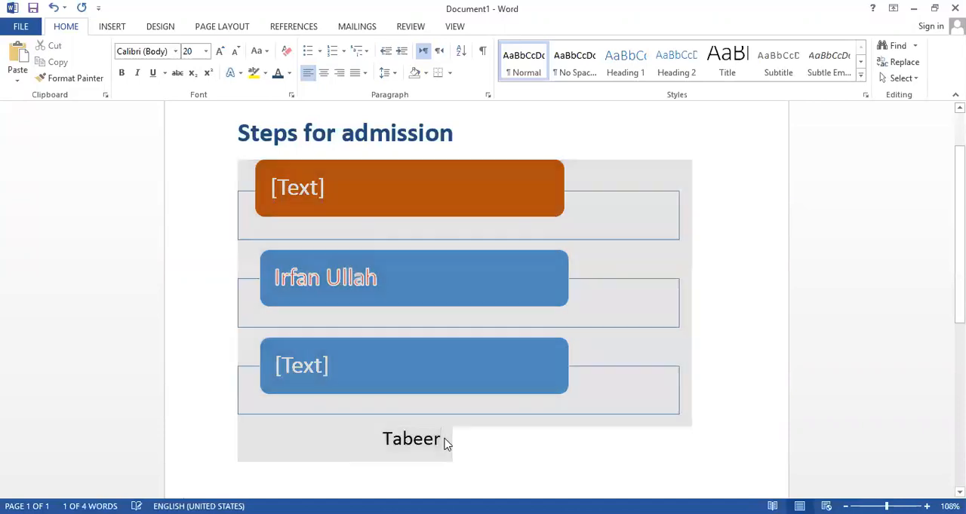
click(444, 444)
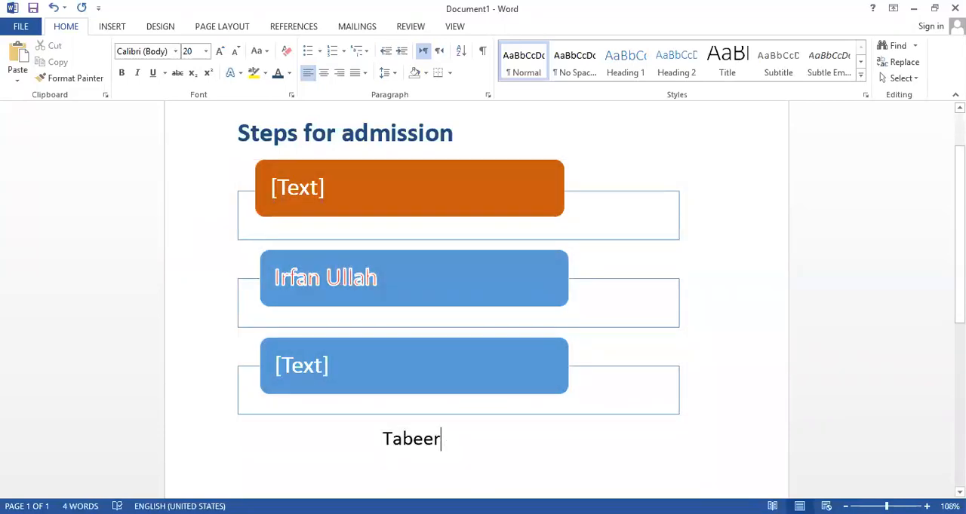
Look through the 3-D rotation and transform text effects available for the second text box
click(381, 277)
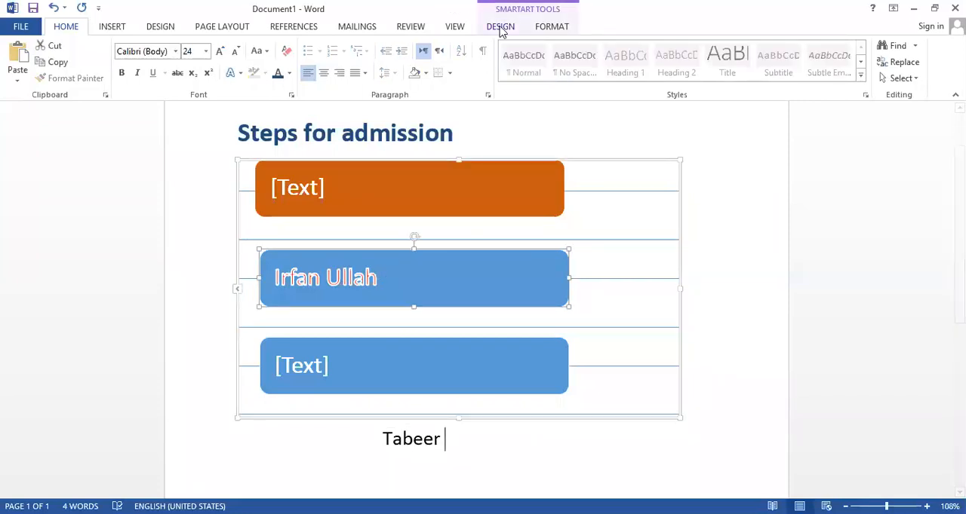
click(551, 26)
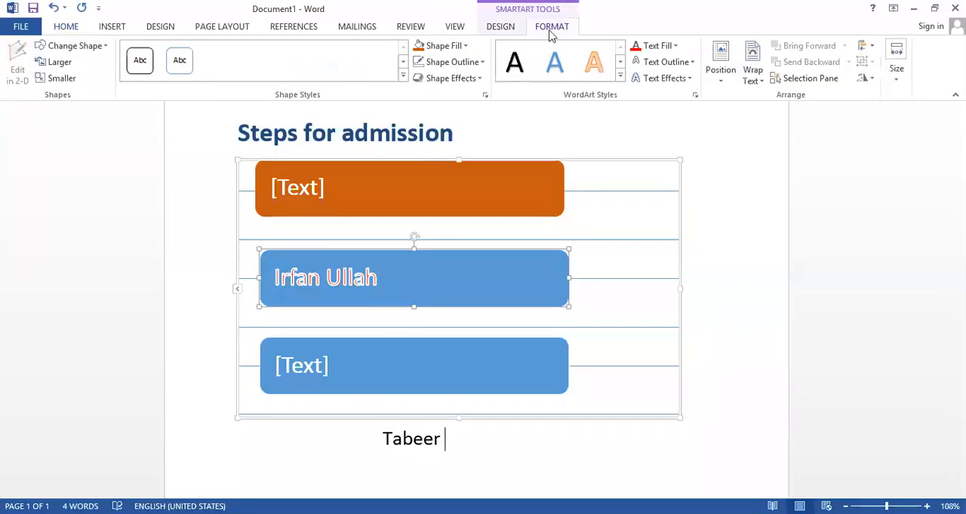
click(689, 78)
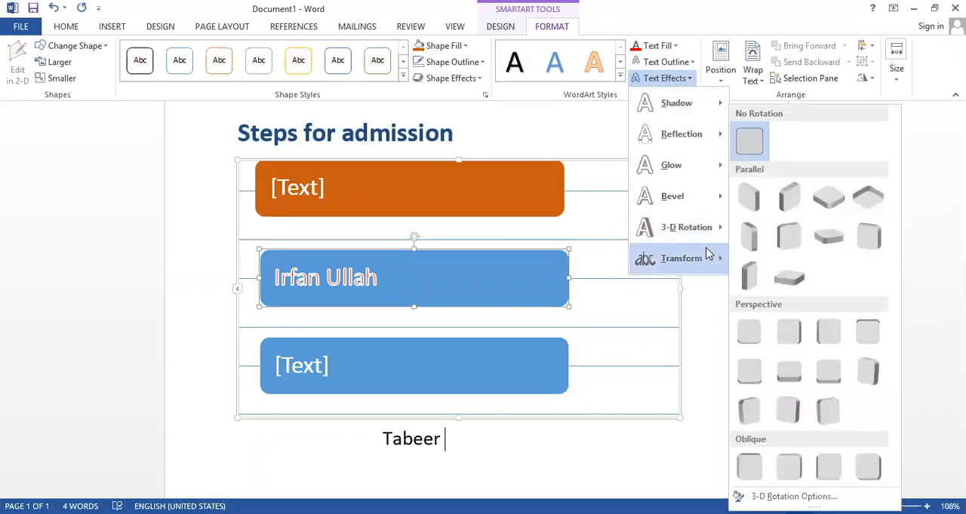
mouse_move(707, 256)
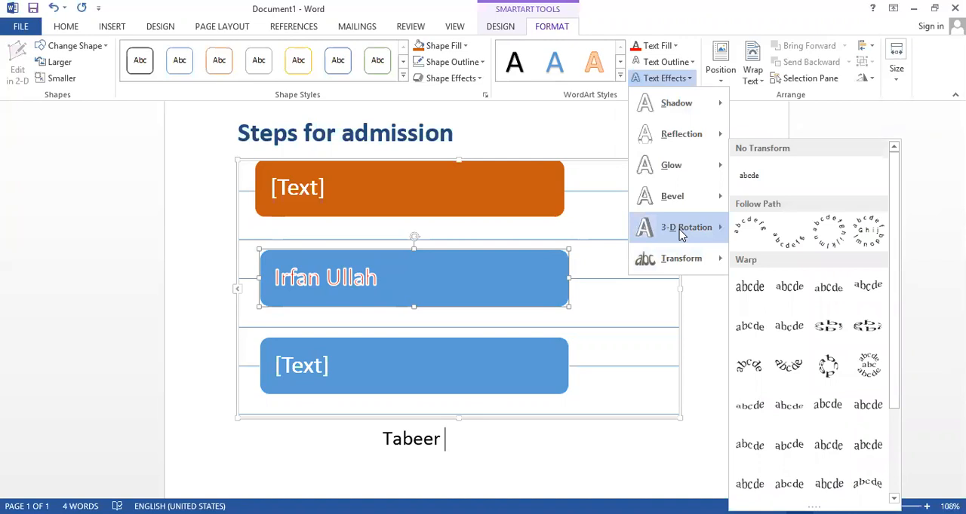
click(368, 193)
click(364, 193)
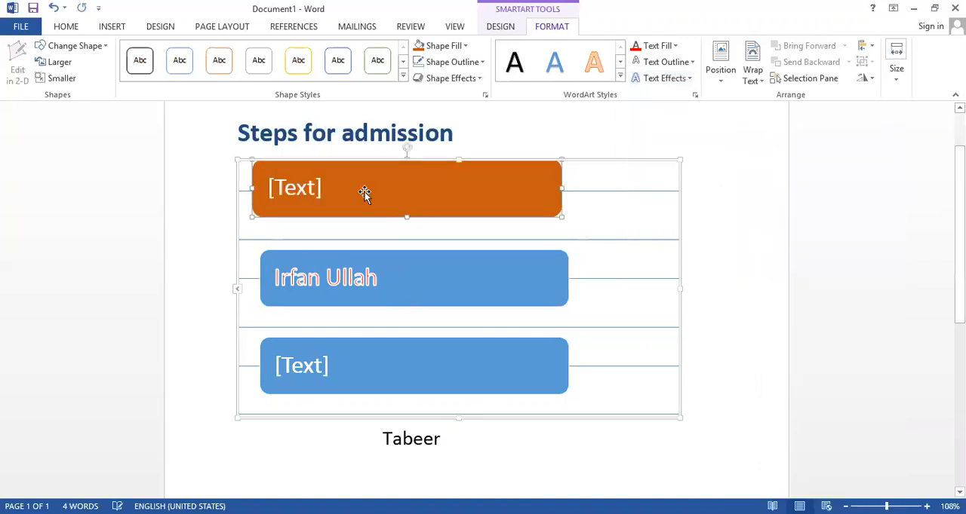
drag(370, 194, 373, 194)
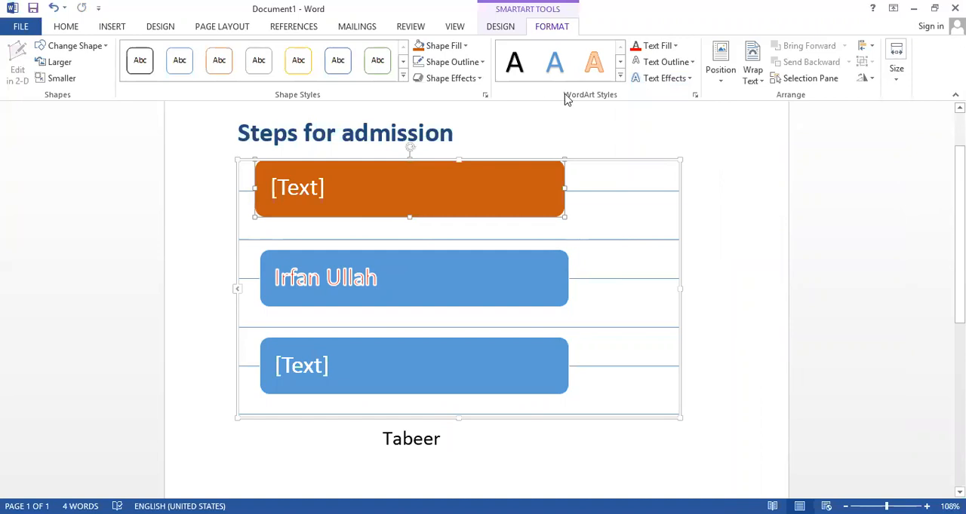
click(693, 63)
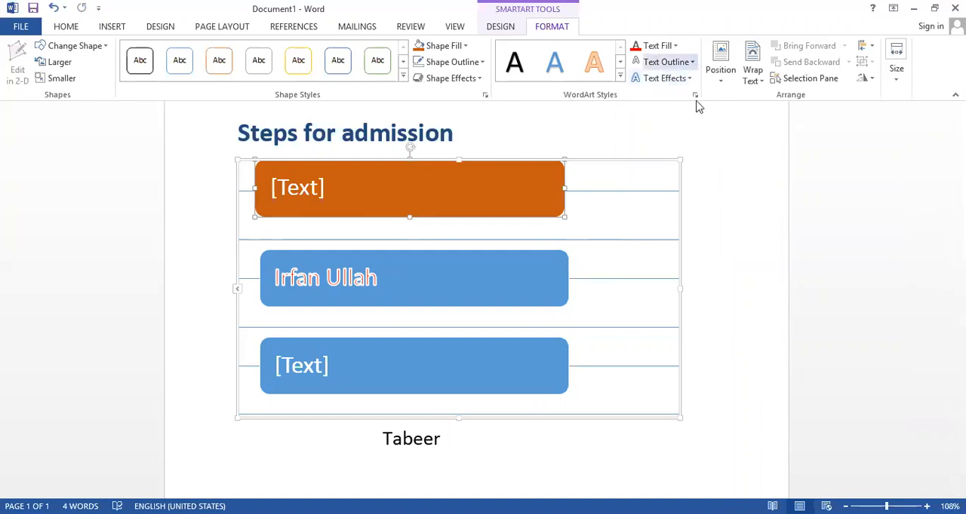
click(779, 148)
Try the upward chevron warp transform on the whole name in the second text box
drag(377, 278, 323, 276)
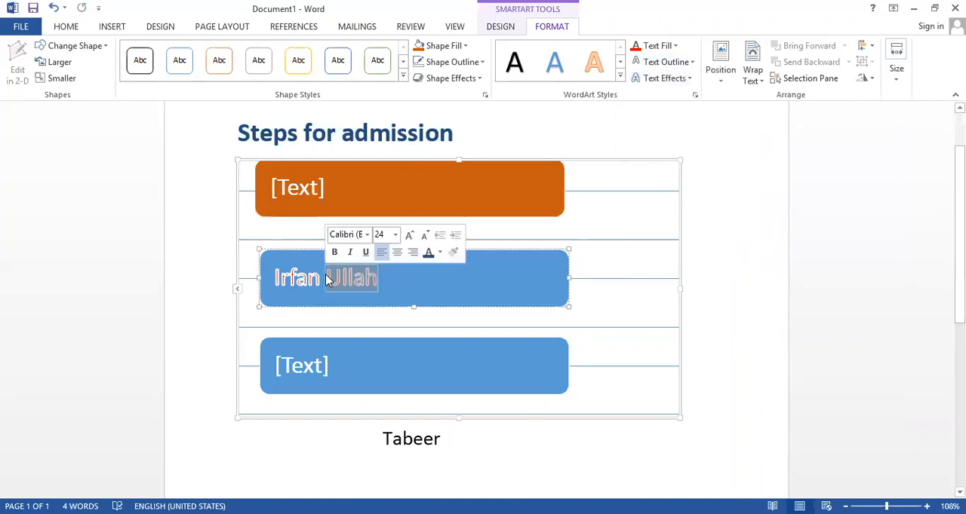
key(ctrl+a)
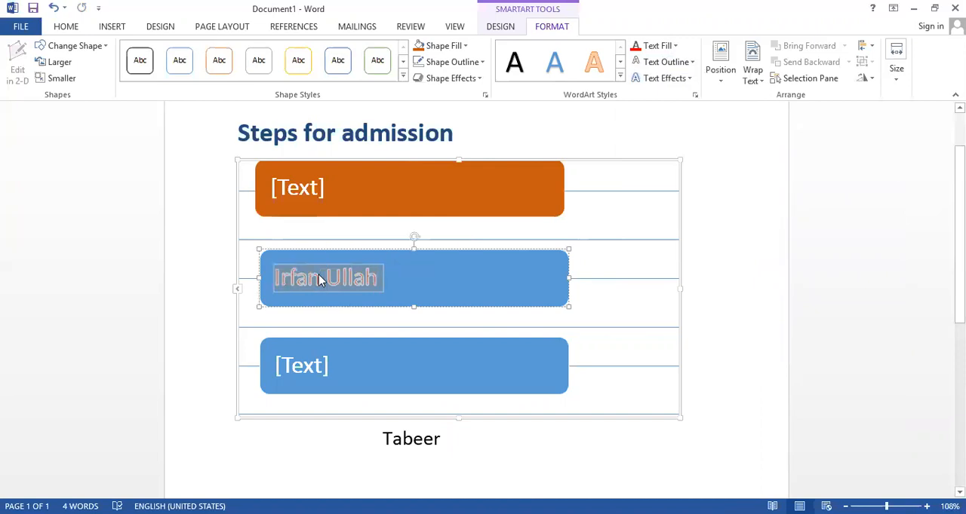
click(688, 78)
mouse_move(676, 262)
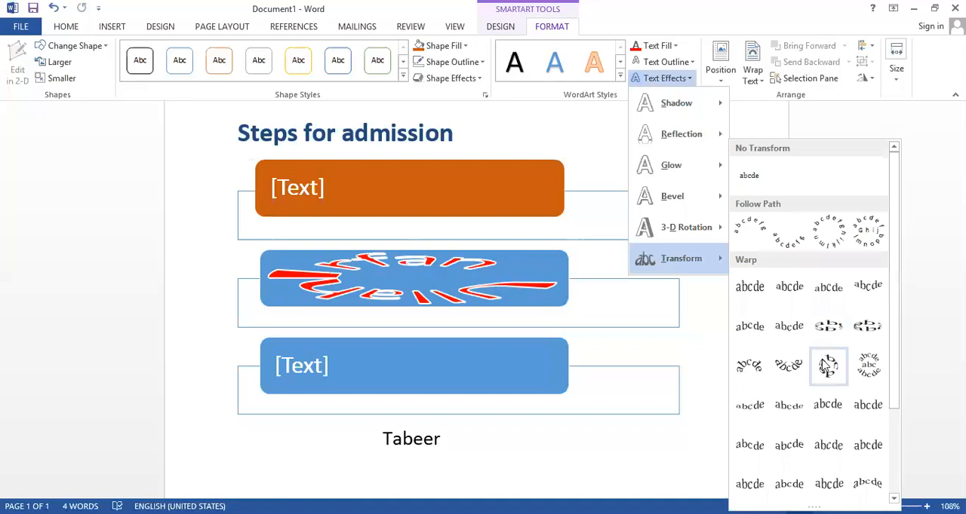
click(752, 339)
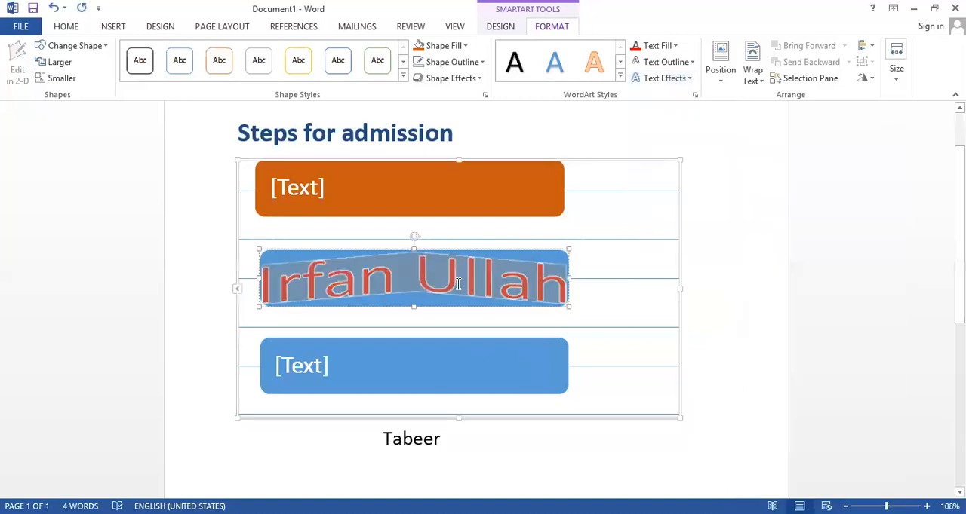
Undo the warp transform on the name and the last shift of the orange text box
click(685, 80)
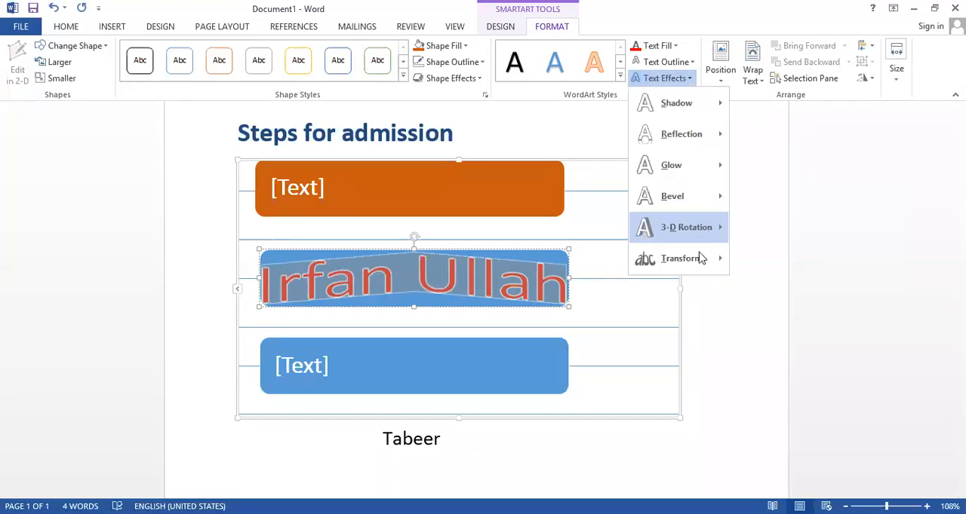
click(635, 313)
key(ctrl+z)
key(ctrl+z)
key(ctrl+z)
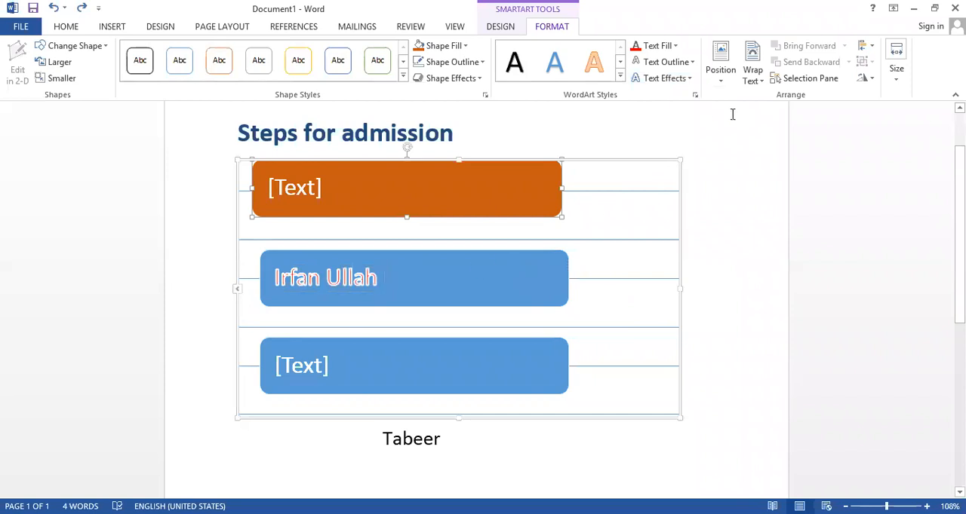
Look at the position options and the height and width settings for the second text box
click(719, 85)
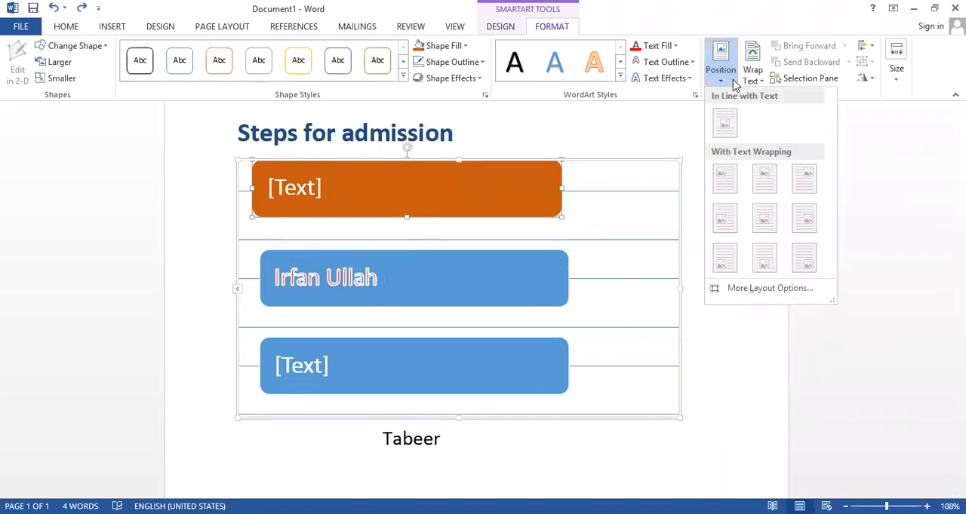
click(321, 296)
click(332, 285)
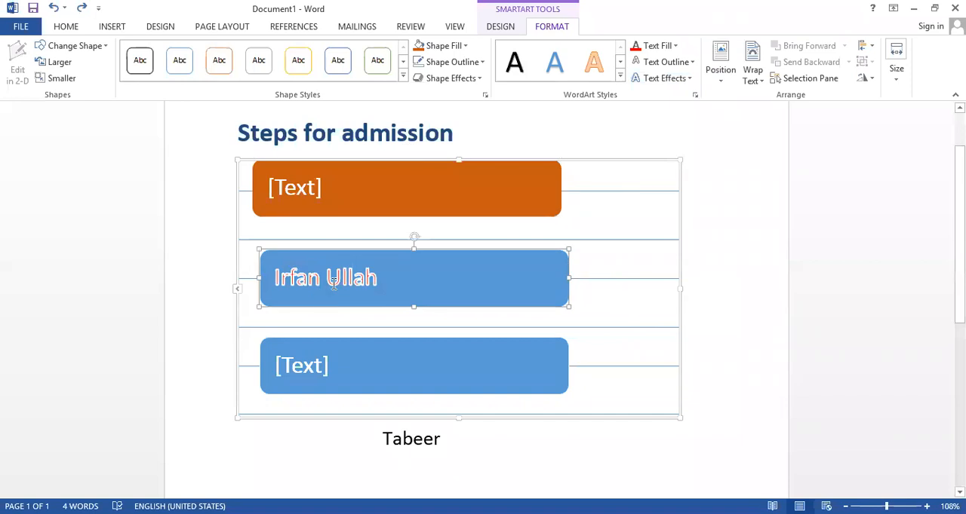
click(724, 80)
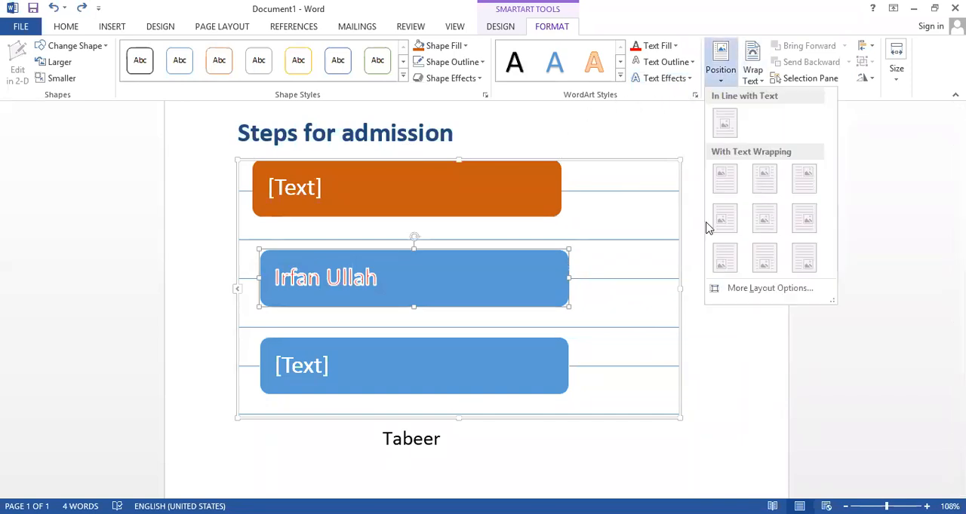
click(435, 276)
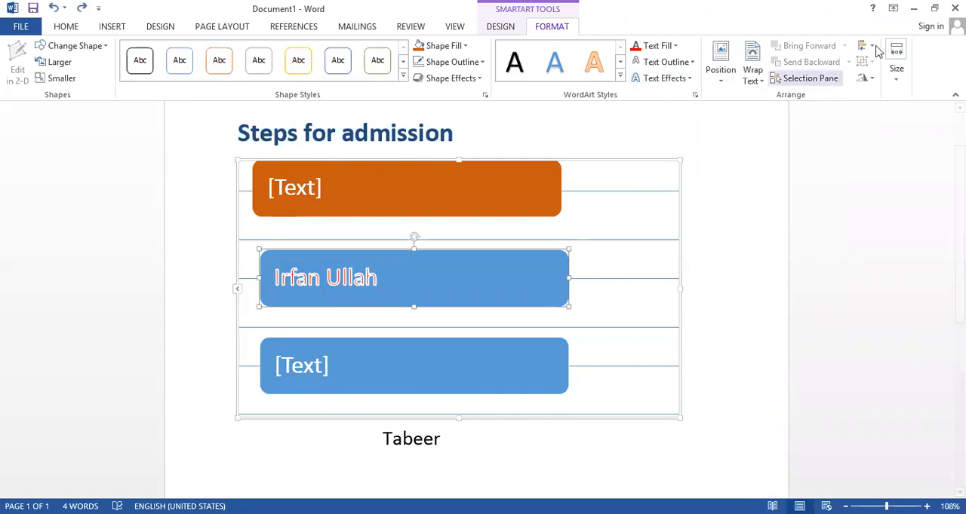
click(905, 81)
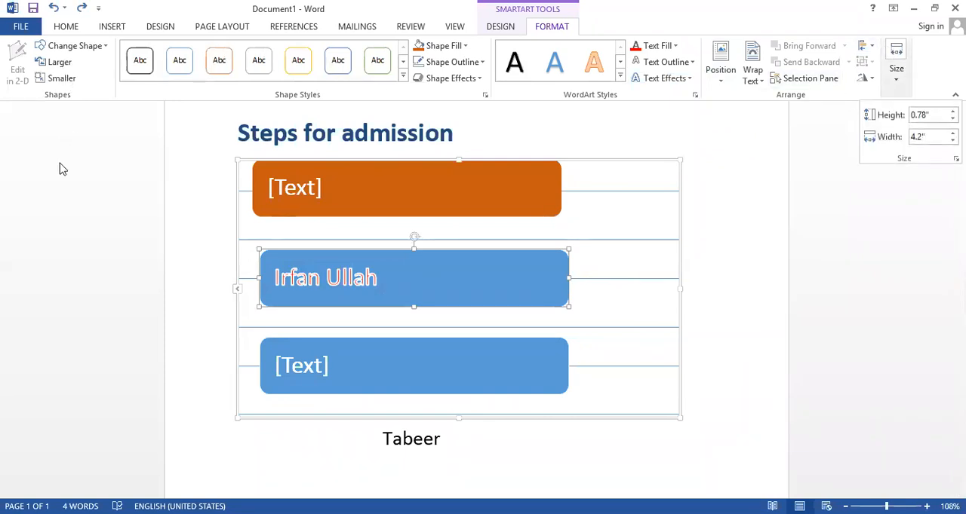
click(75, 187)
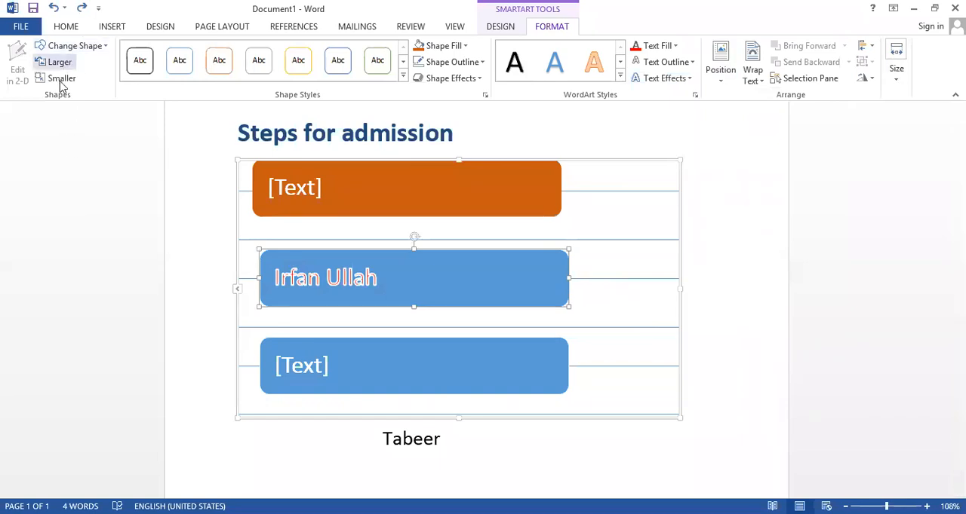
Enlarge and shrink the orange first text box in increments, ending slightly narrower than at the start
click(388, 198)
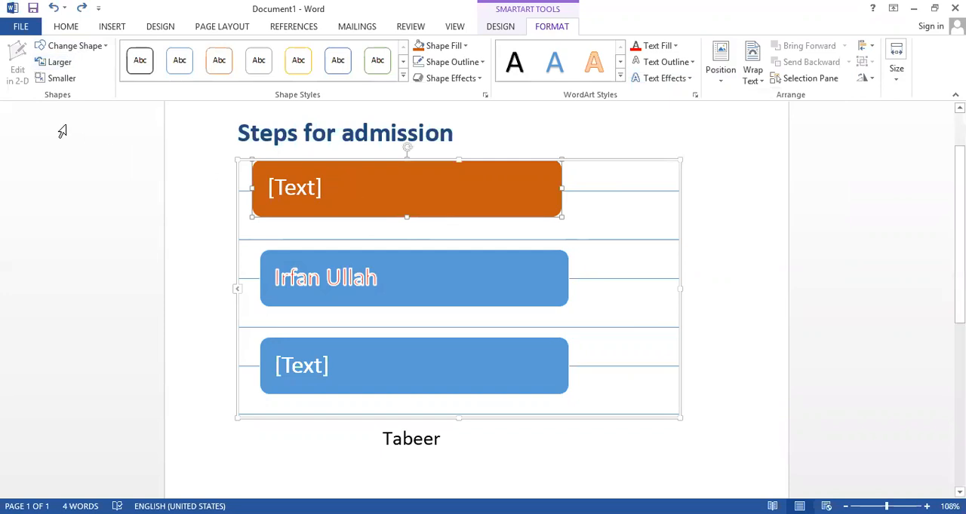
click(60, 63)
click(62, 63)
click(64, 63)
click(64, 79)
click(66, 79)
click(66, 79)
click(64, 79)
click(64, 79)
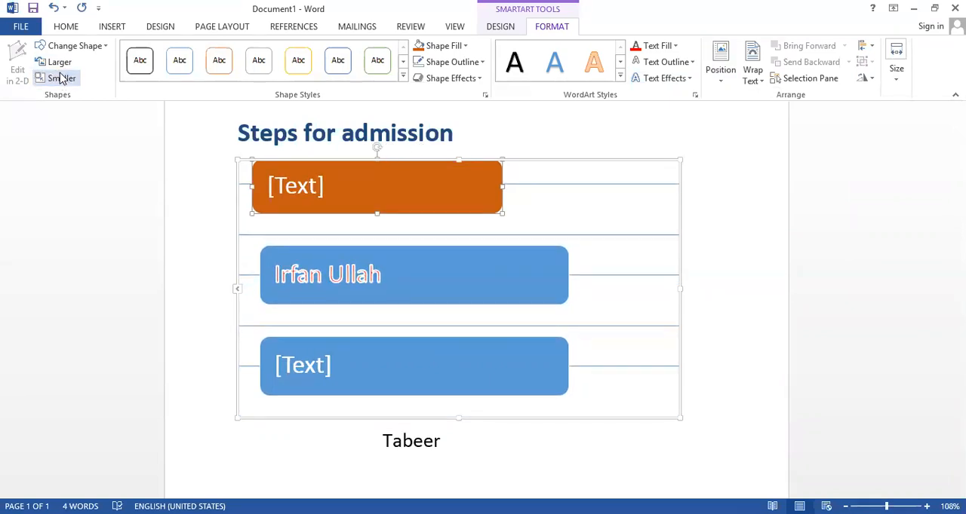
click(60, 65)
click(60, 67)
click(61, 67)
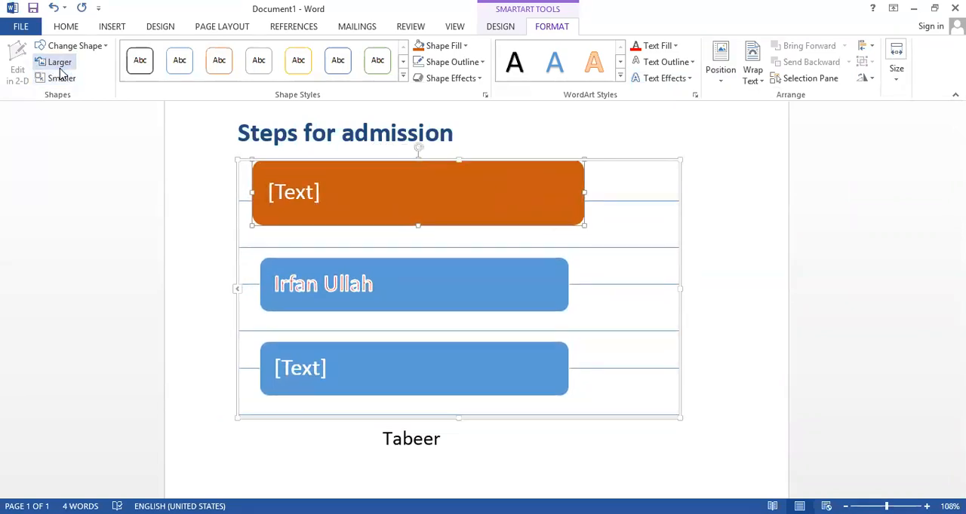
click(66, 78)
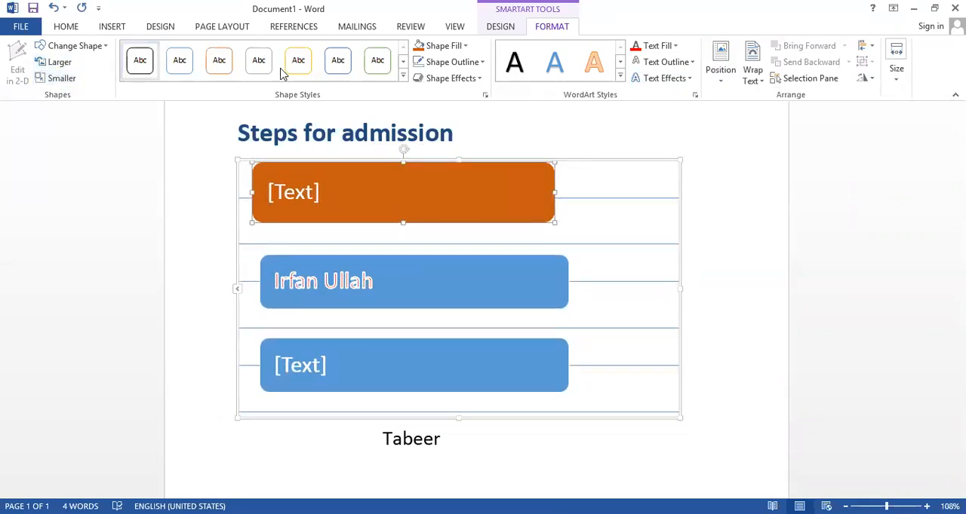
Add a blank shape before the box containing the full name
click(500, 29)
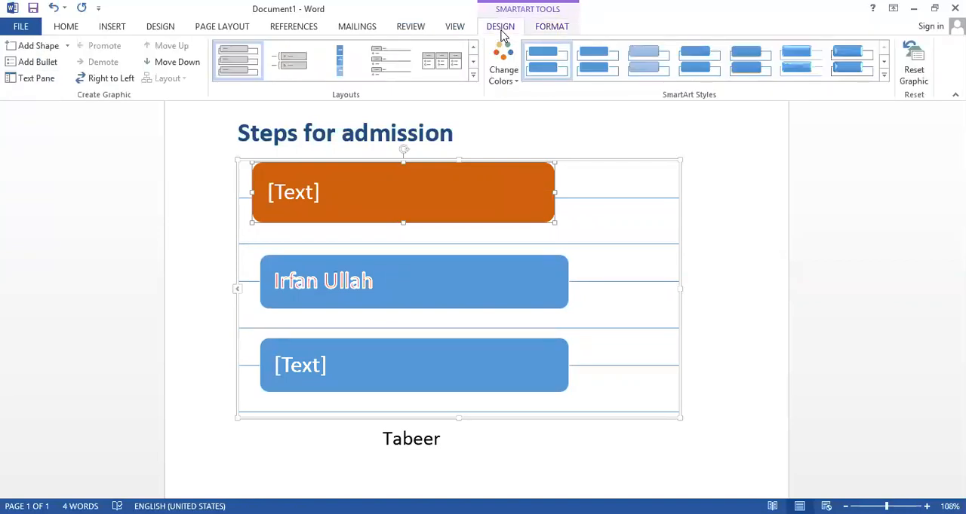
click(66, 47)
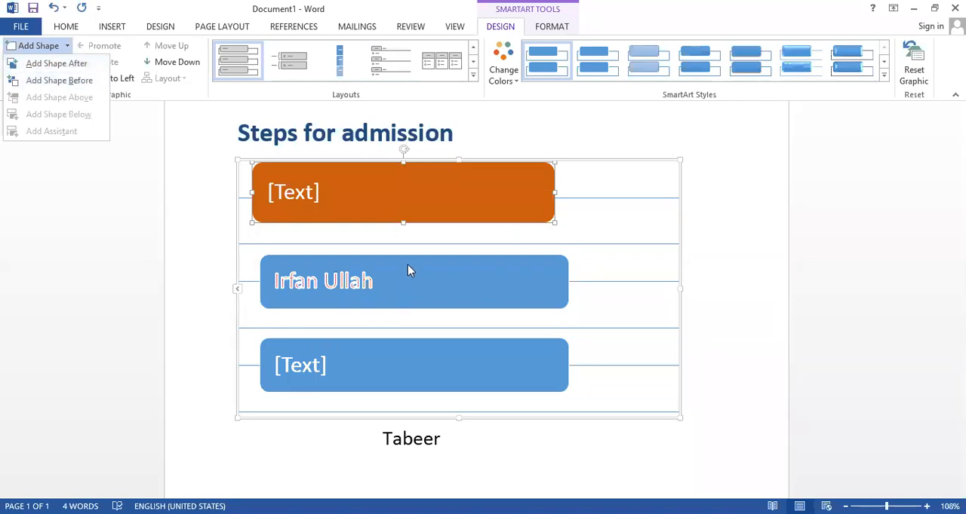
click(383, 289)
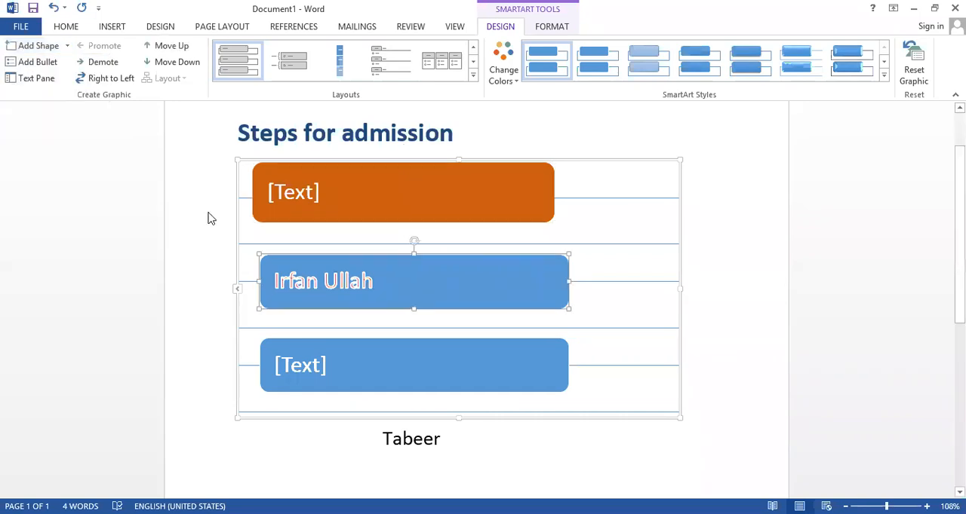
click(66, 47)
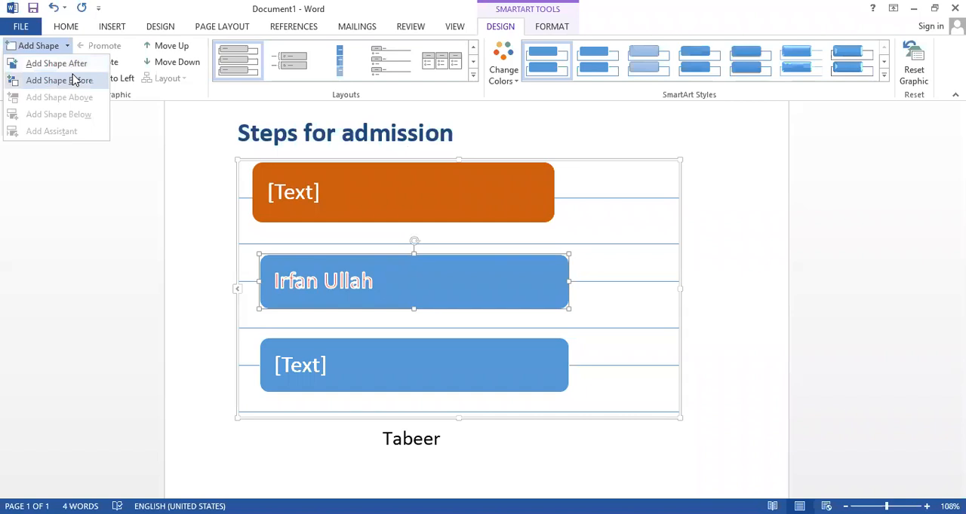
click(74, 80)
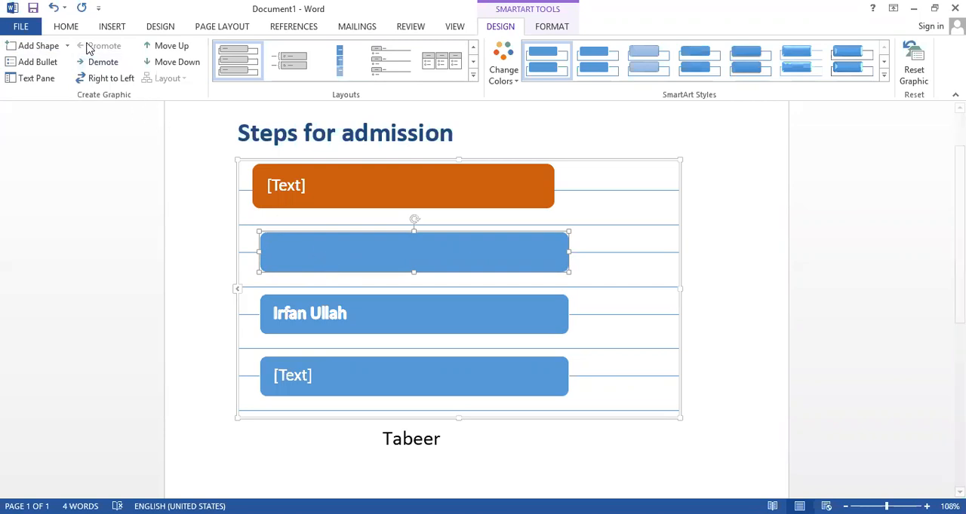
Add a blank shape after the box containing the full name, removing the first attempt and adding it again
click(388, 318)
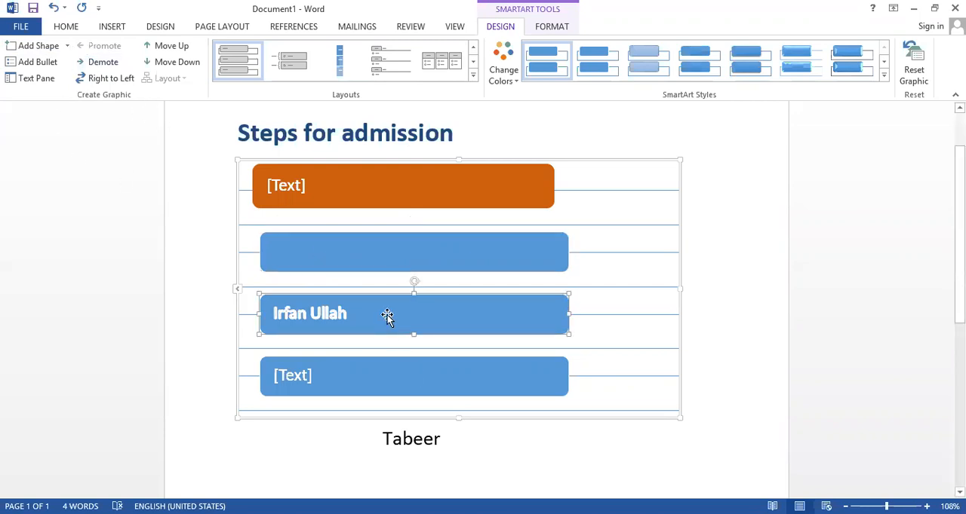
click(59, 47)
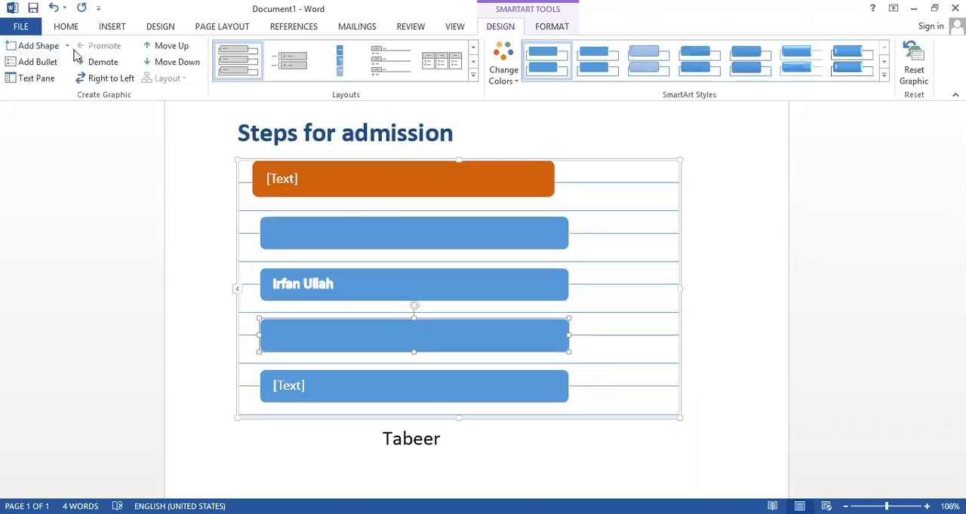
key(Delete)
click(66, 46)
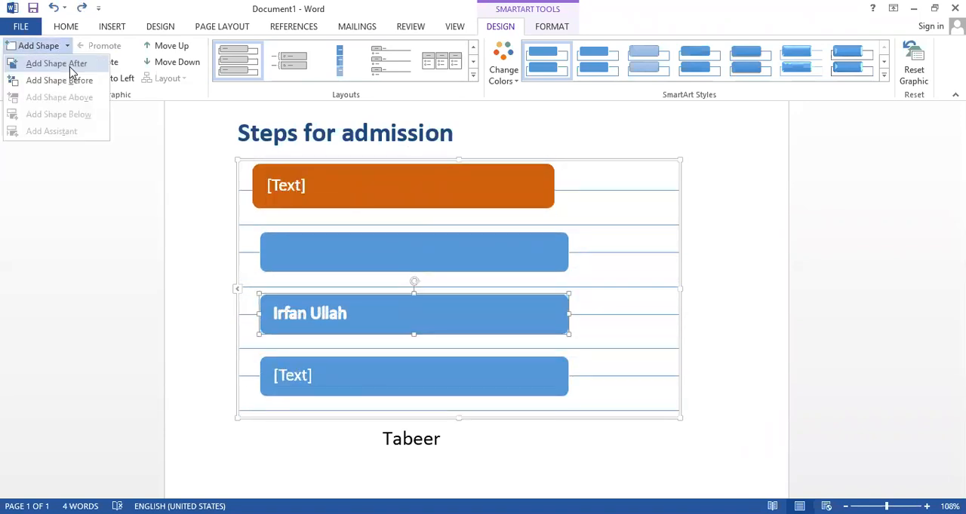
click(55, 63)
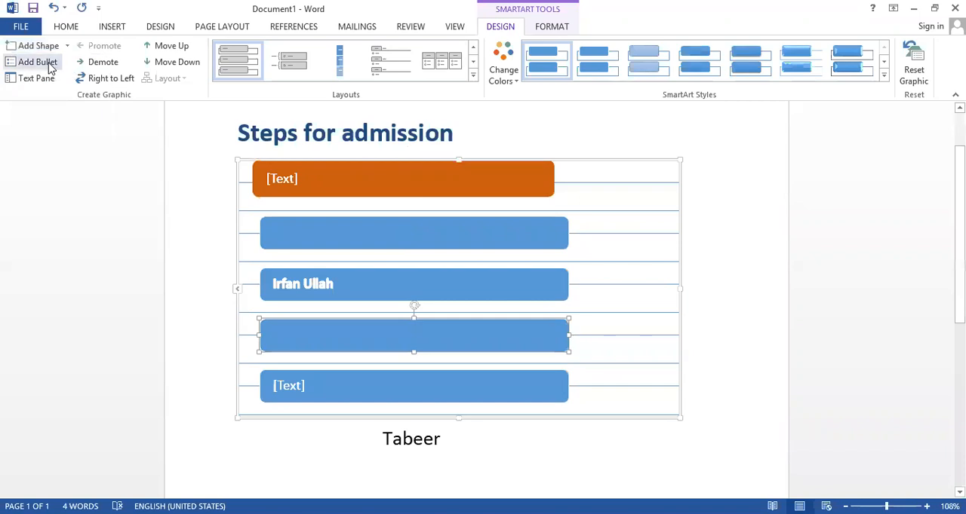
Add an empty bullet under the orange first box and another under the box containing the full name
click(712, 291)
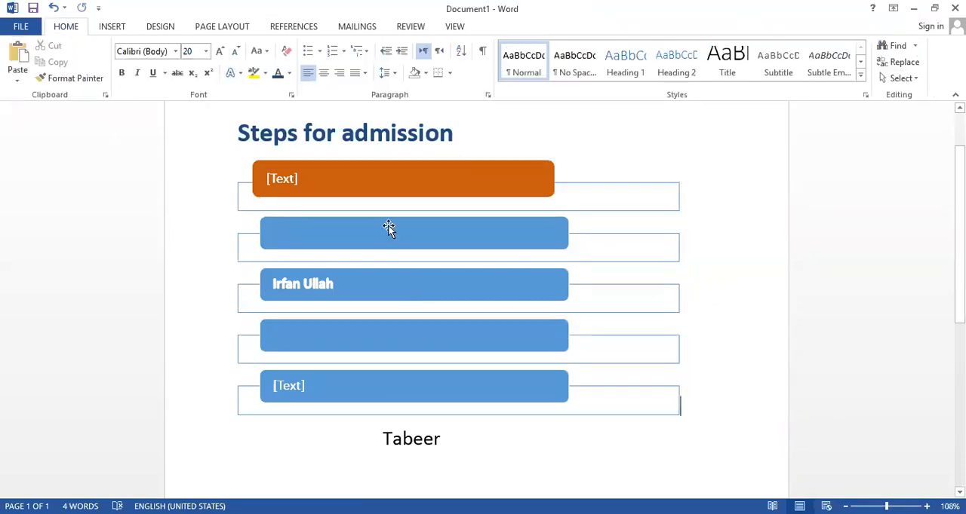
click(273, 174)
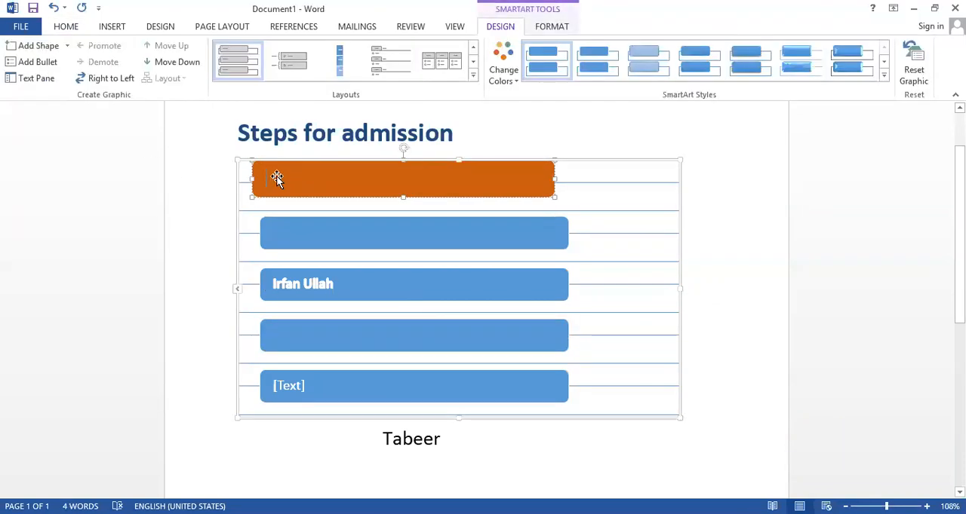
key(Escape)
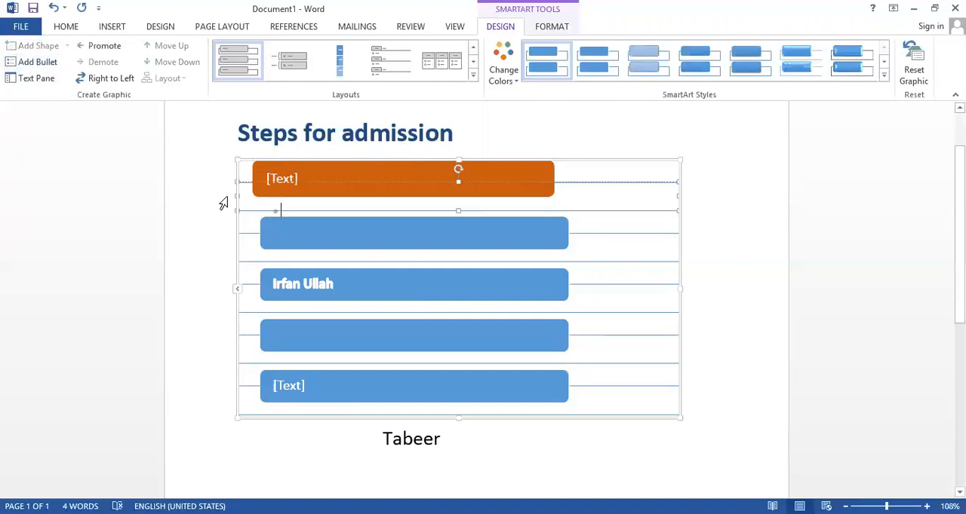
click(294, 235)
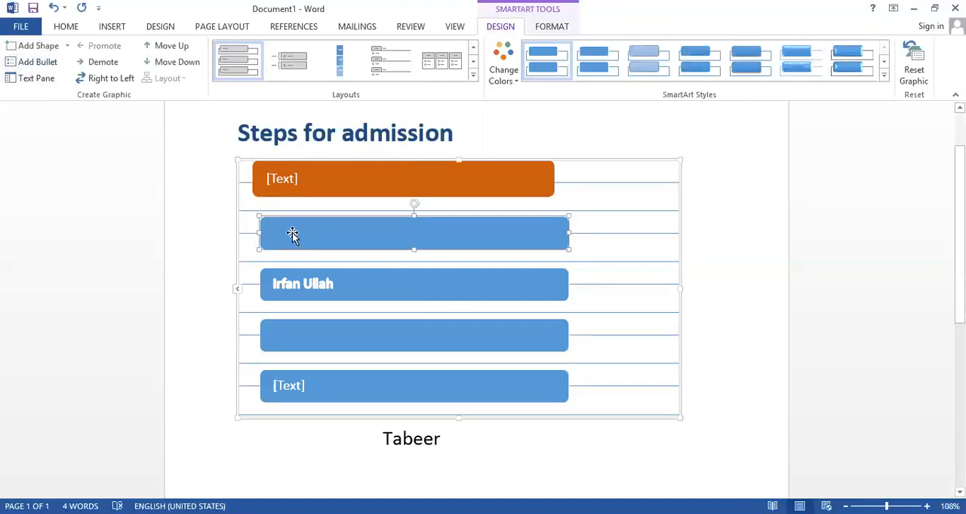
double_click(305, 288)
click(277, 282)
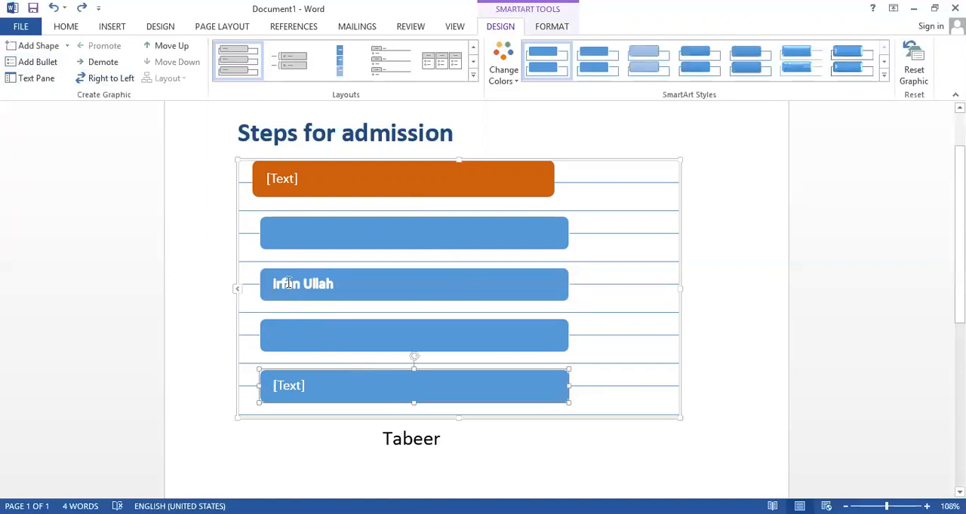
drag(274, 282, 327, 295)
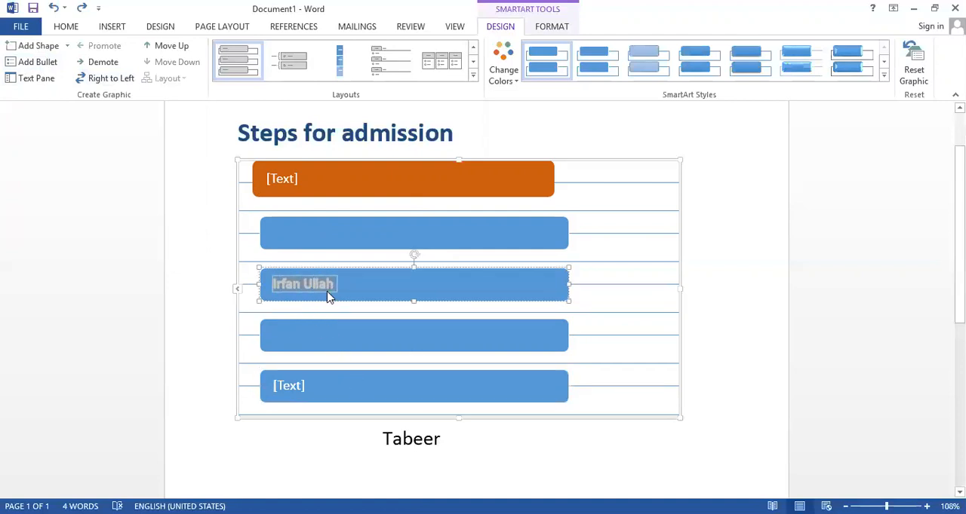
click(21, 68)
click(280, 341)
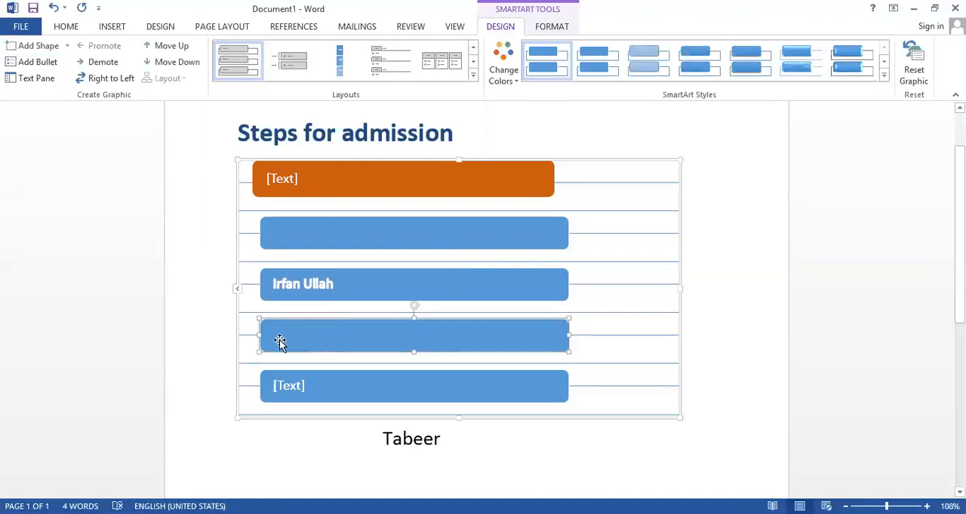
Show the SmartArt text pane and move it farther away from the graphic
click(69, 47)
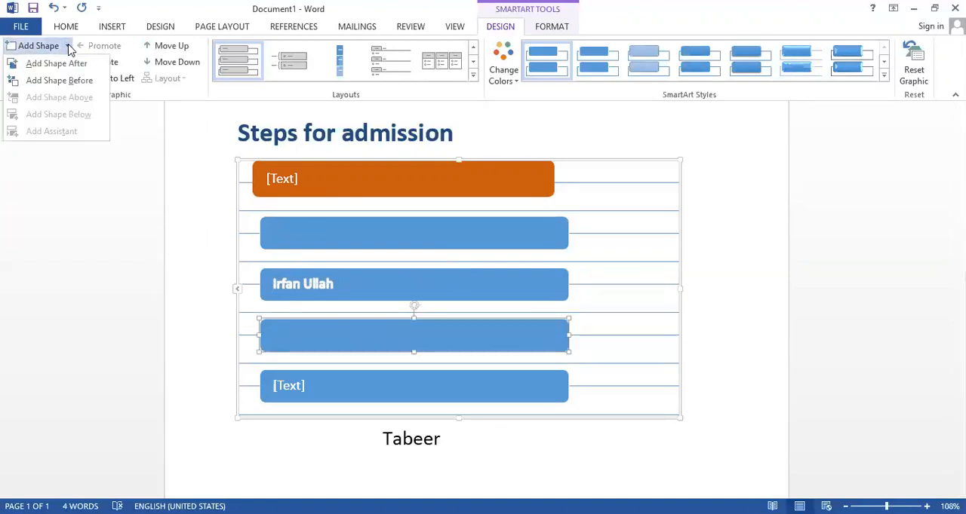
click(43, 80)
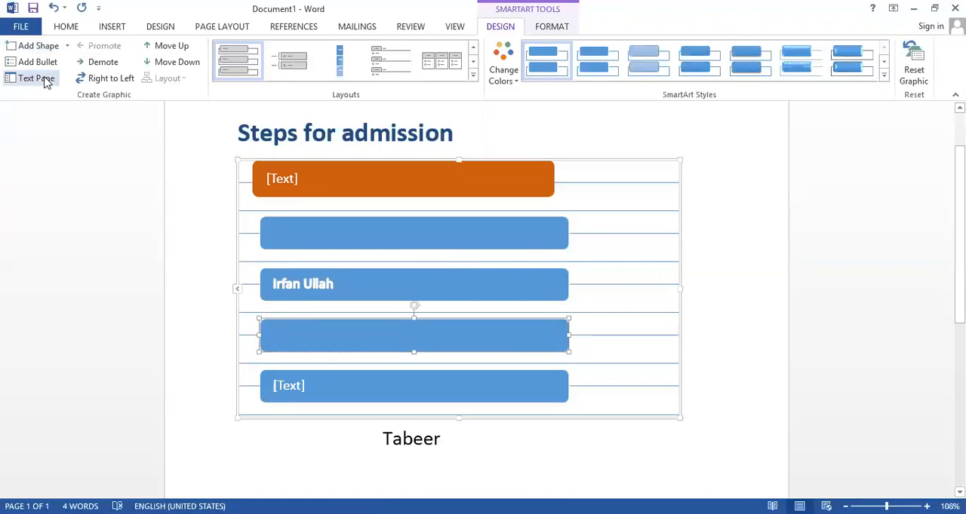
click(44, 83)
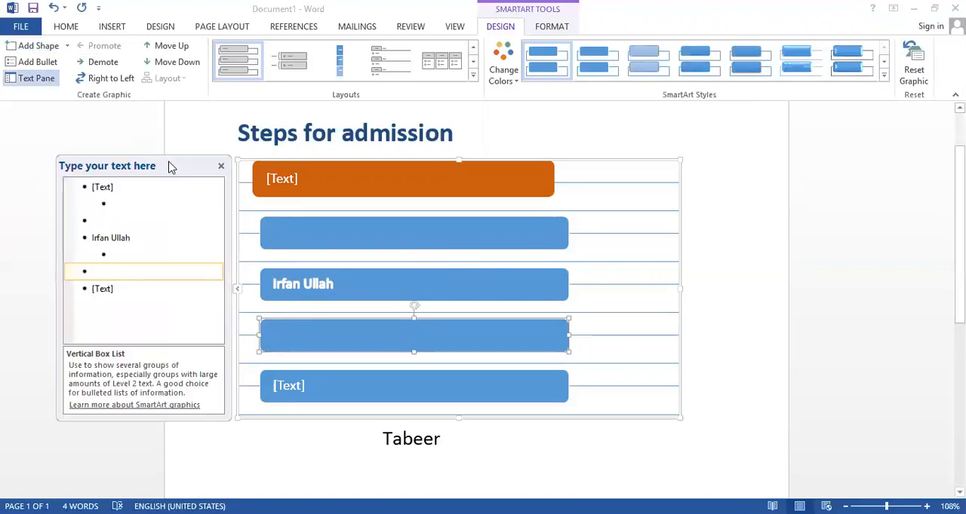
drag(158, 171, 119, 155)
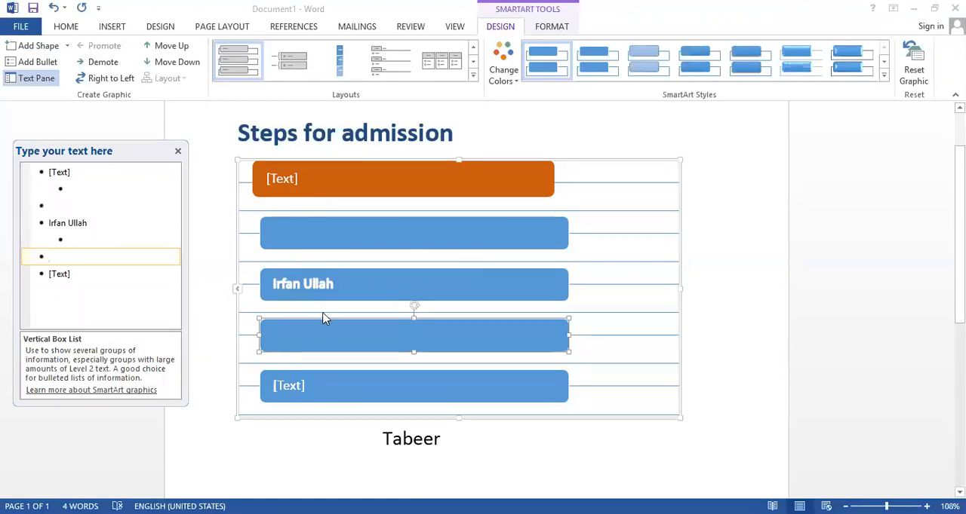
Remove the empty sub-bullets under the first entry and the full-name entry in the text pane
click(74, 190)
key(BackSpace)
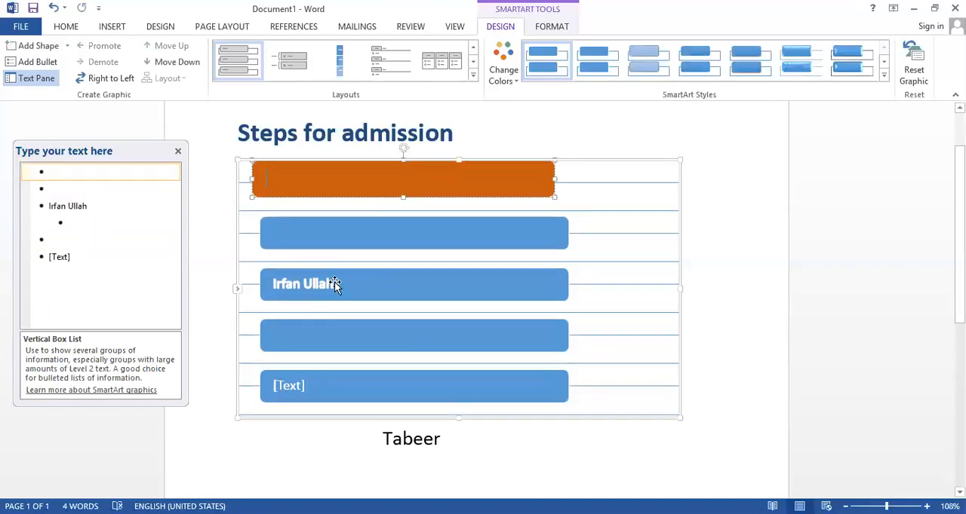
click(332, 285)
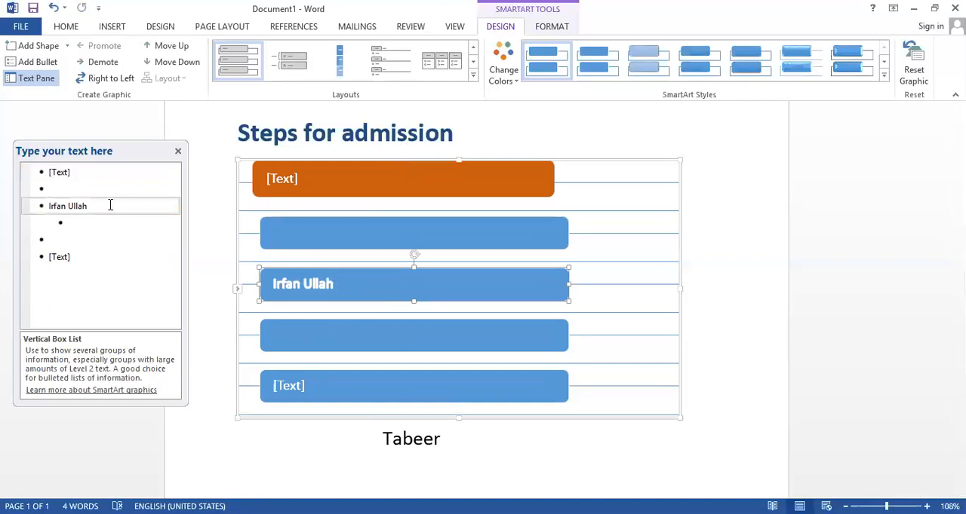
click(91, 223)
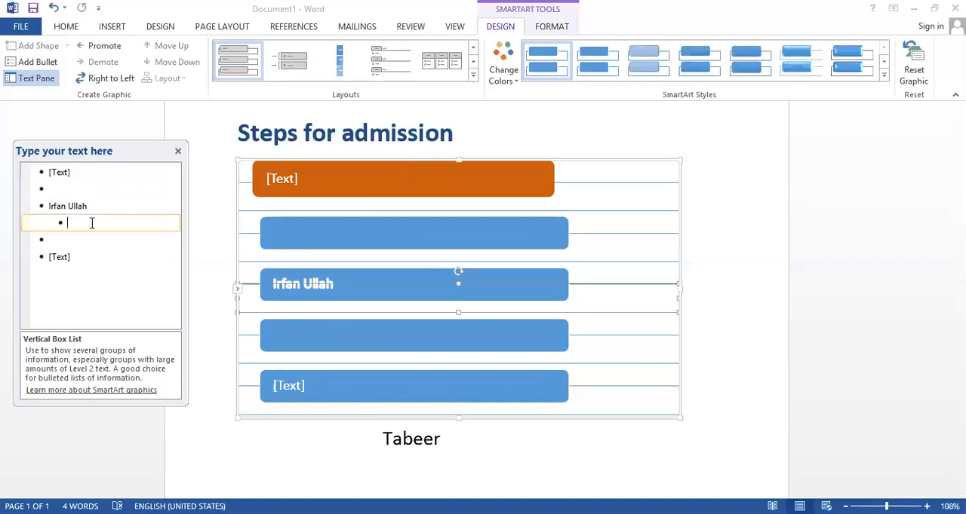
key(BackSpace)
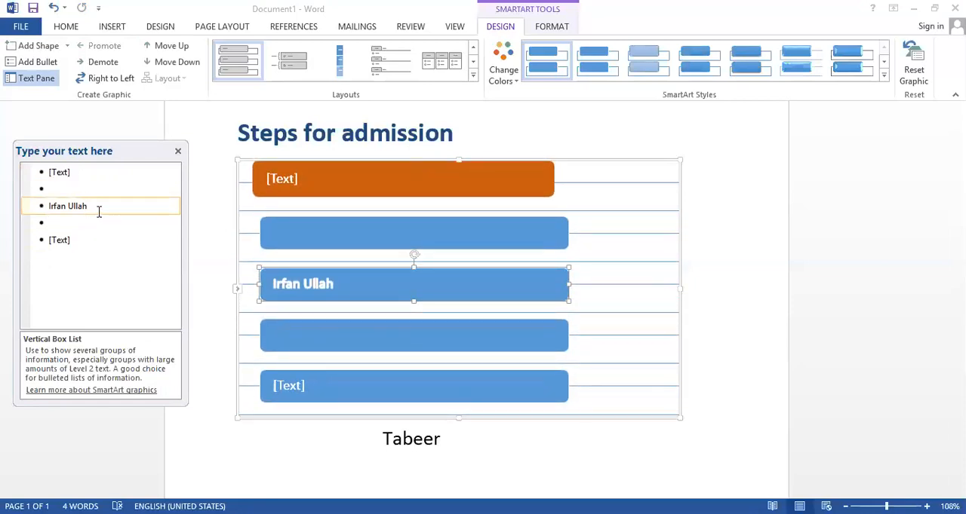
Try adding three blank entries after the full-name entry in the text pane, and remove them again
key(Return)
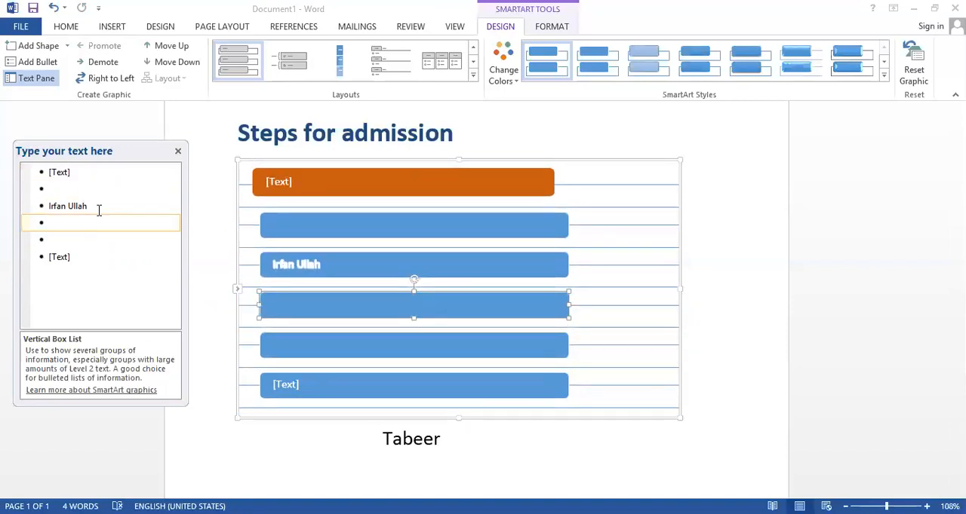
key(Return)
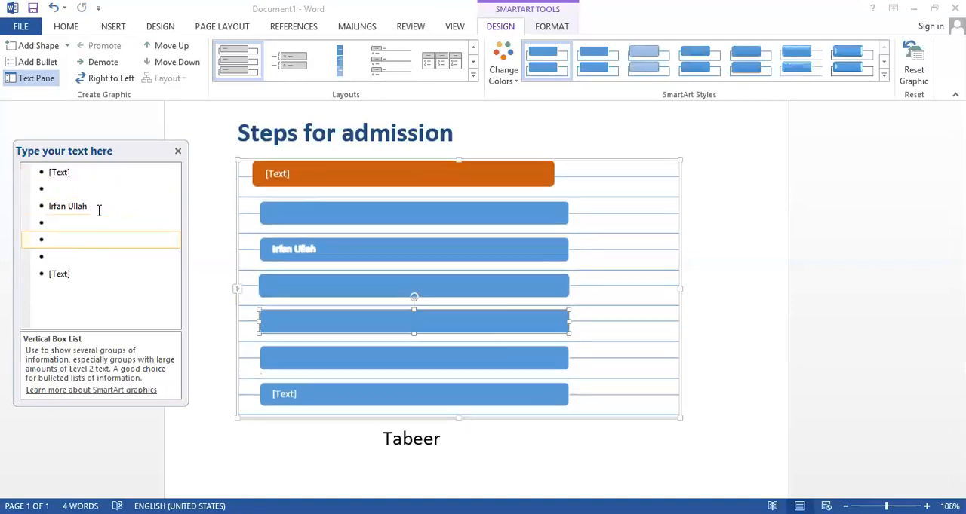
key(Return)
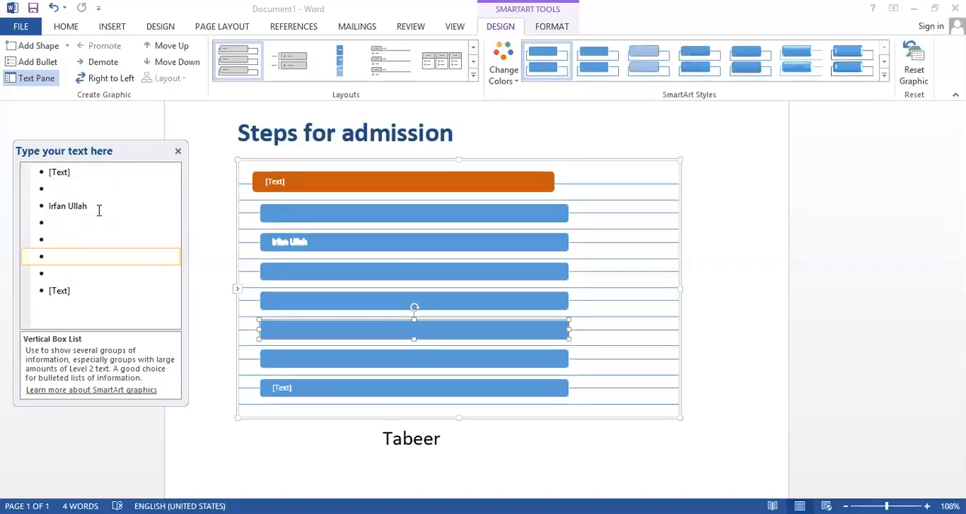
key(BackSpace)
key(BackSpace)
key(BackSpace)
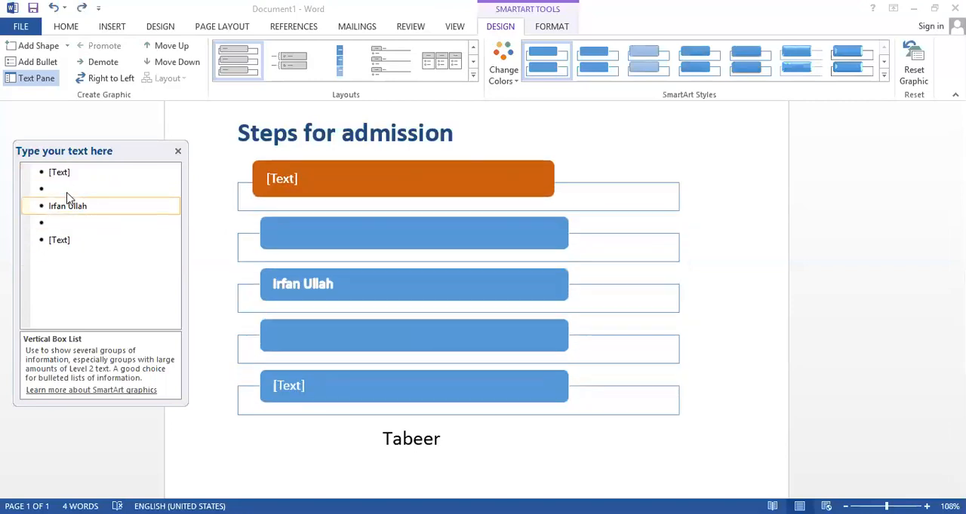
Enter a person's first name in each of the first two entries of the text pane
click(64, 172)
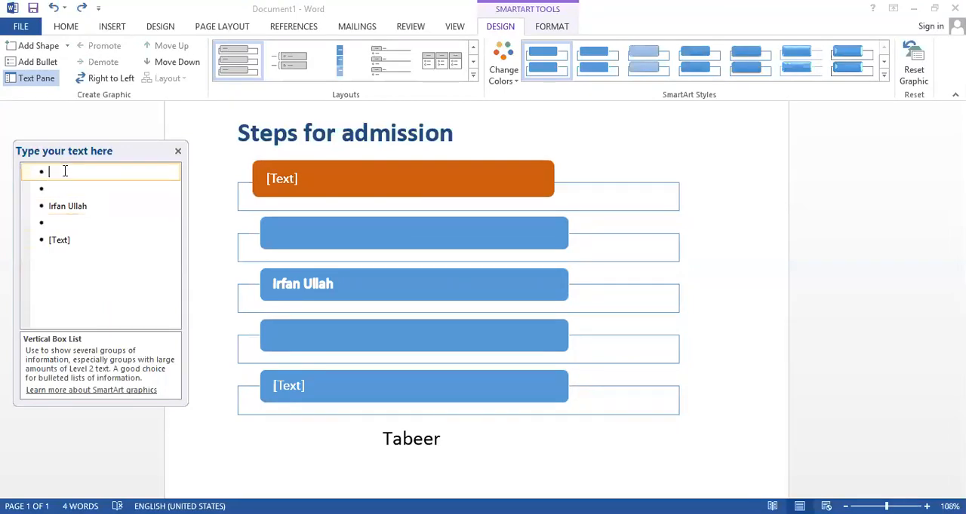
text(Adnan)
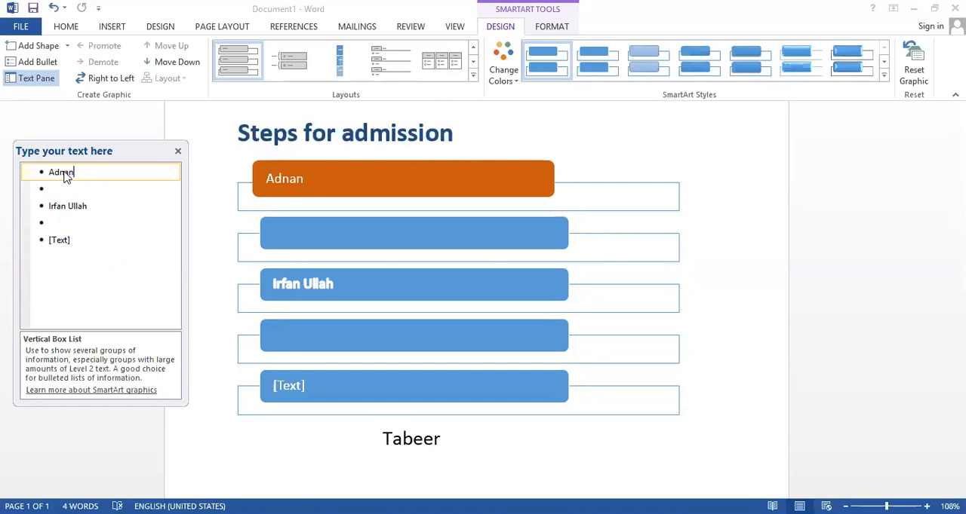
click(54, 188)
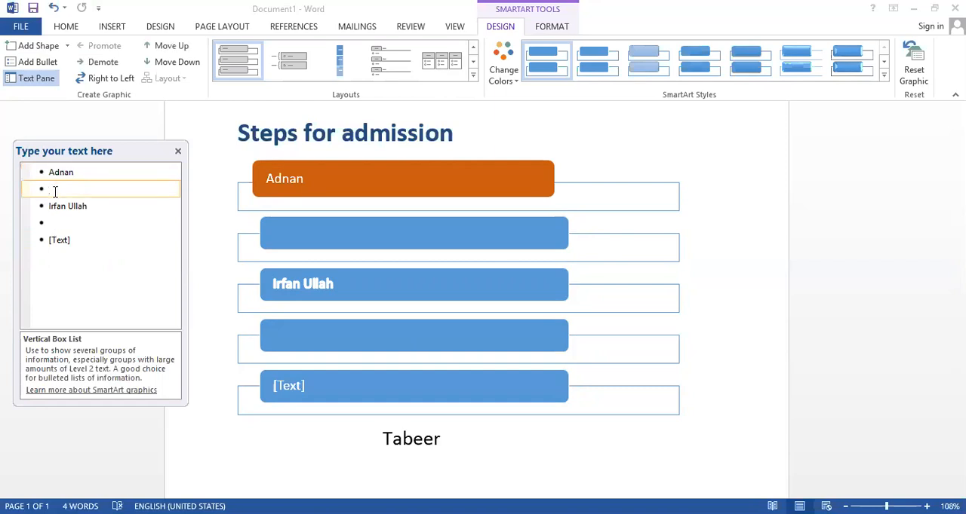
text(Irfan)
Enter a person's first name in the blank fourth entry of the text pane and delete the placeholder entry below it
click(54, 223)
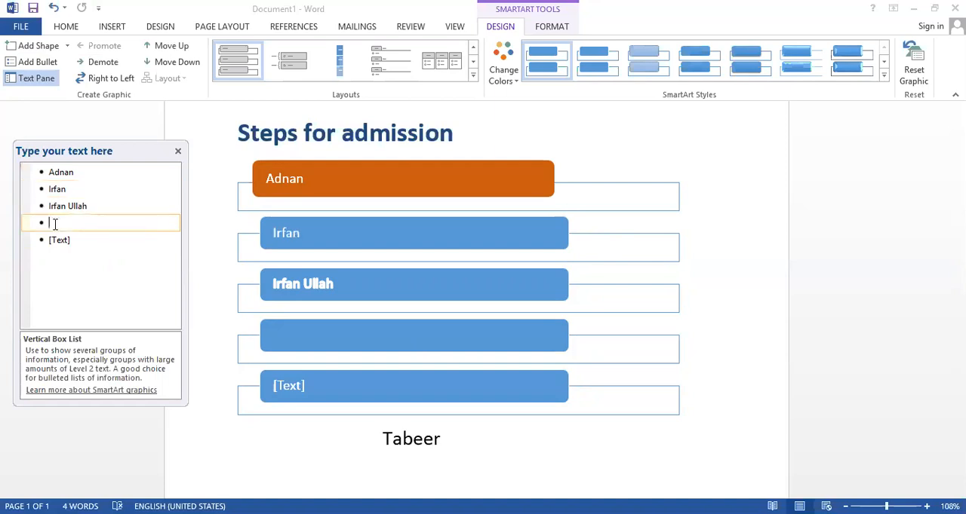
text(Tabewe)
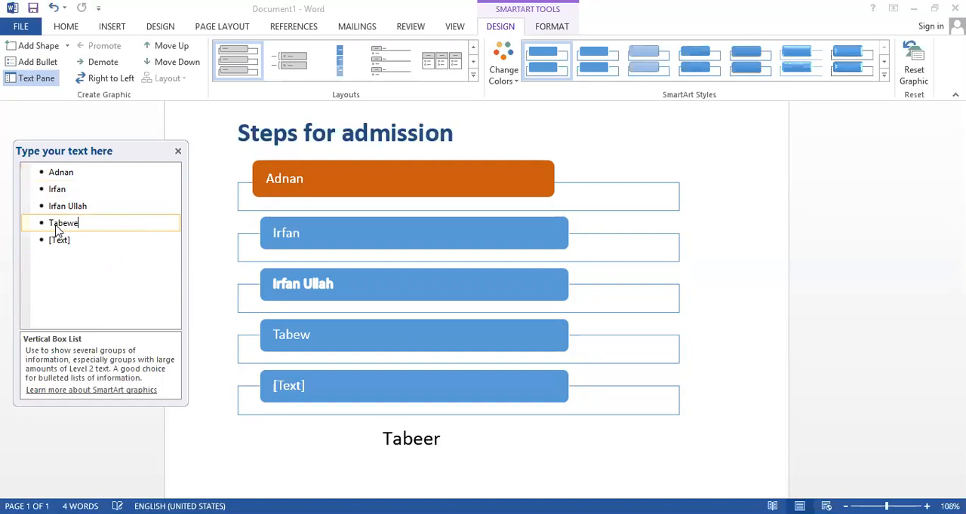
key(BackSpace)
key(BackSpace)
text(er)
click(102, 237)
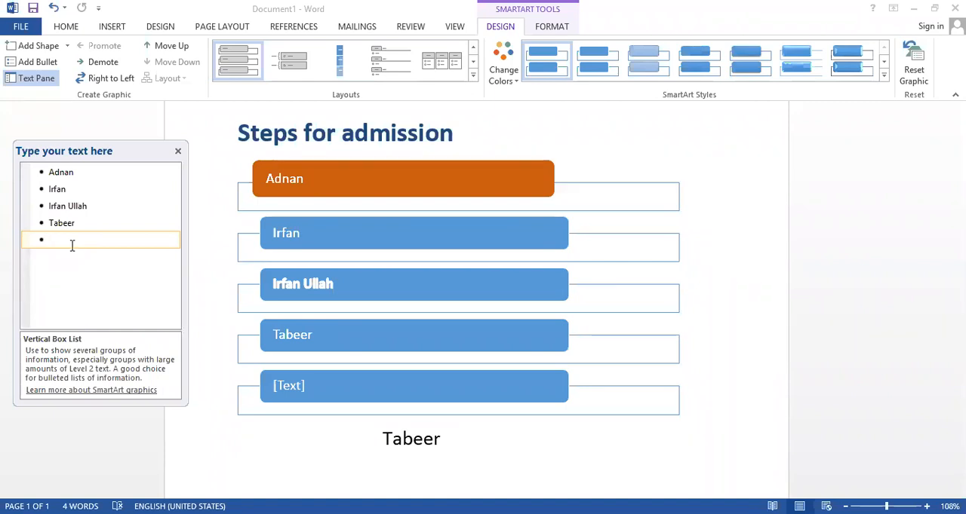
key(BackSpace)
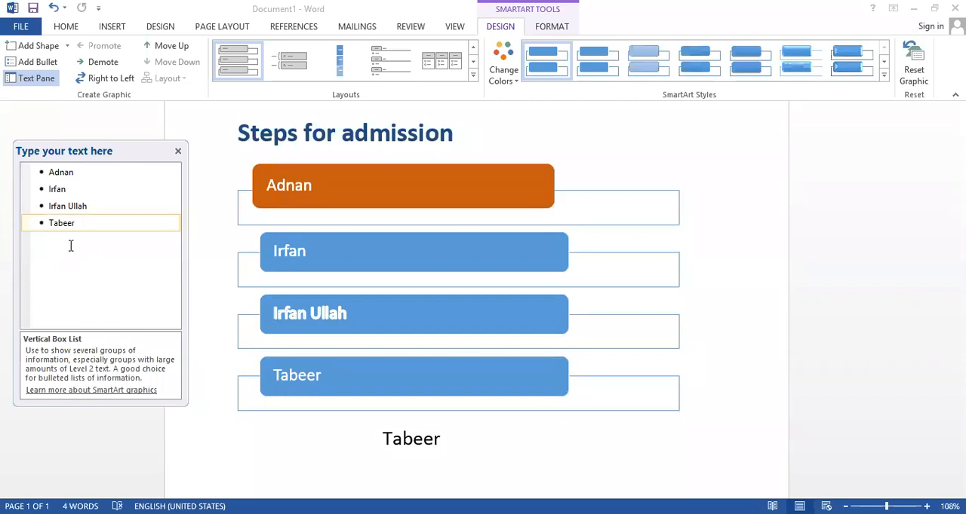
Clear the text of the fourth entry in the text pane and remove the emptied entry
key(BackSpace)
key(BackSpace)
key(BackSpace)
key(BackSpace)
key(BackSpace)
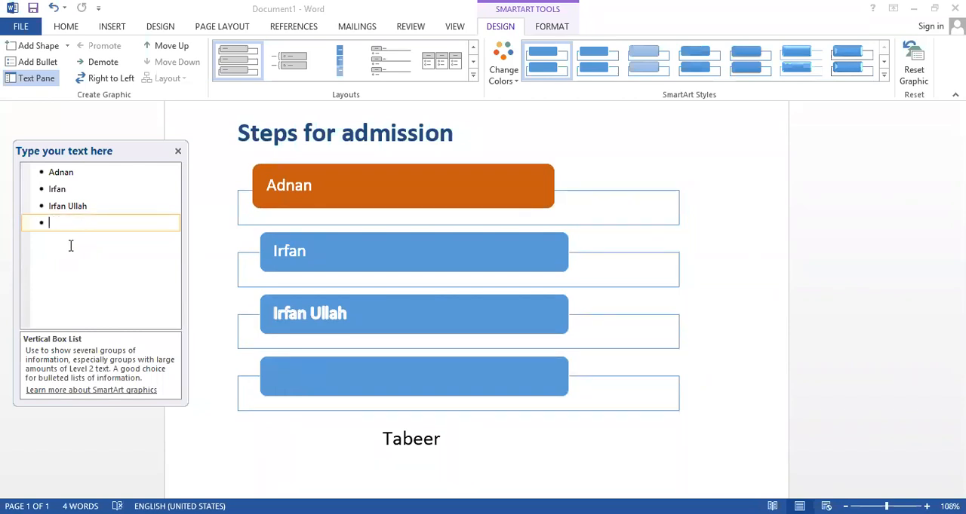
key(BackSpace)
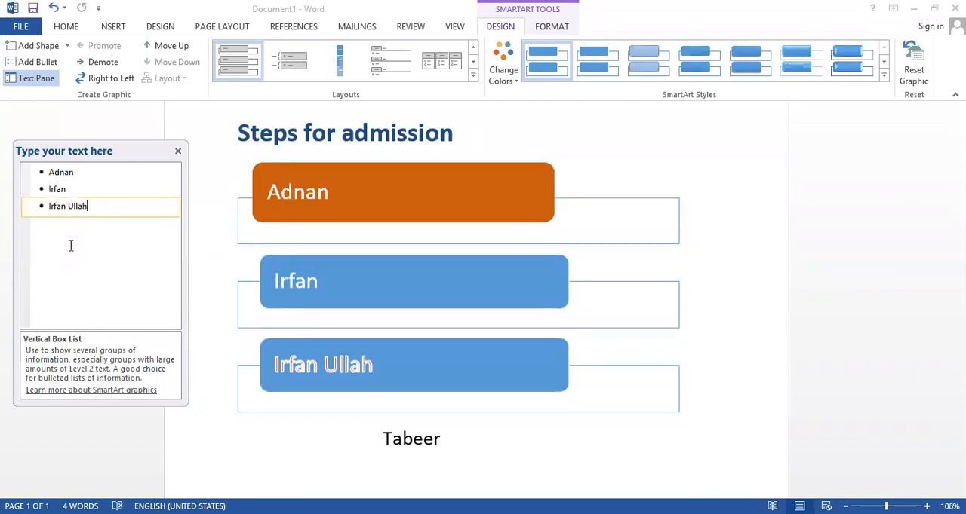
Try adding two blank entries after the third entry in the text pane, and remove them again
key(Return)
key(Return)
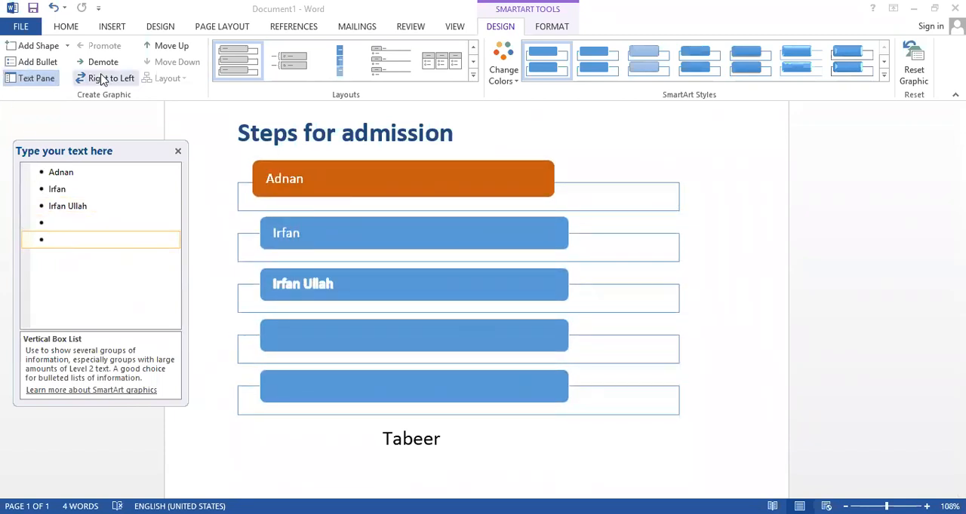
key(BackSpace)
key(BackSpace)
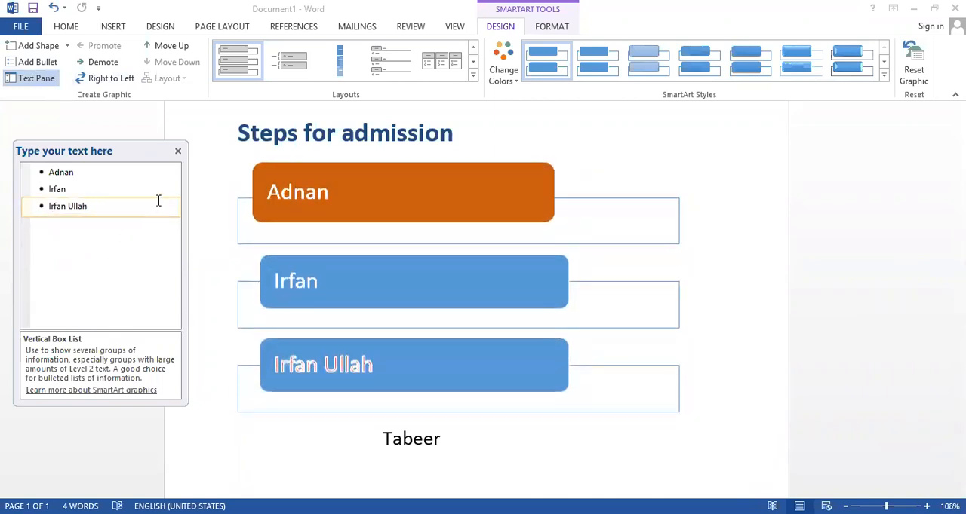
Close the SmartArt text pane and deselect the graphic by placing the cursor in the heading
click(66, 46)
click(67, 48)
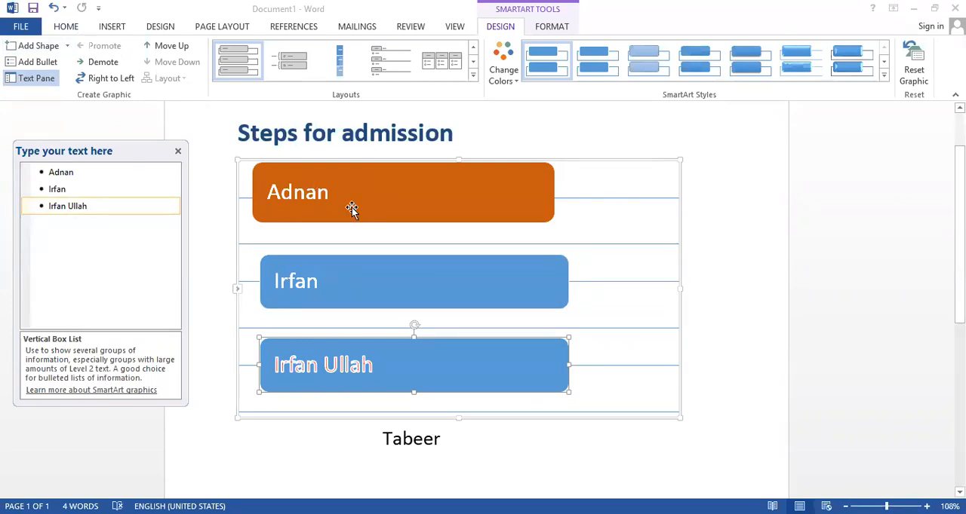
click(179, 152)
click(551, 27)
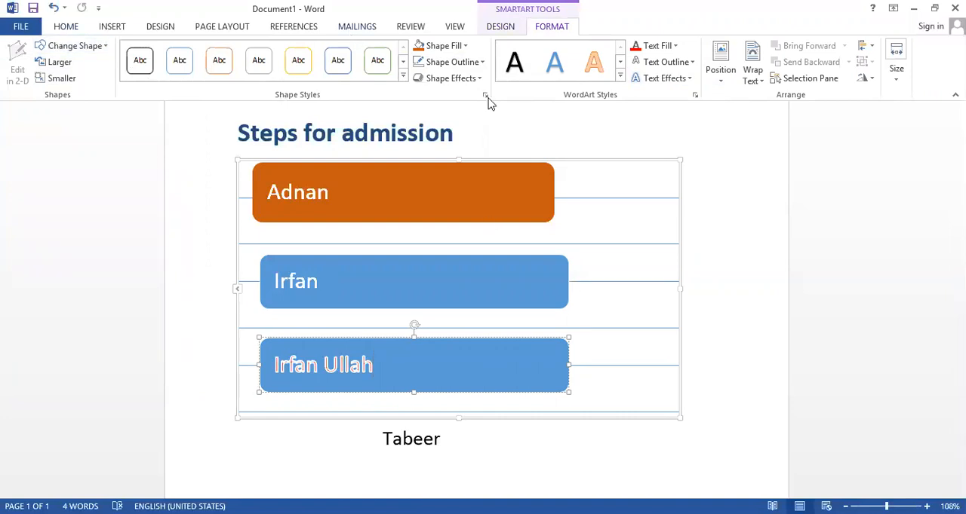
click(550, 117)
scroll(511, 123, up, 2)
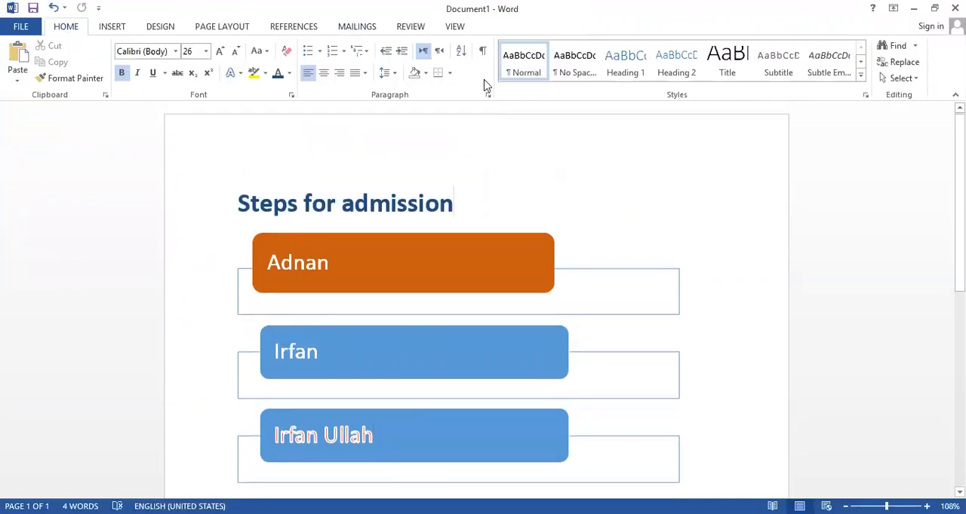
Demote the third box of the SmartArt graphic to a bullet under the second box, and promote it back
click(423, 280)
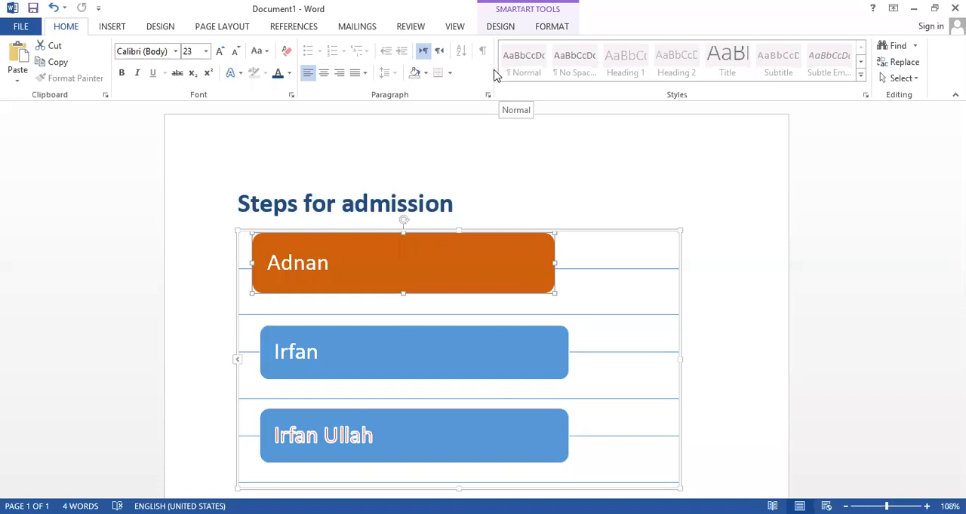
click(501, 26)
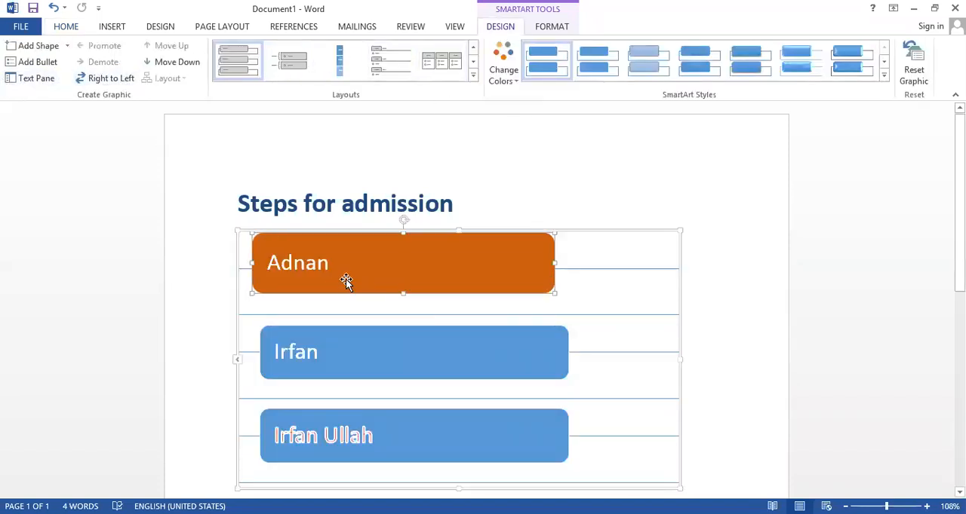
click(344, 337)
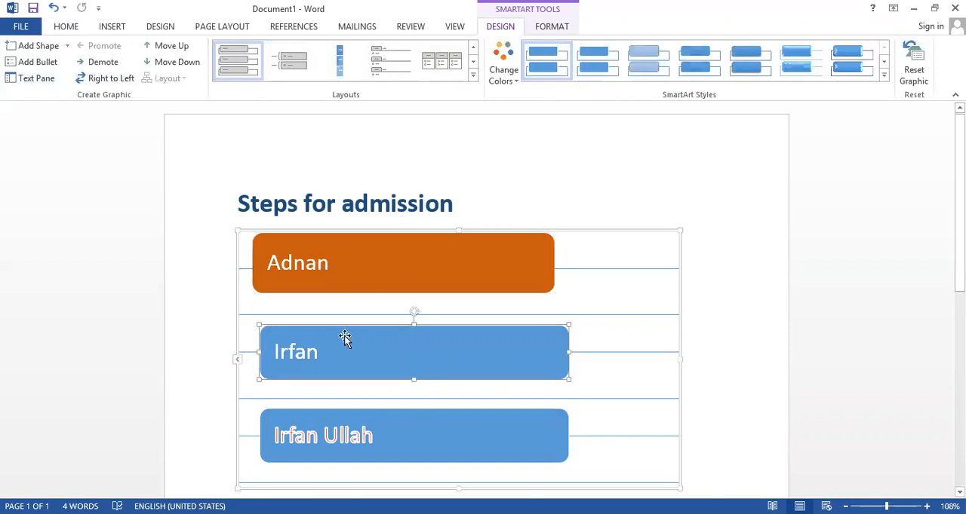
click(309, 443)
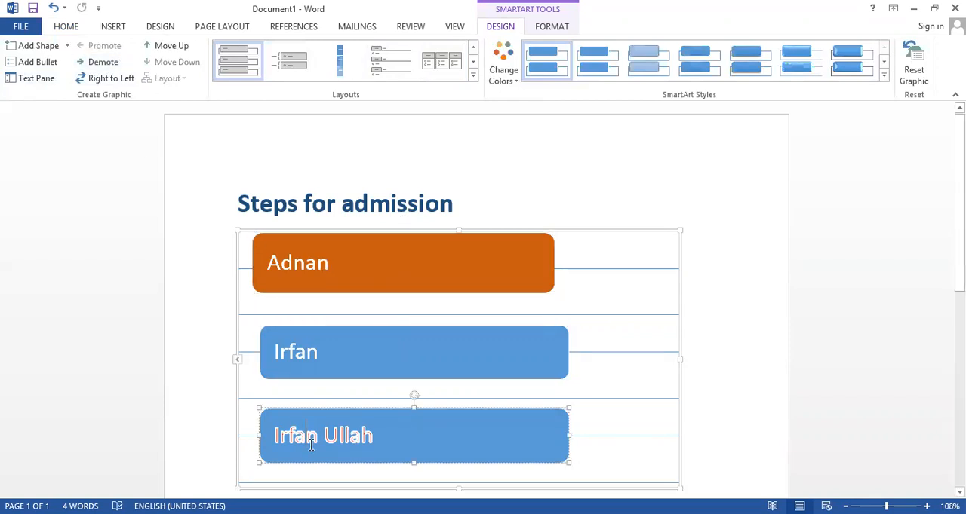
click(102, 63)
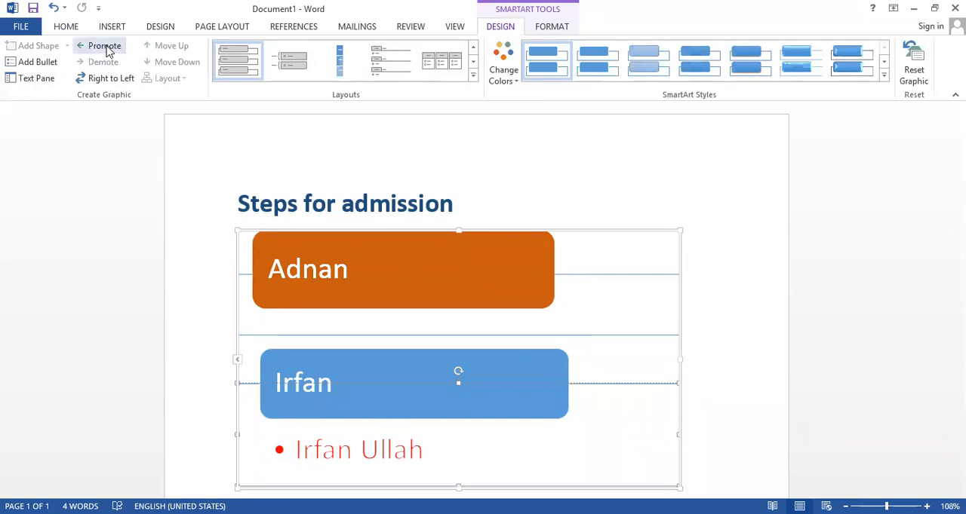
click(104, 46)
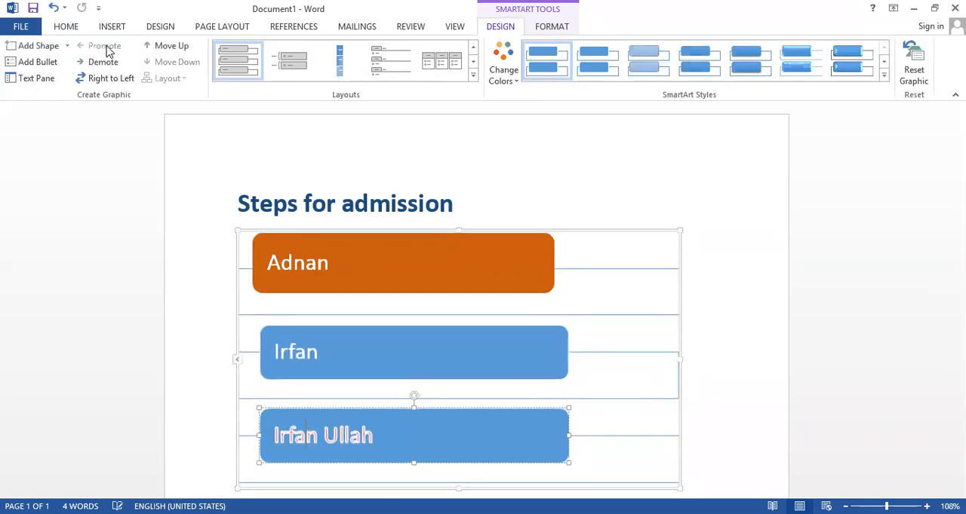
Demote the second box of the SmartArt graphic to a bullet under the first box
click(332, 278)
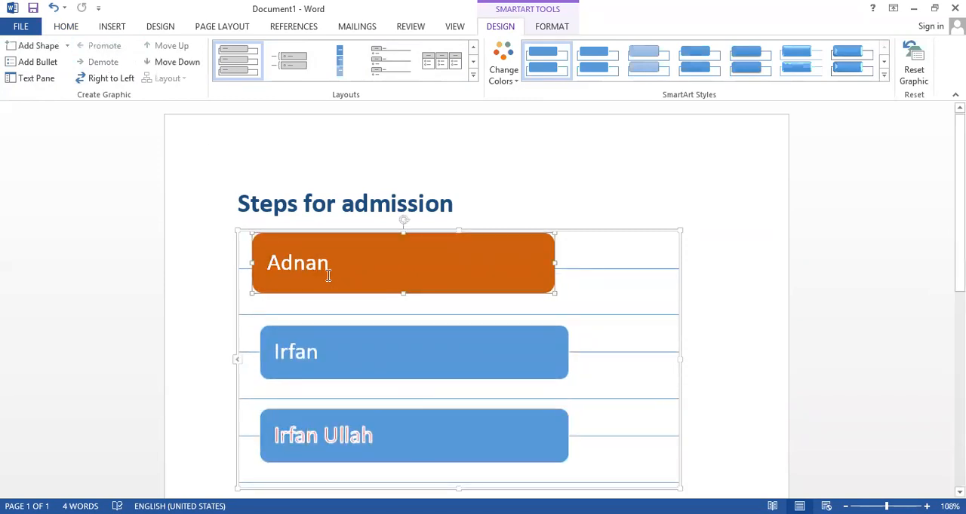
click(405, 389)
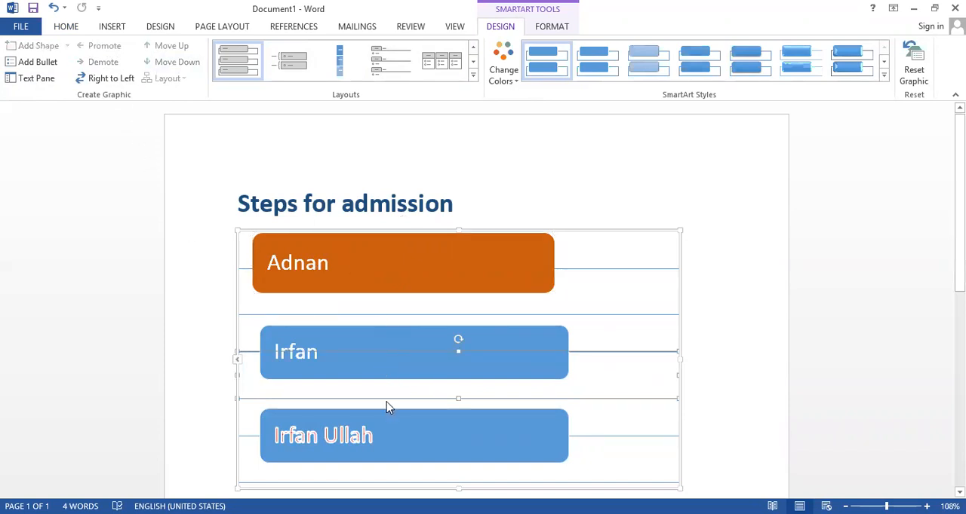
click(374, 339)
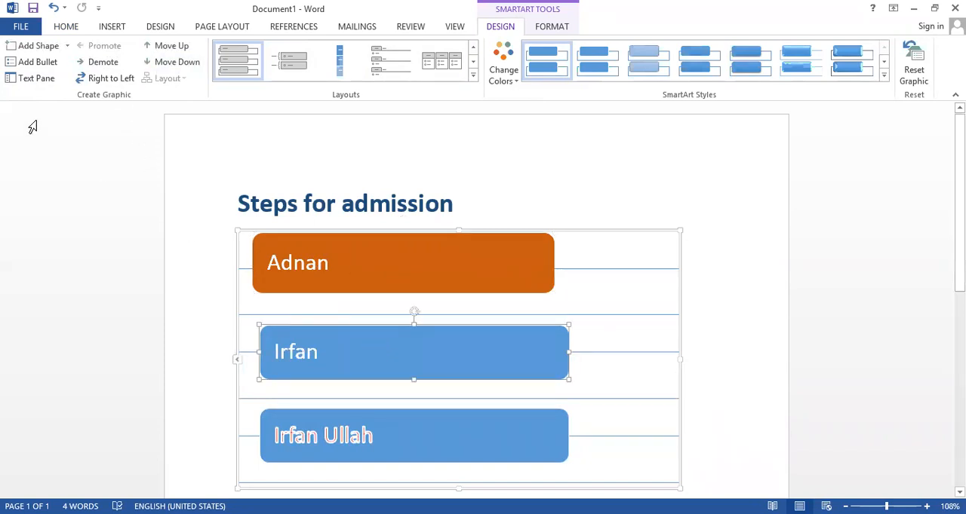
click(98, 62)
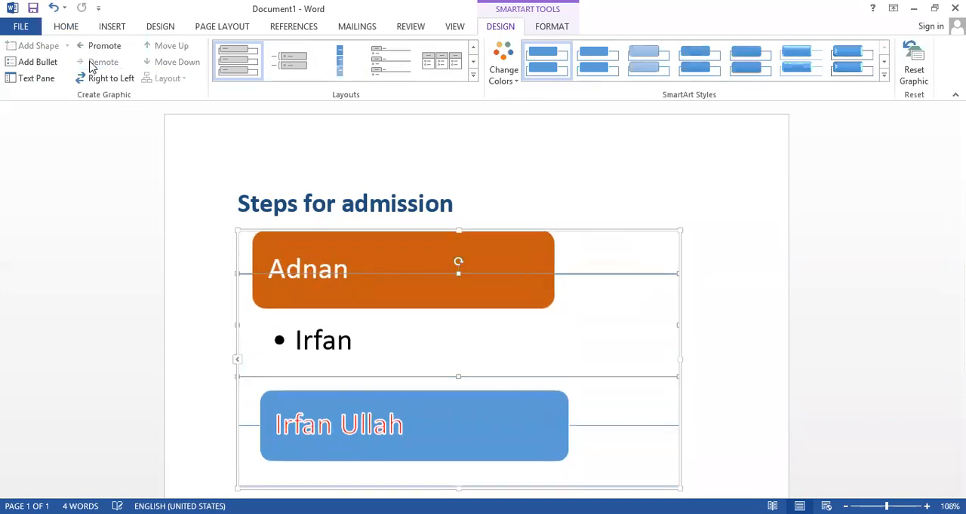
click(405, 255)
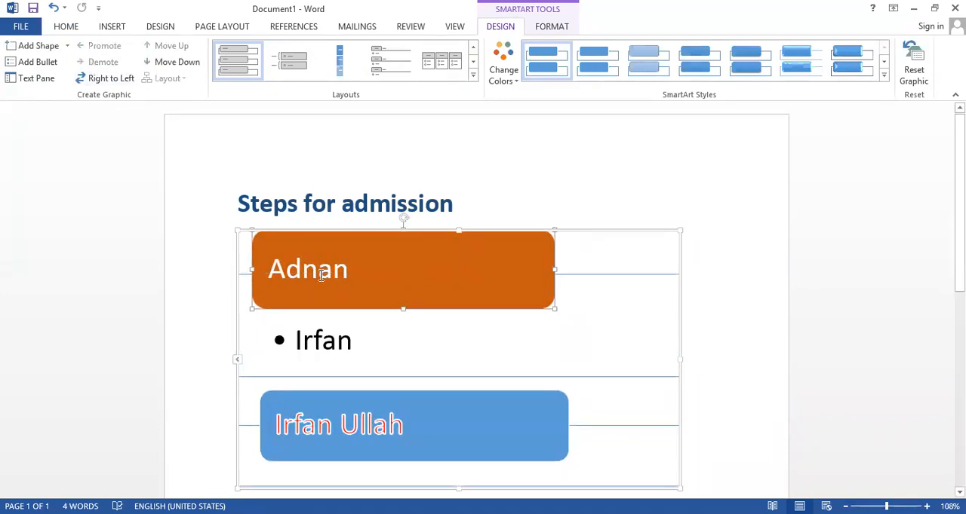
click(340, 395)
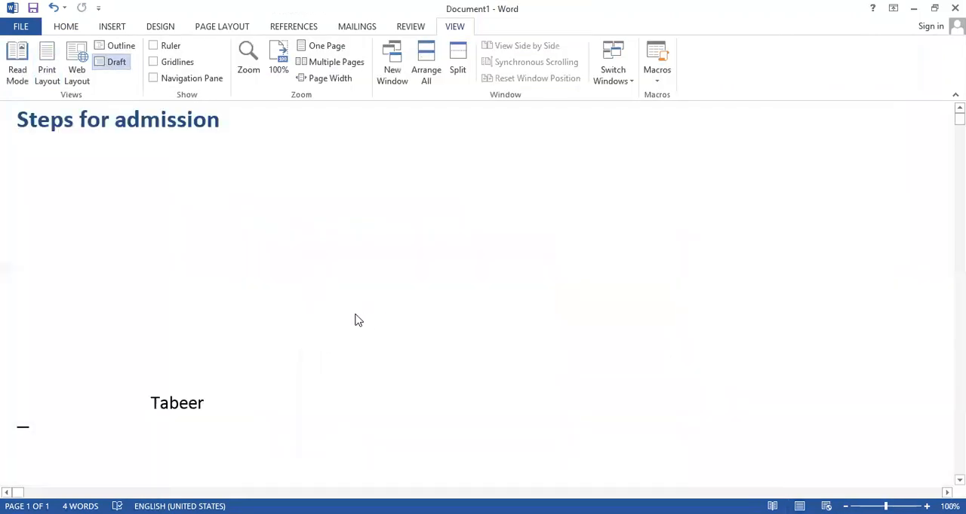
key(ctrl+z)
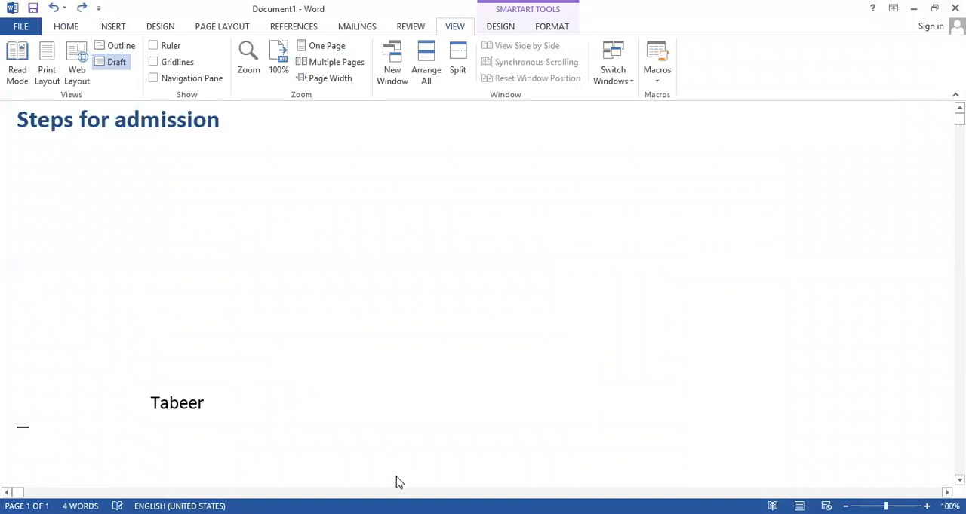
Insert a Vertical Box List SmartArt graphic under the heading and close its text pane
click(112, 27)
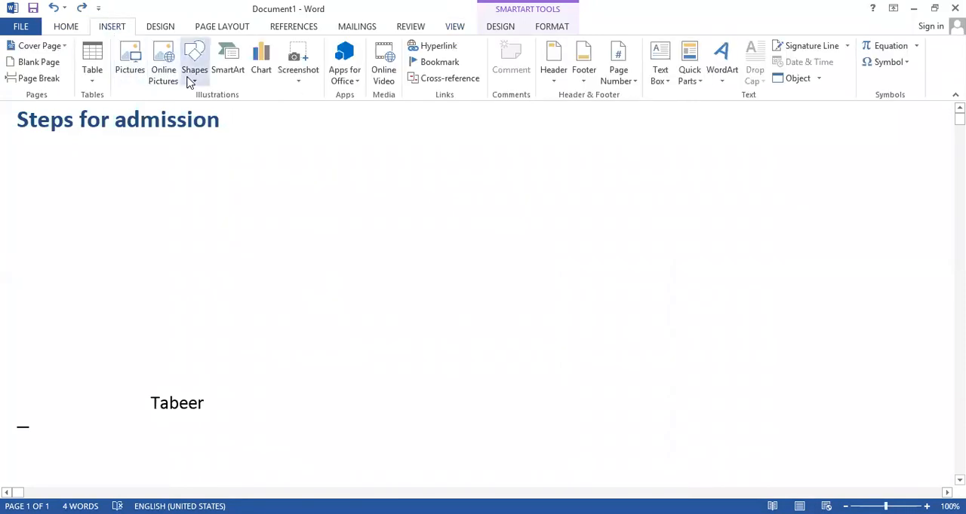
click(229, 61)
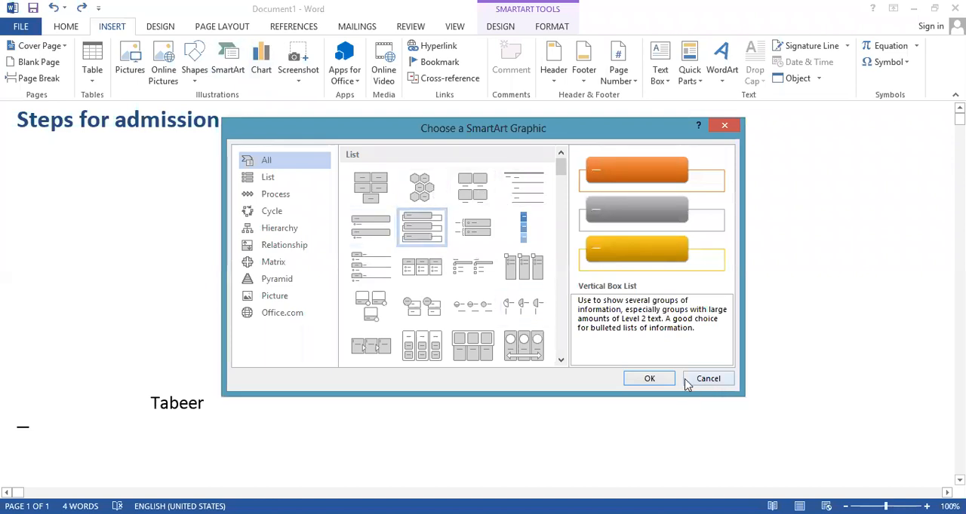
click(649, 379)
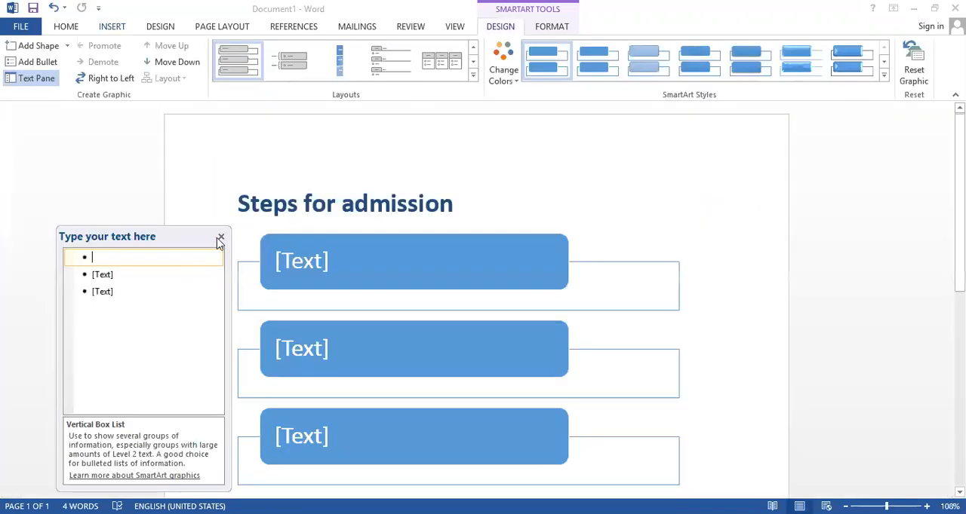
click(218, 241)
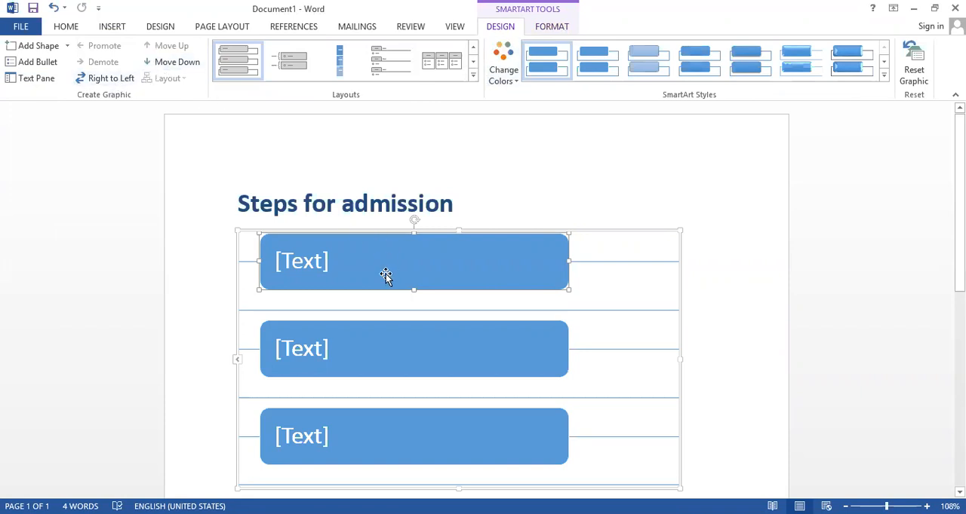
Delete the first box of the Vertical Box List graphic, and delete the whole graphic from the page
key(Delete)
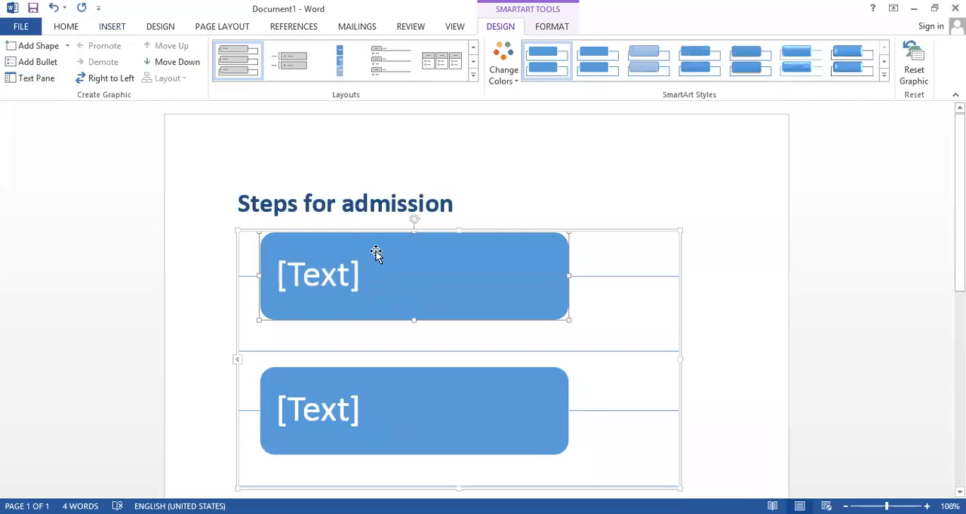
click(485, 228)
key(Delete)
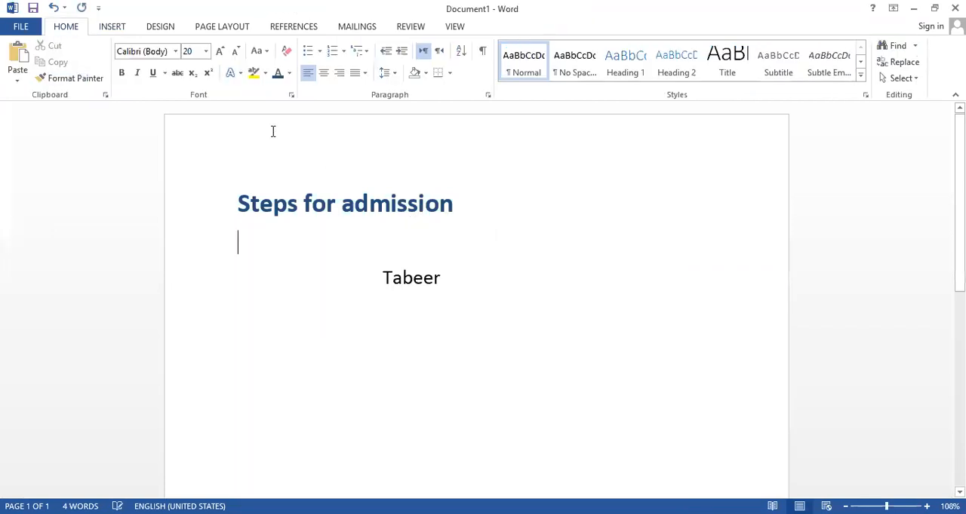
Insert a Circle Process SmartArt graphic from the Process category under the "Steps for admission" heading
click(105, 27)
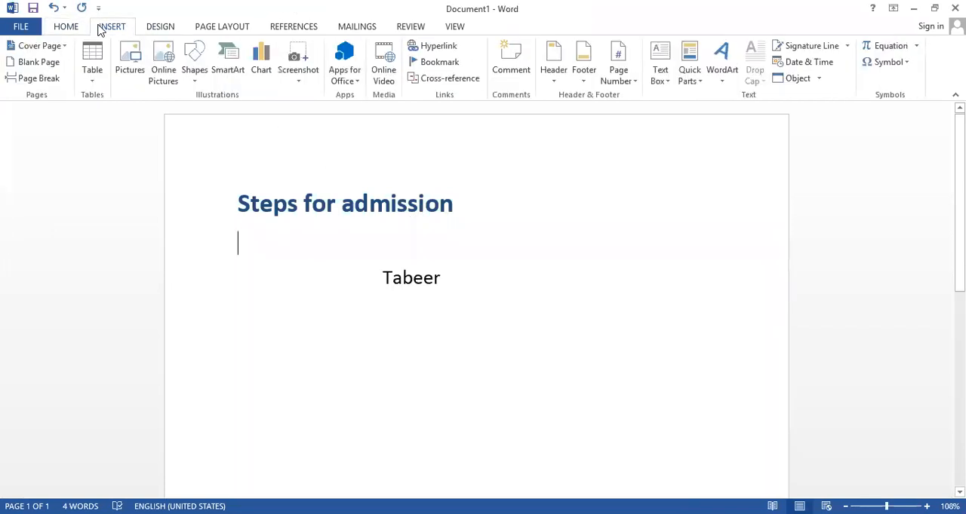
click(242, 68)
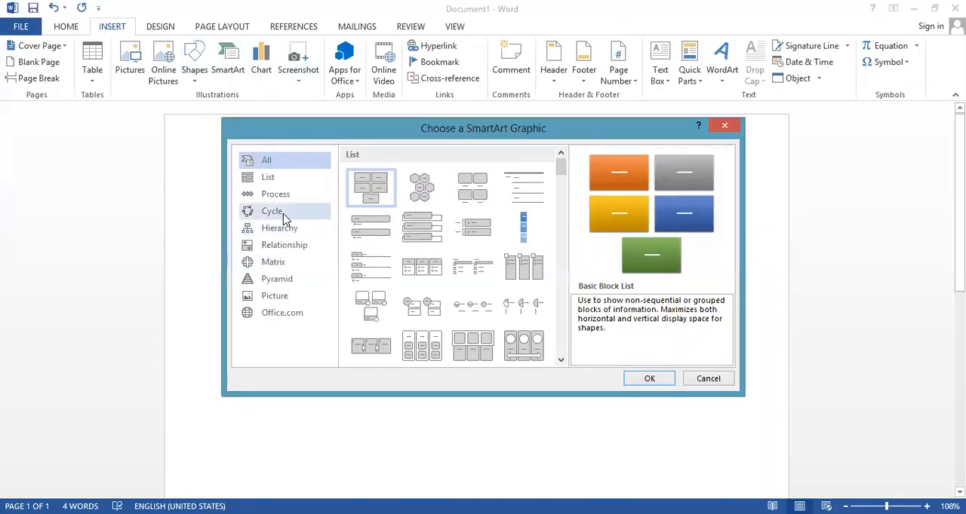
click(285, 193)
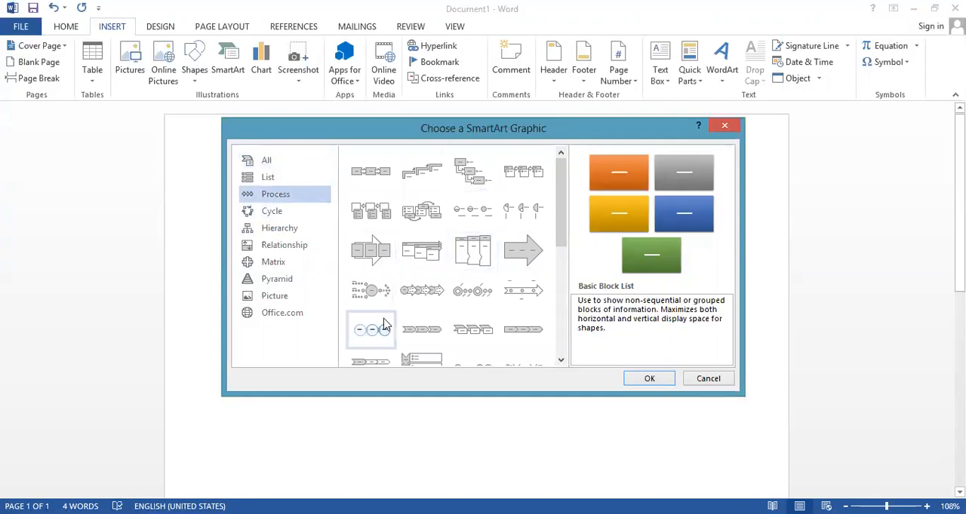
click(384, 326)
click(647, 378)
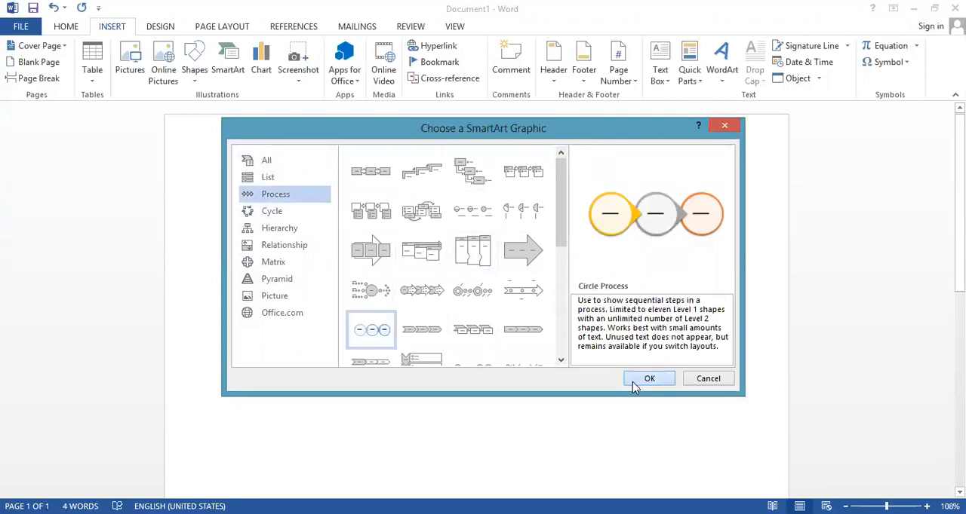
Fill the three circles of the Circle Process graphic with the texts "form", "test" and "viva", in that order
click(369, 358)
text(form)
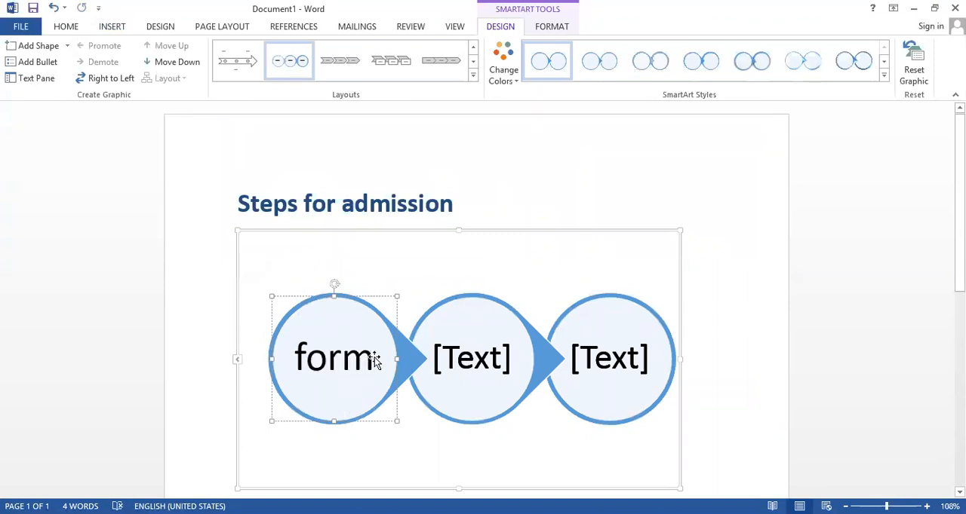
click(469, 347)
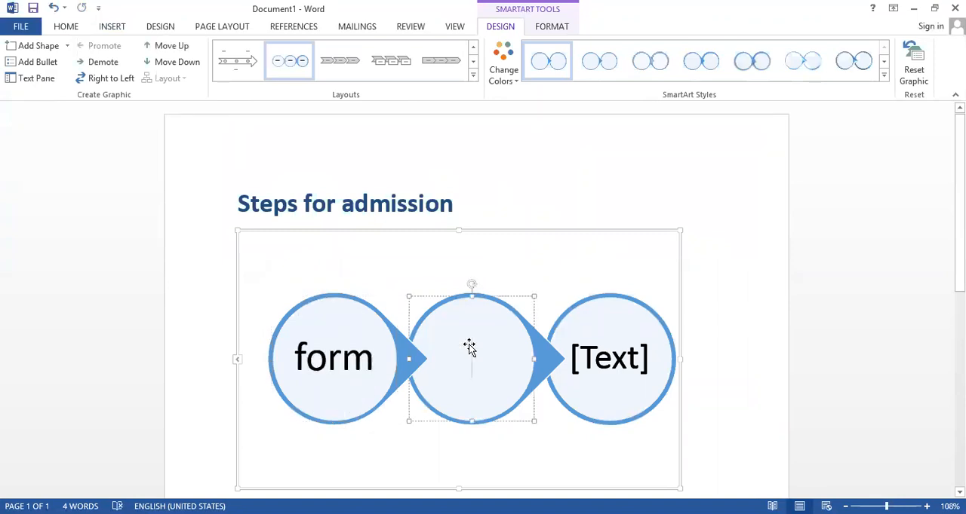
text(test)
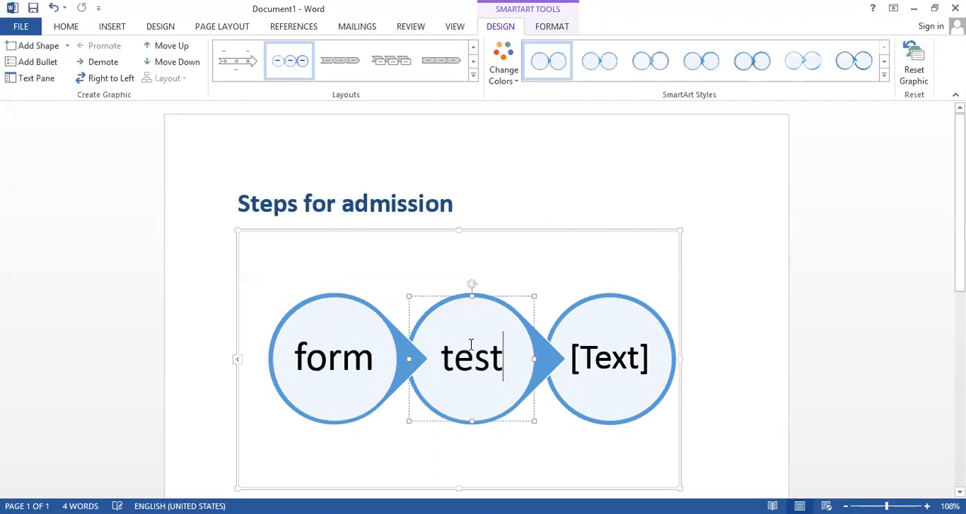
click(583, 360)
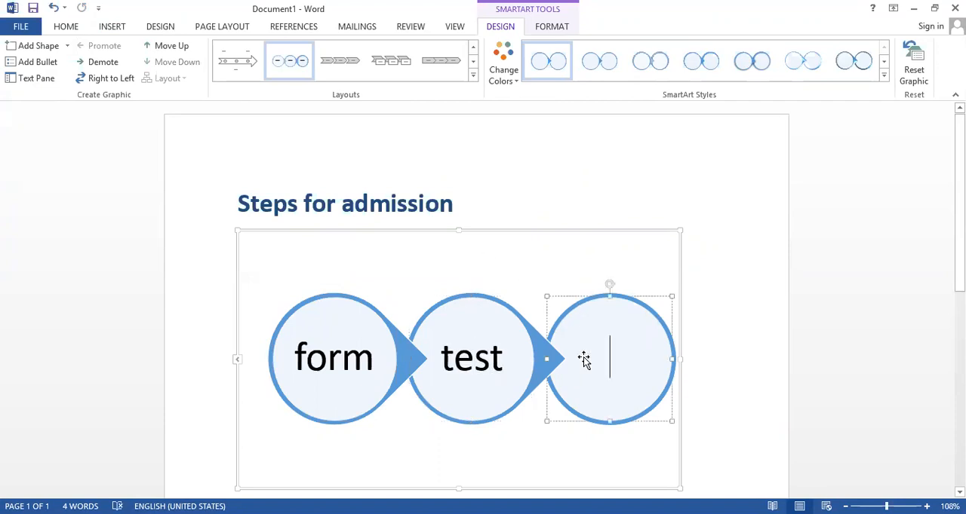
text(viva)
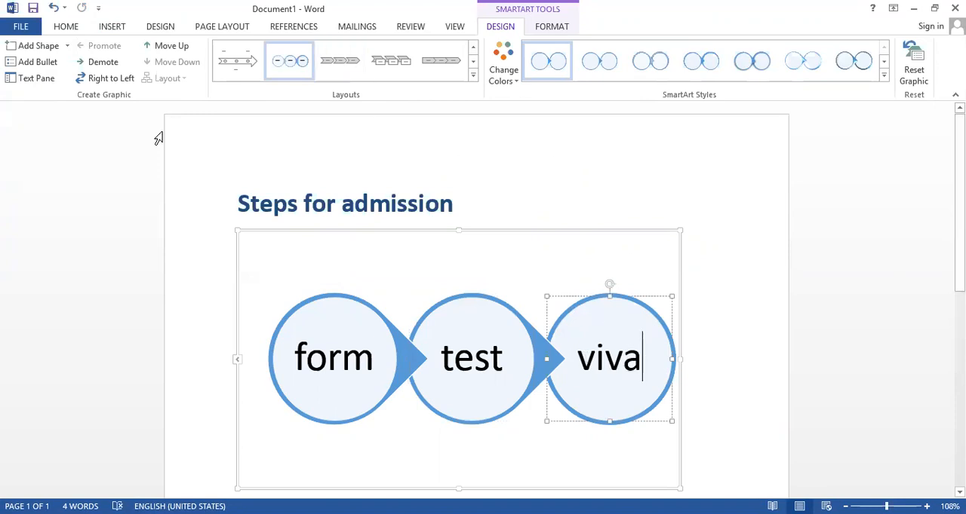
Switch the Circle Process graphic to right-to-left and toggle its direction back and forth, leaving it reversed
click(110, 78)
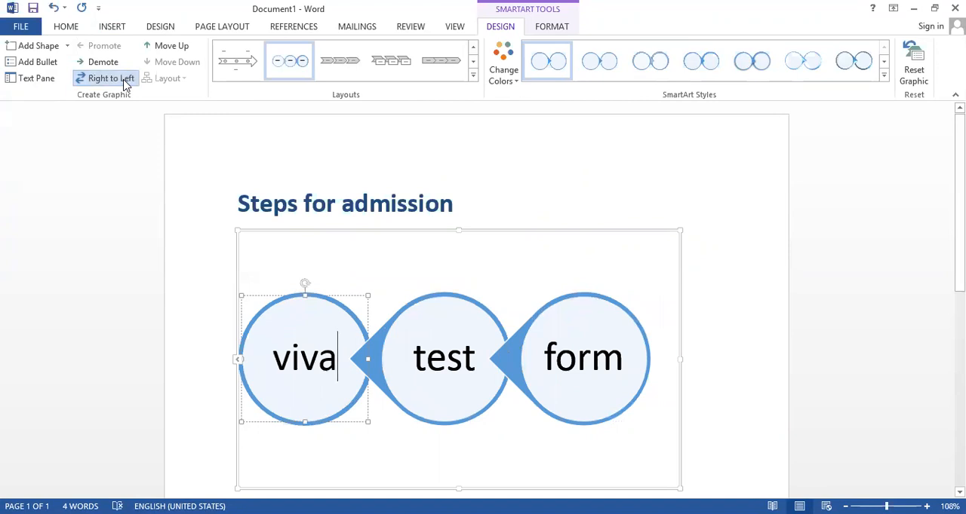
click(125, 83)
click(125, 83)
click(125, 83)
click(125, 83)
click(64, 30)
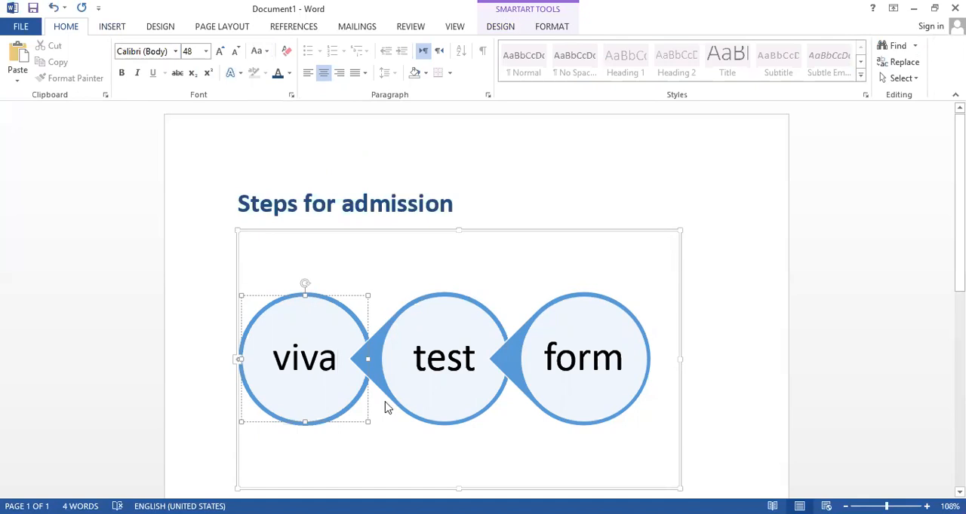
click(113, 28)
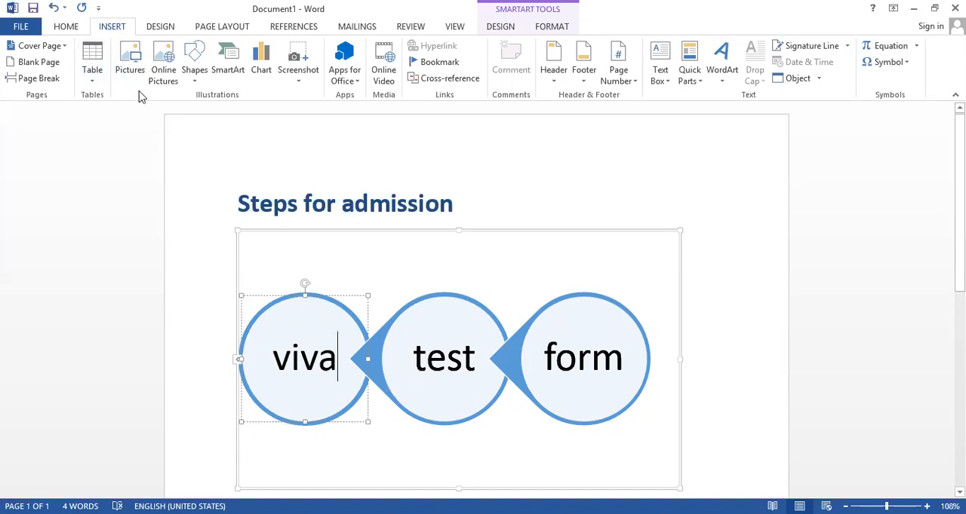
click(400, 358)
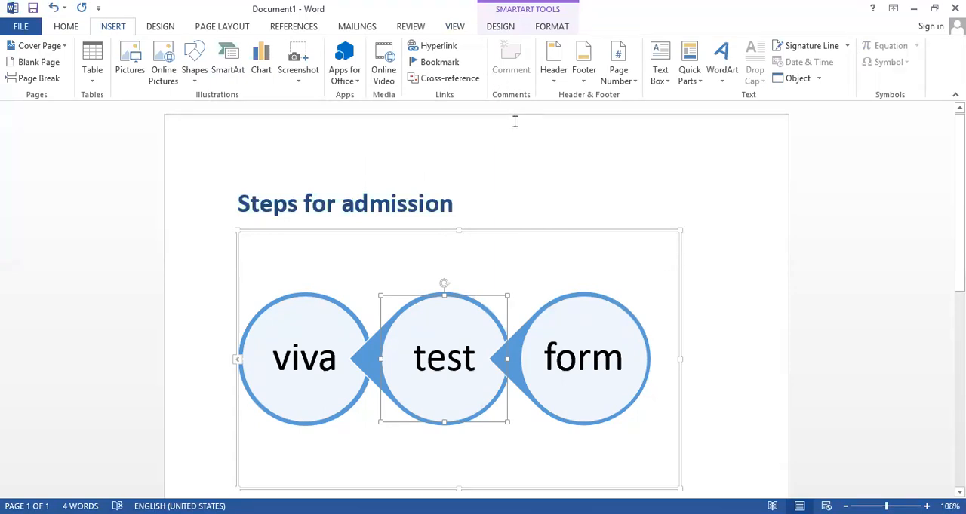
click(455, 27)
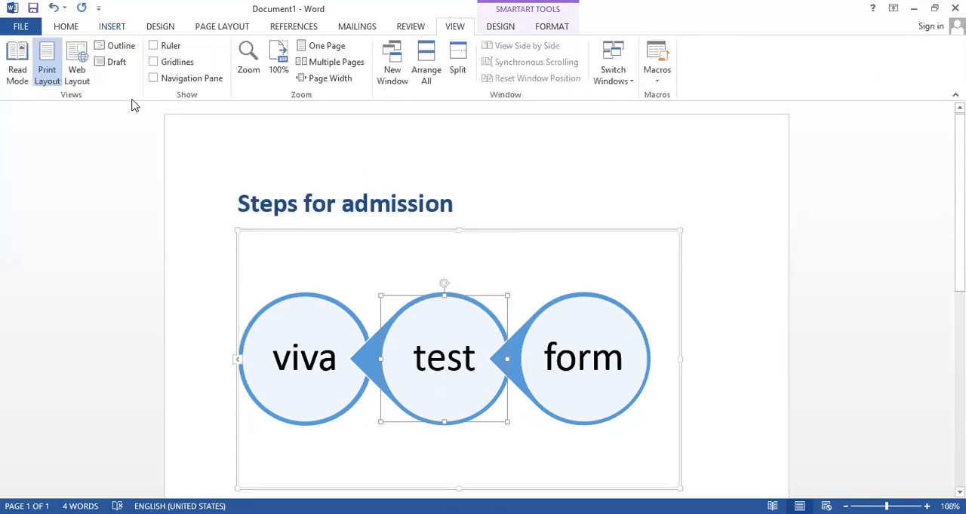
click(518, 28)
click(92, 80)
click(518, 29)
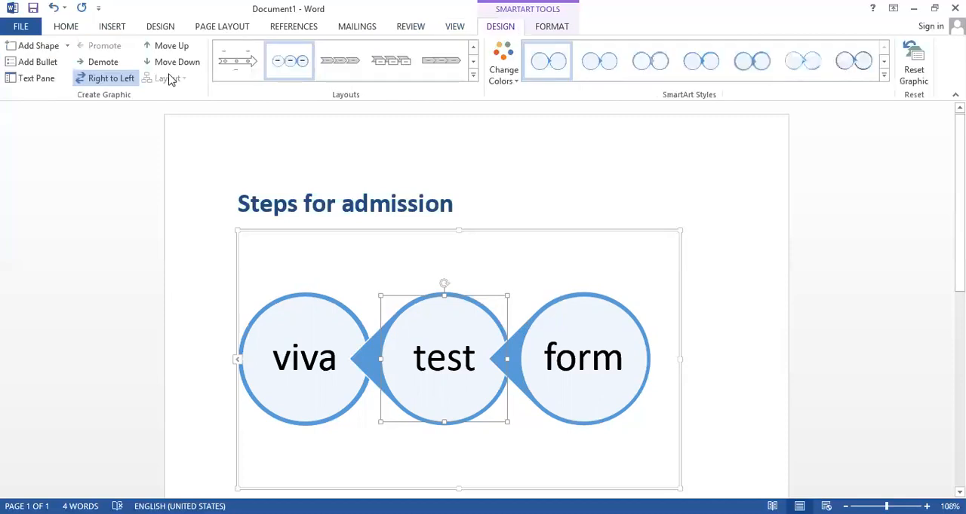
Restore the Circle Process graphic's left-to-right direction, and move the "test" circle one place up and back down in the order
click(109, 79)
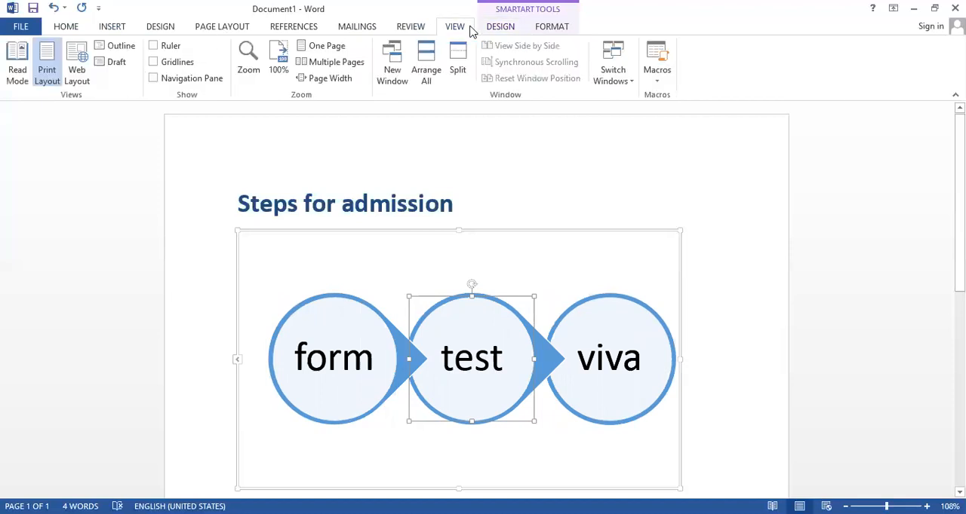
click(491, 32)
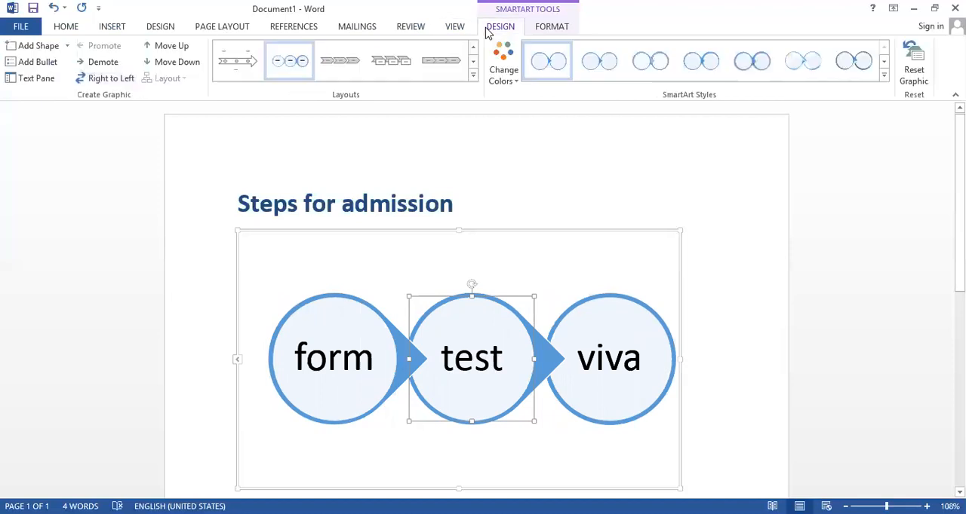
click(166, 49)
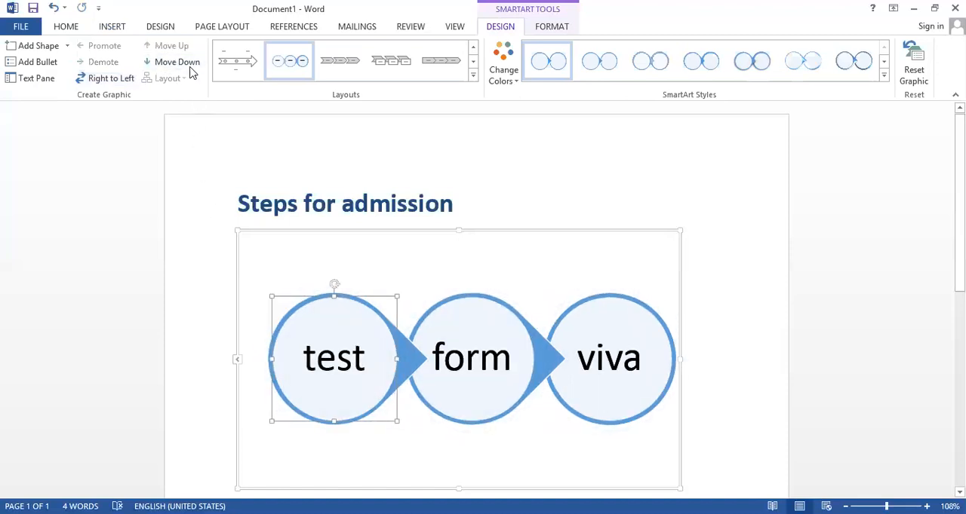
click(190, 70)
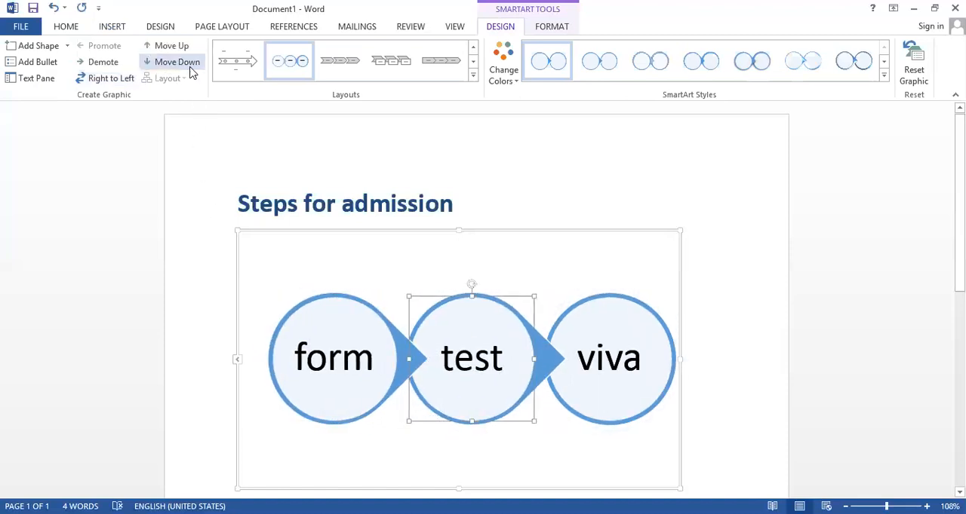
Delete the Circle Process graphic and insert a Vertical Box List SmartArt graphic from the List category in its place
click(483, 229)
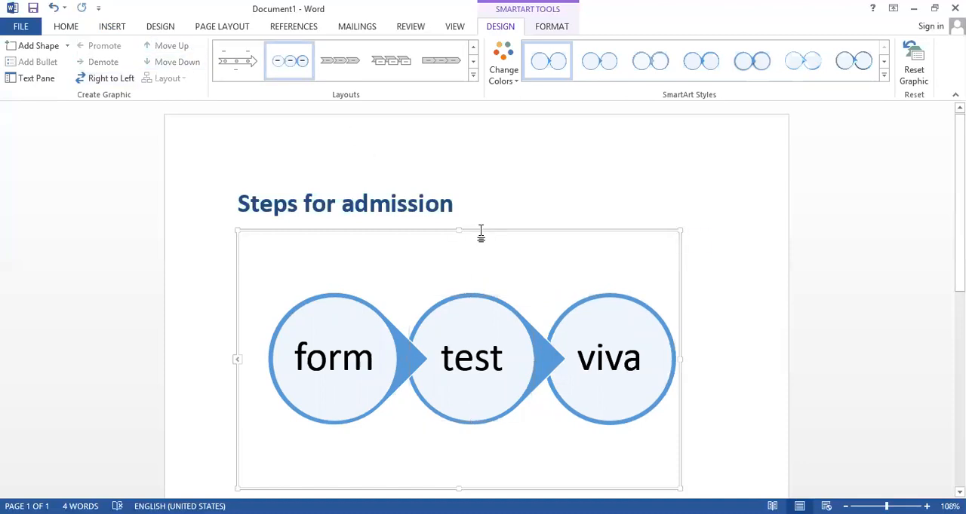
key(Delete)
click(97, 26)
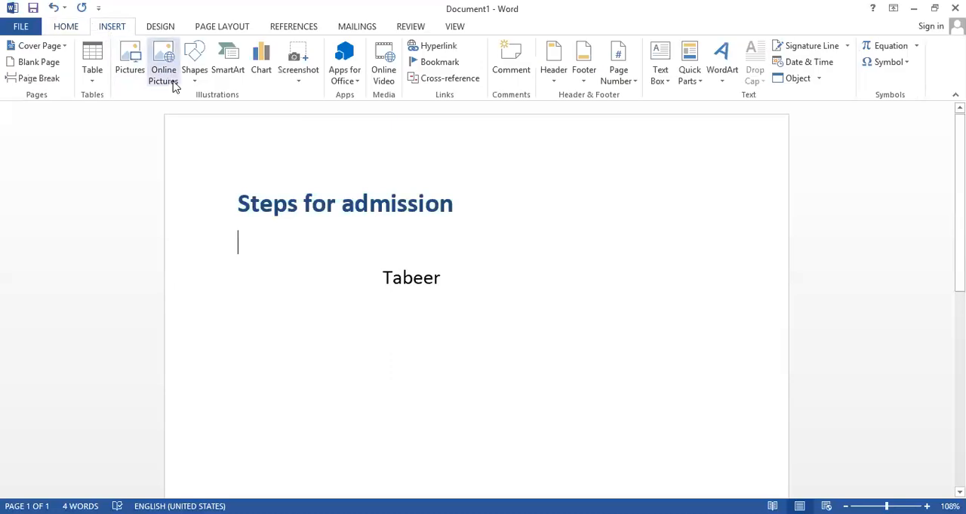
click(228, 66)
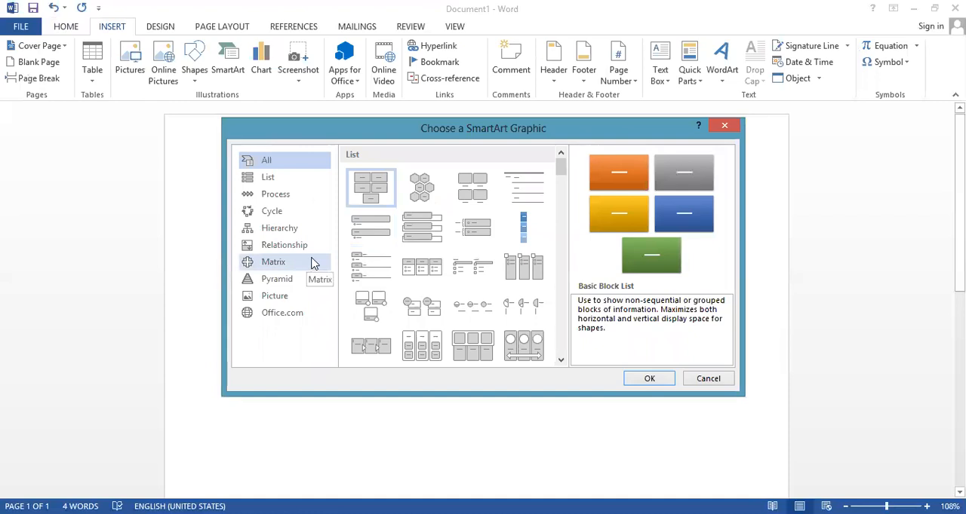
click(285, 177)
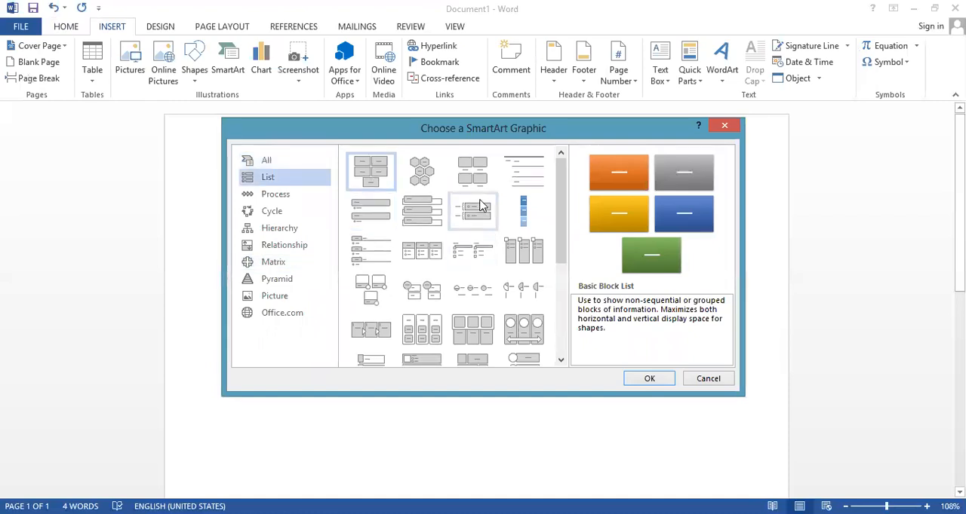
click(422, 227)
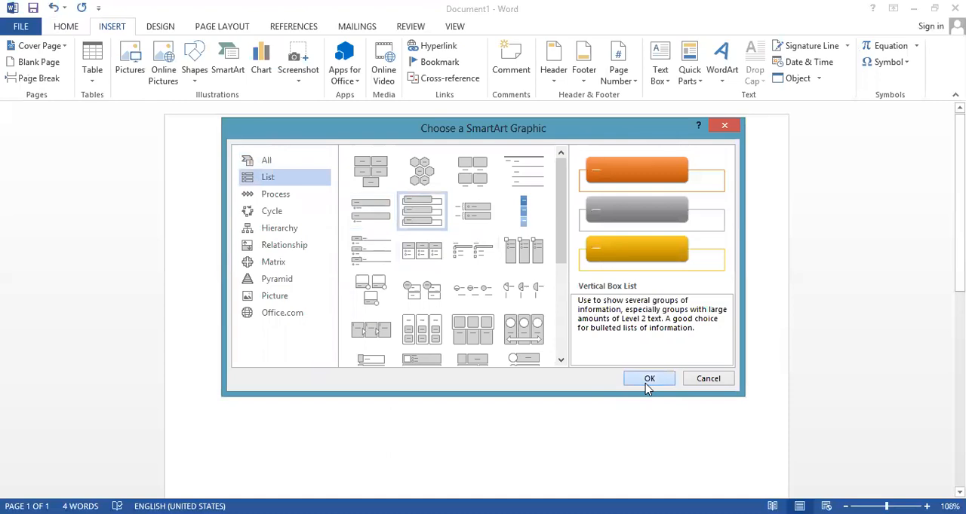
click(648, 379)
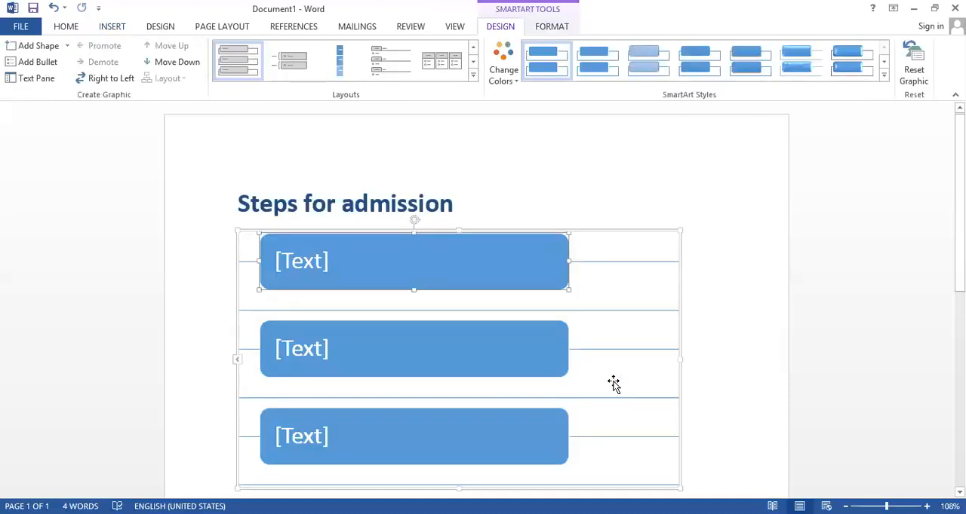
Fill the first and second boxes of the Vertical Box List graphic with one person's first name each
click(325, 260)
text(ir)
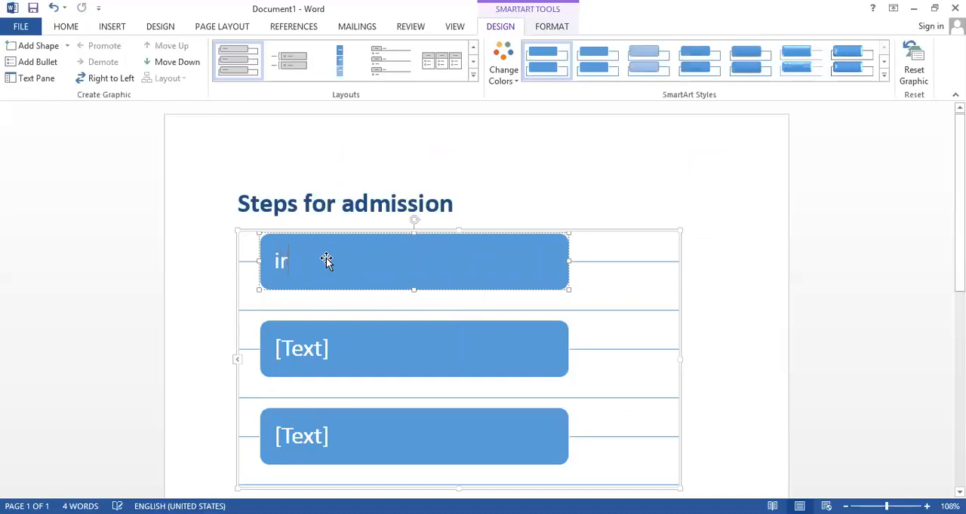
text(fan)
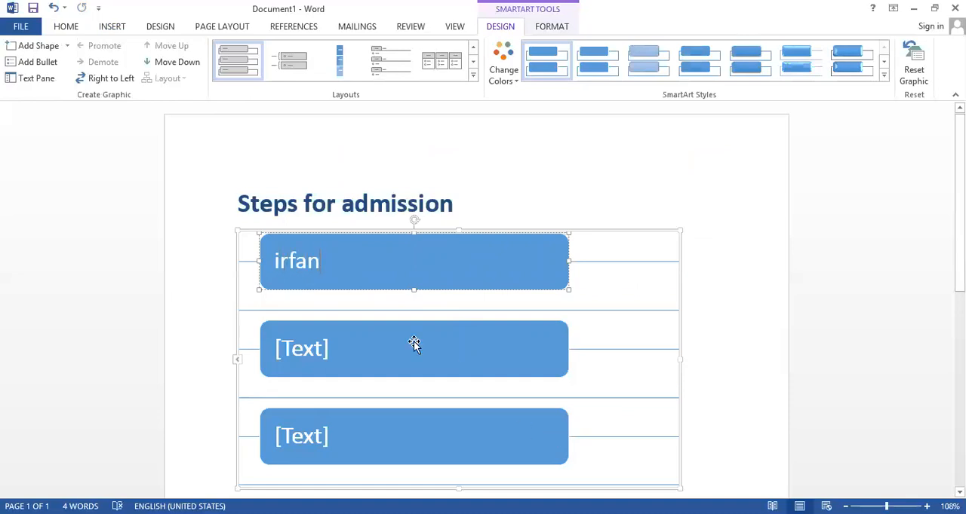
click(313, 355)
text(usman)
key(Escape)
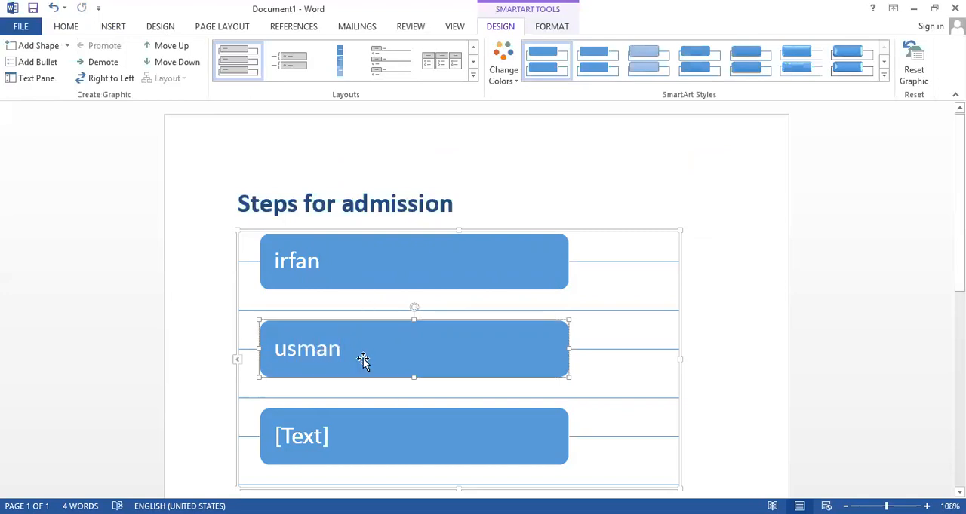
Move the second box of the list up one place in the order, and move it back down
click(183, 48)
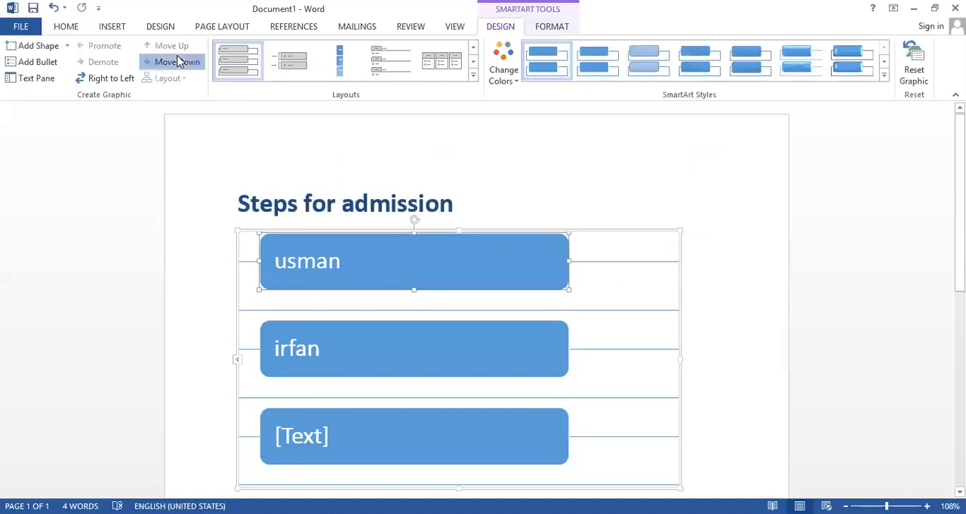
click(179, 62)
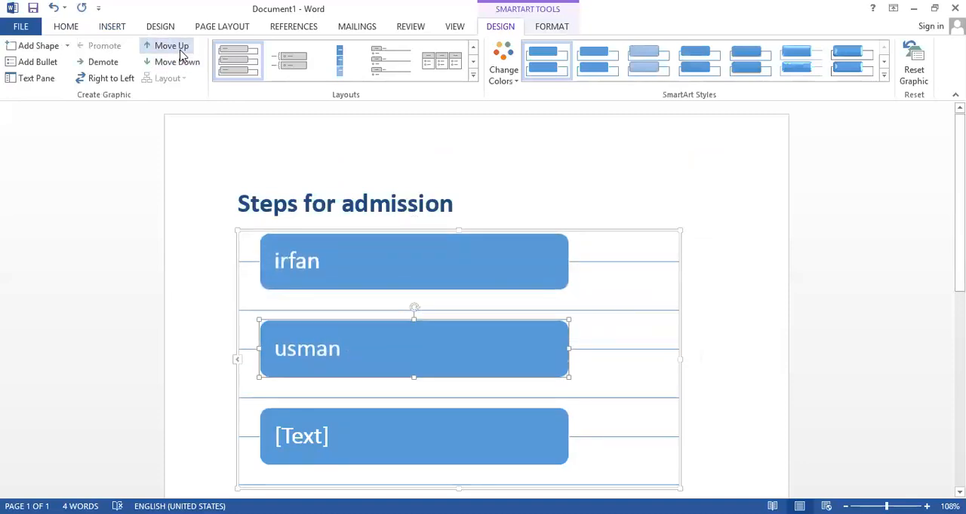